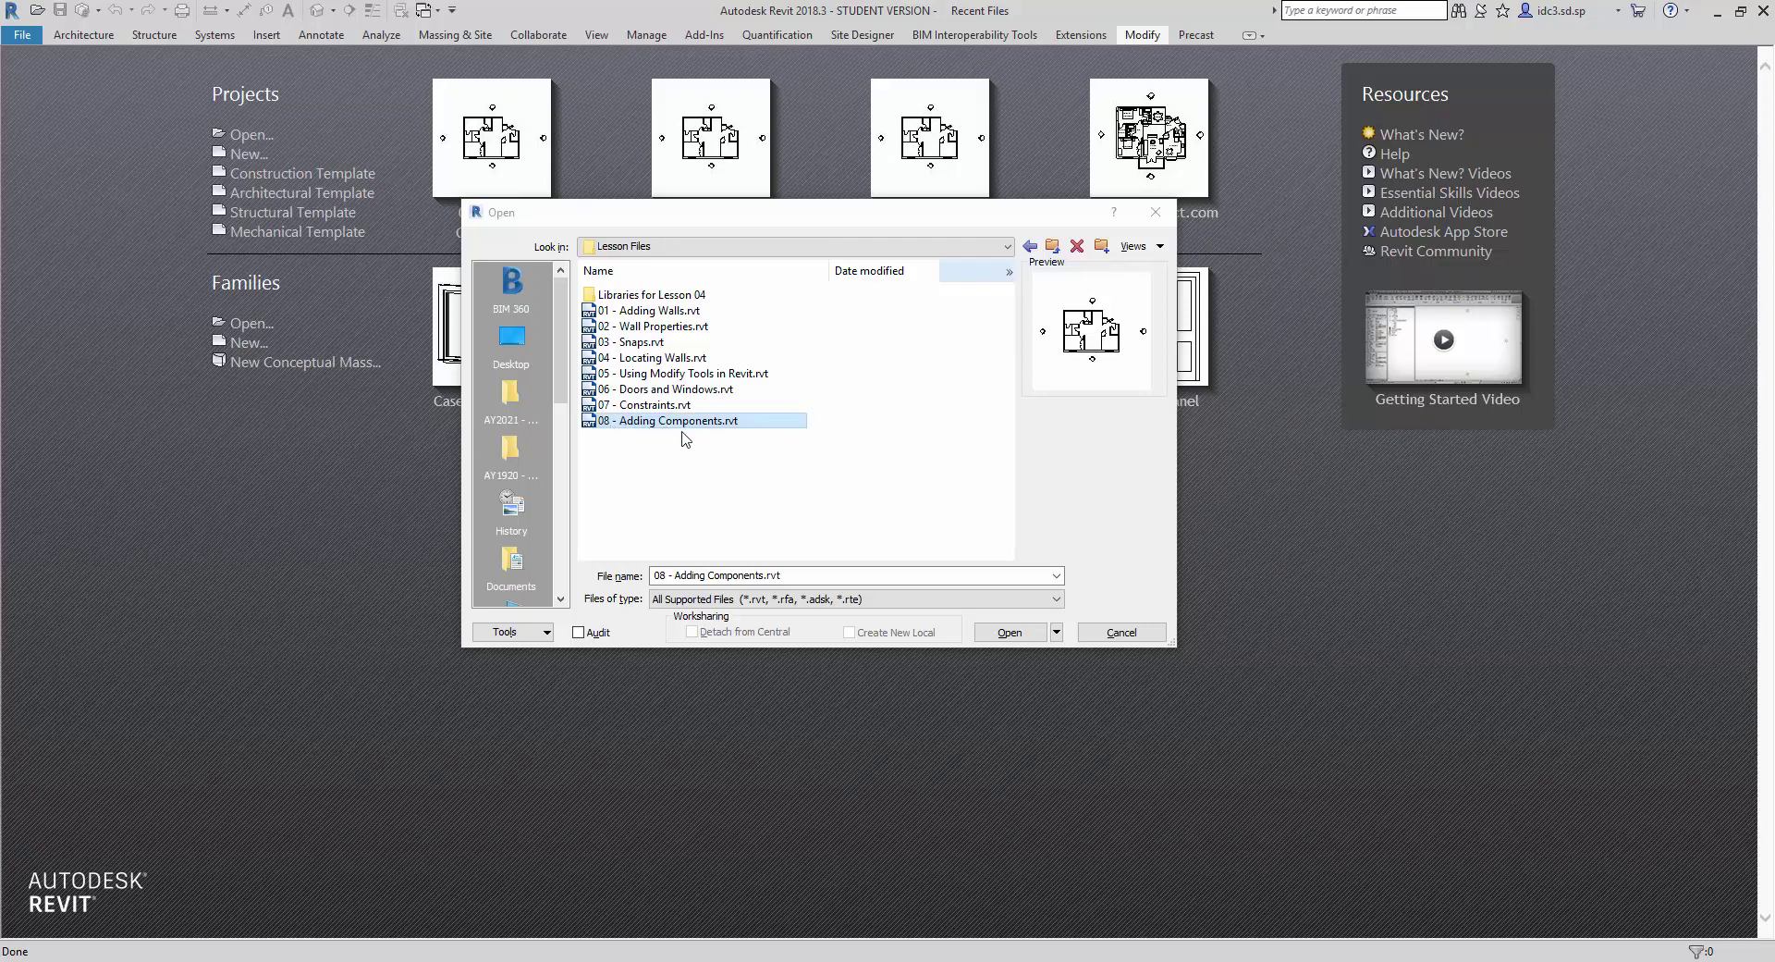
Step: Open the project file 08 - Adding Components.rvt
left_click(1017, 632)
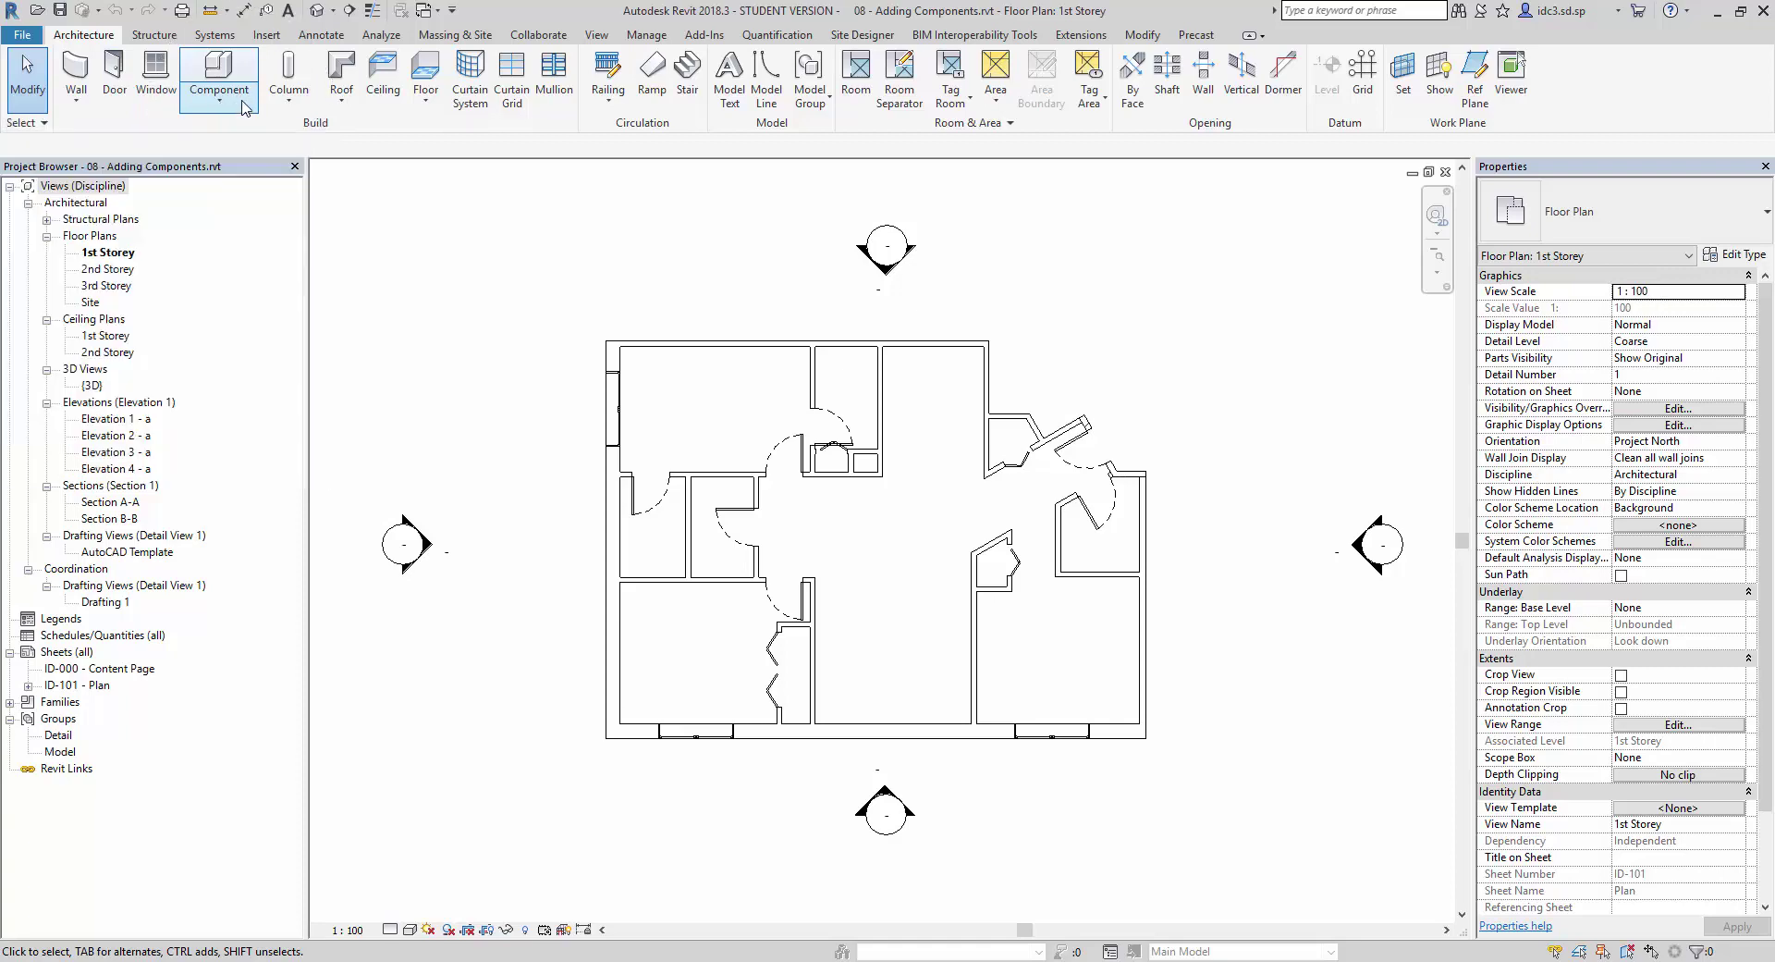
Step: Start Place a Component and browse the loaded fixture and lighting families, ending on Urinal Screen (1)
left_click(245, 108)
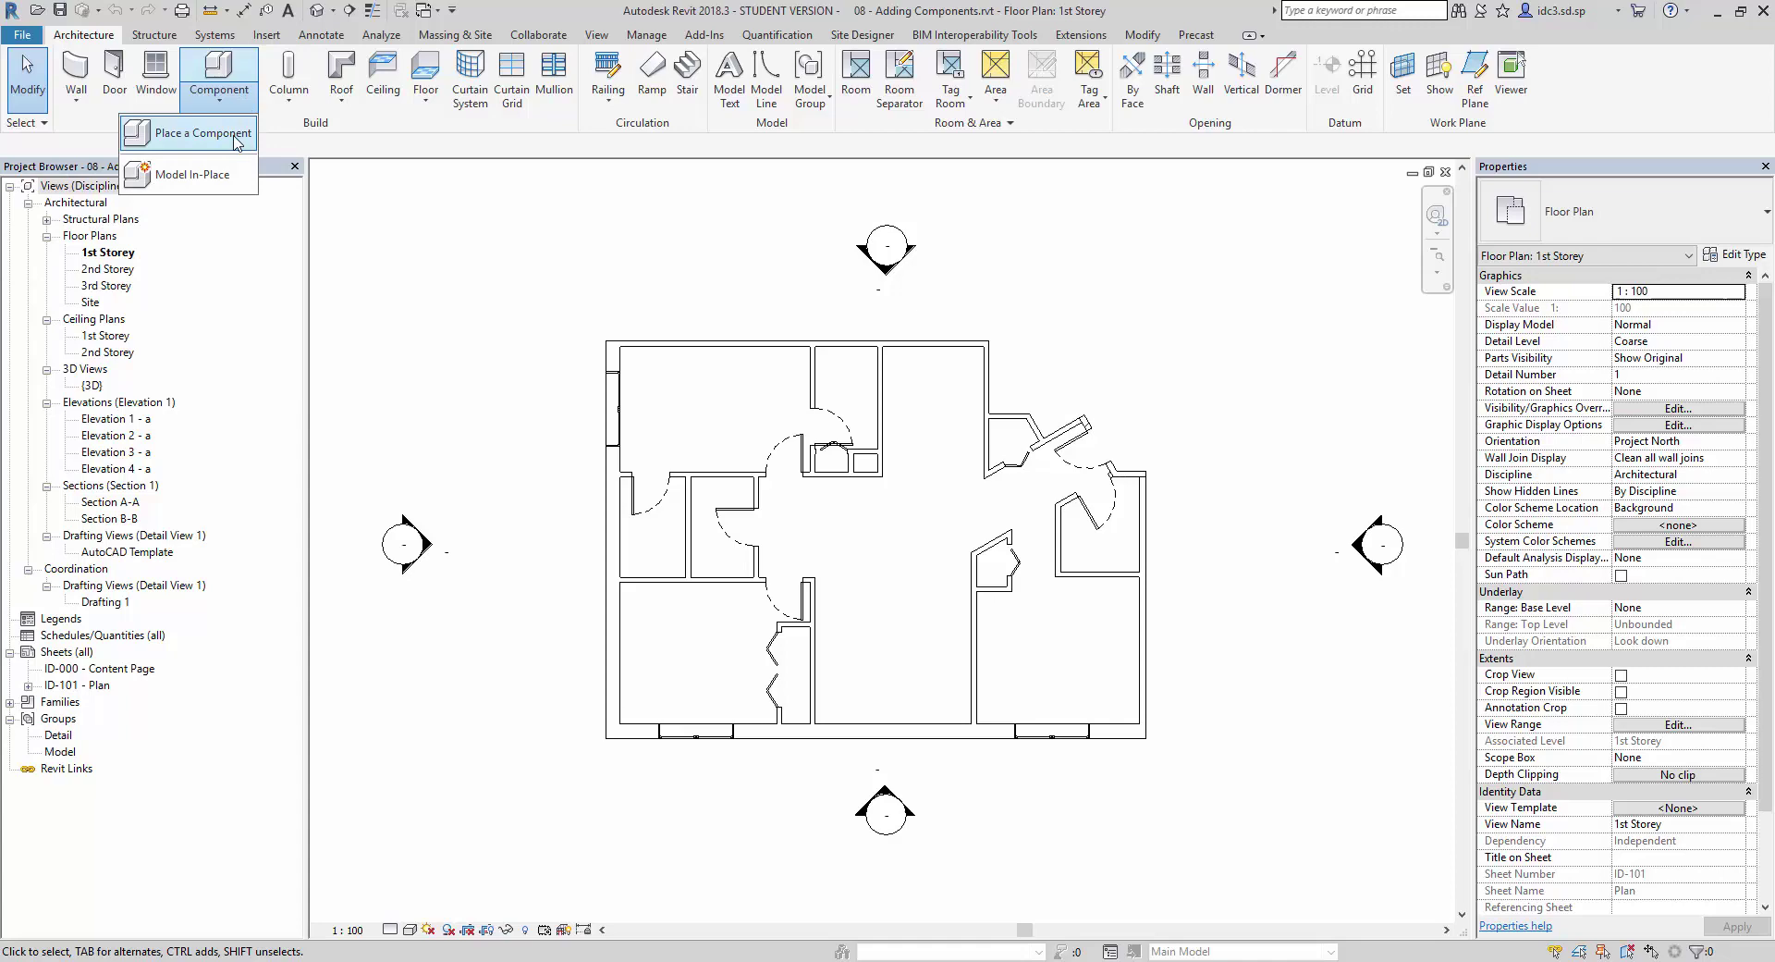
left_click(236, 140)
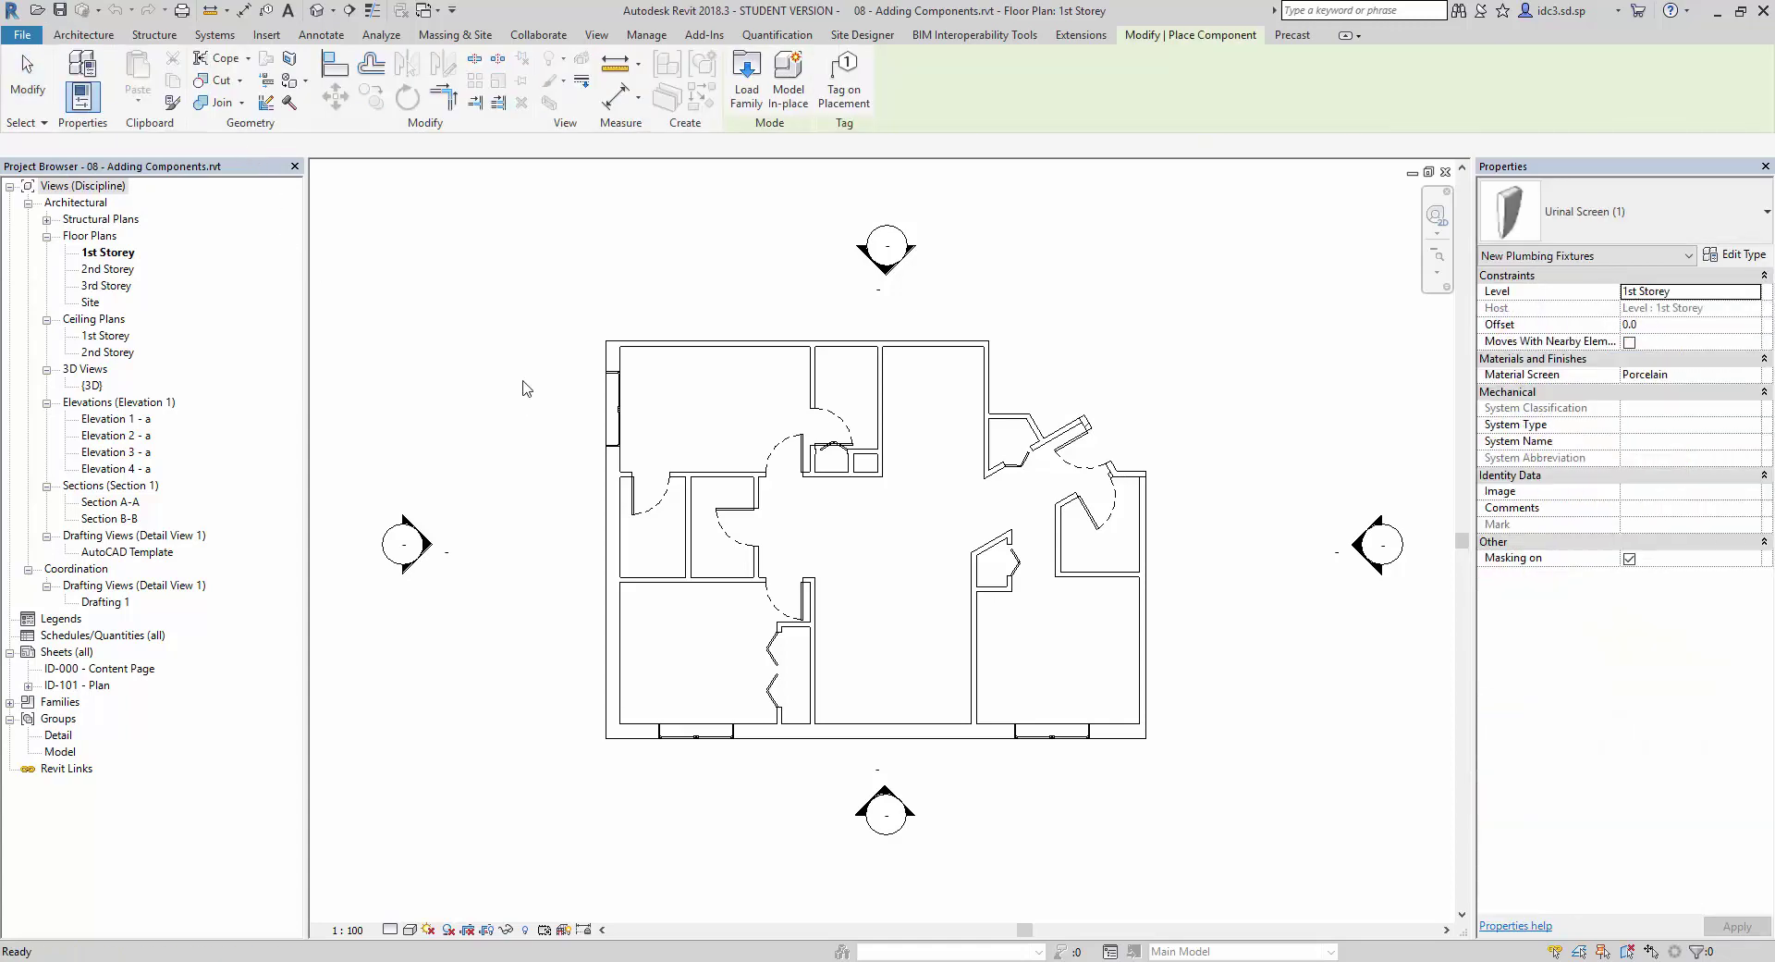
left_click(1680, 216)
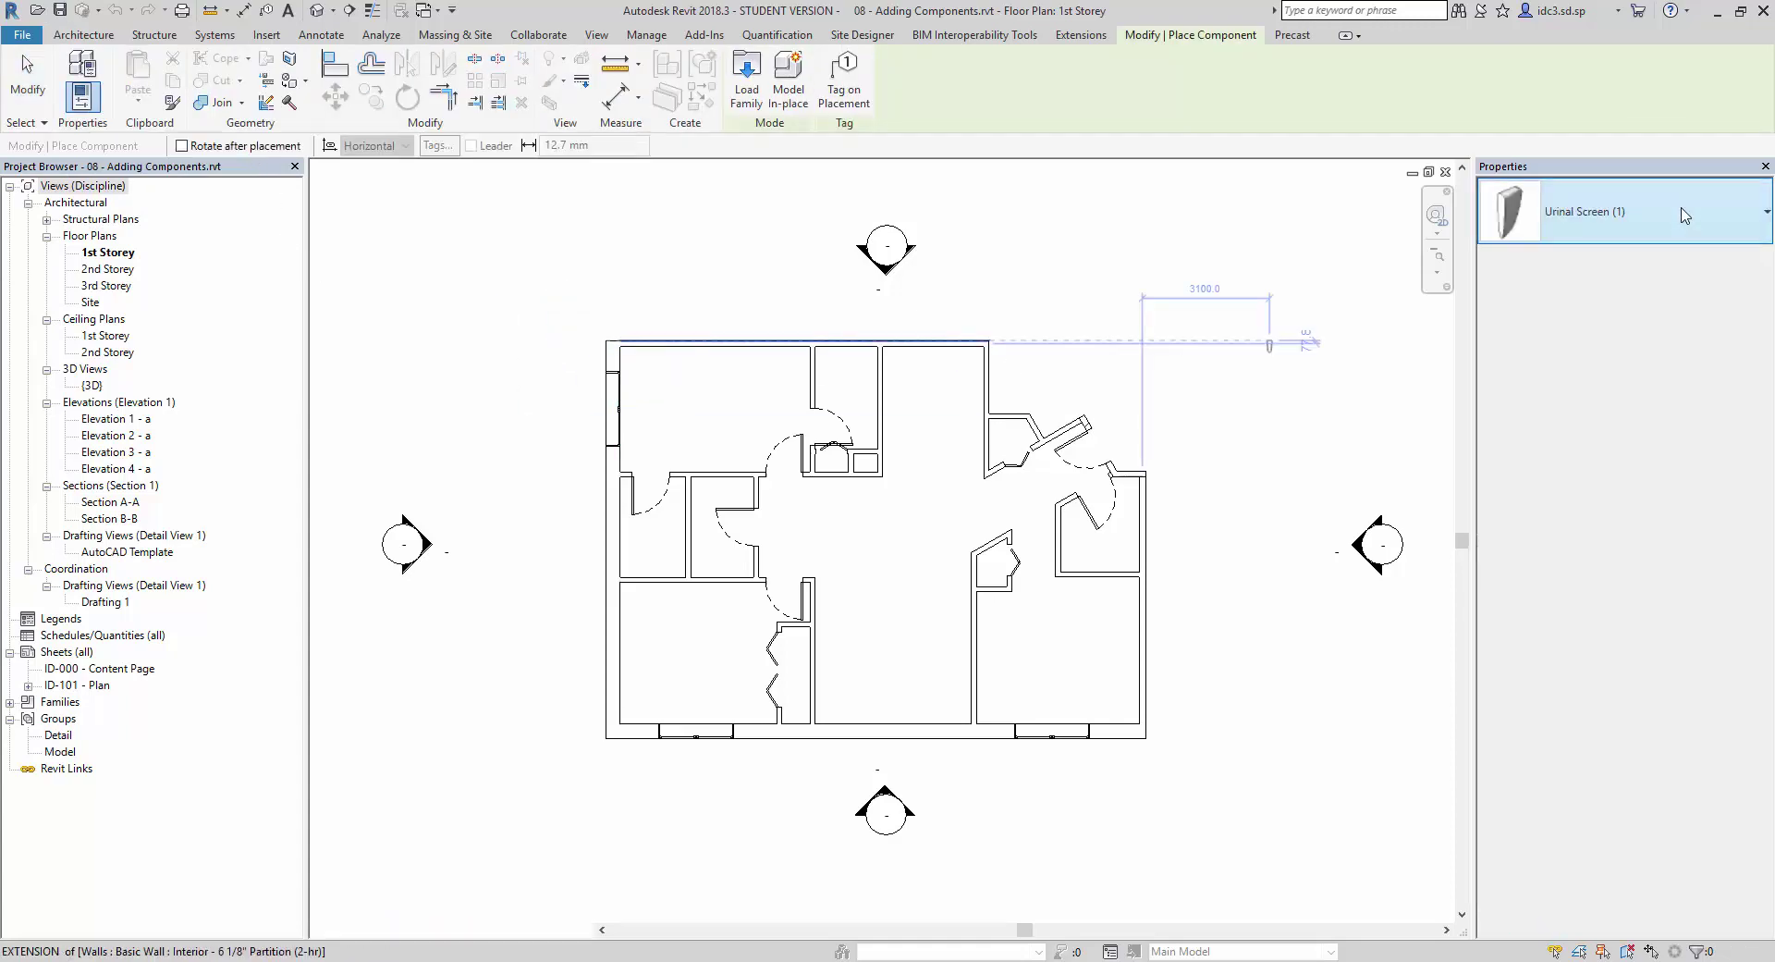
scroll(1597, 515, "down", 3)
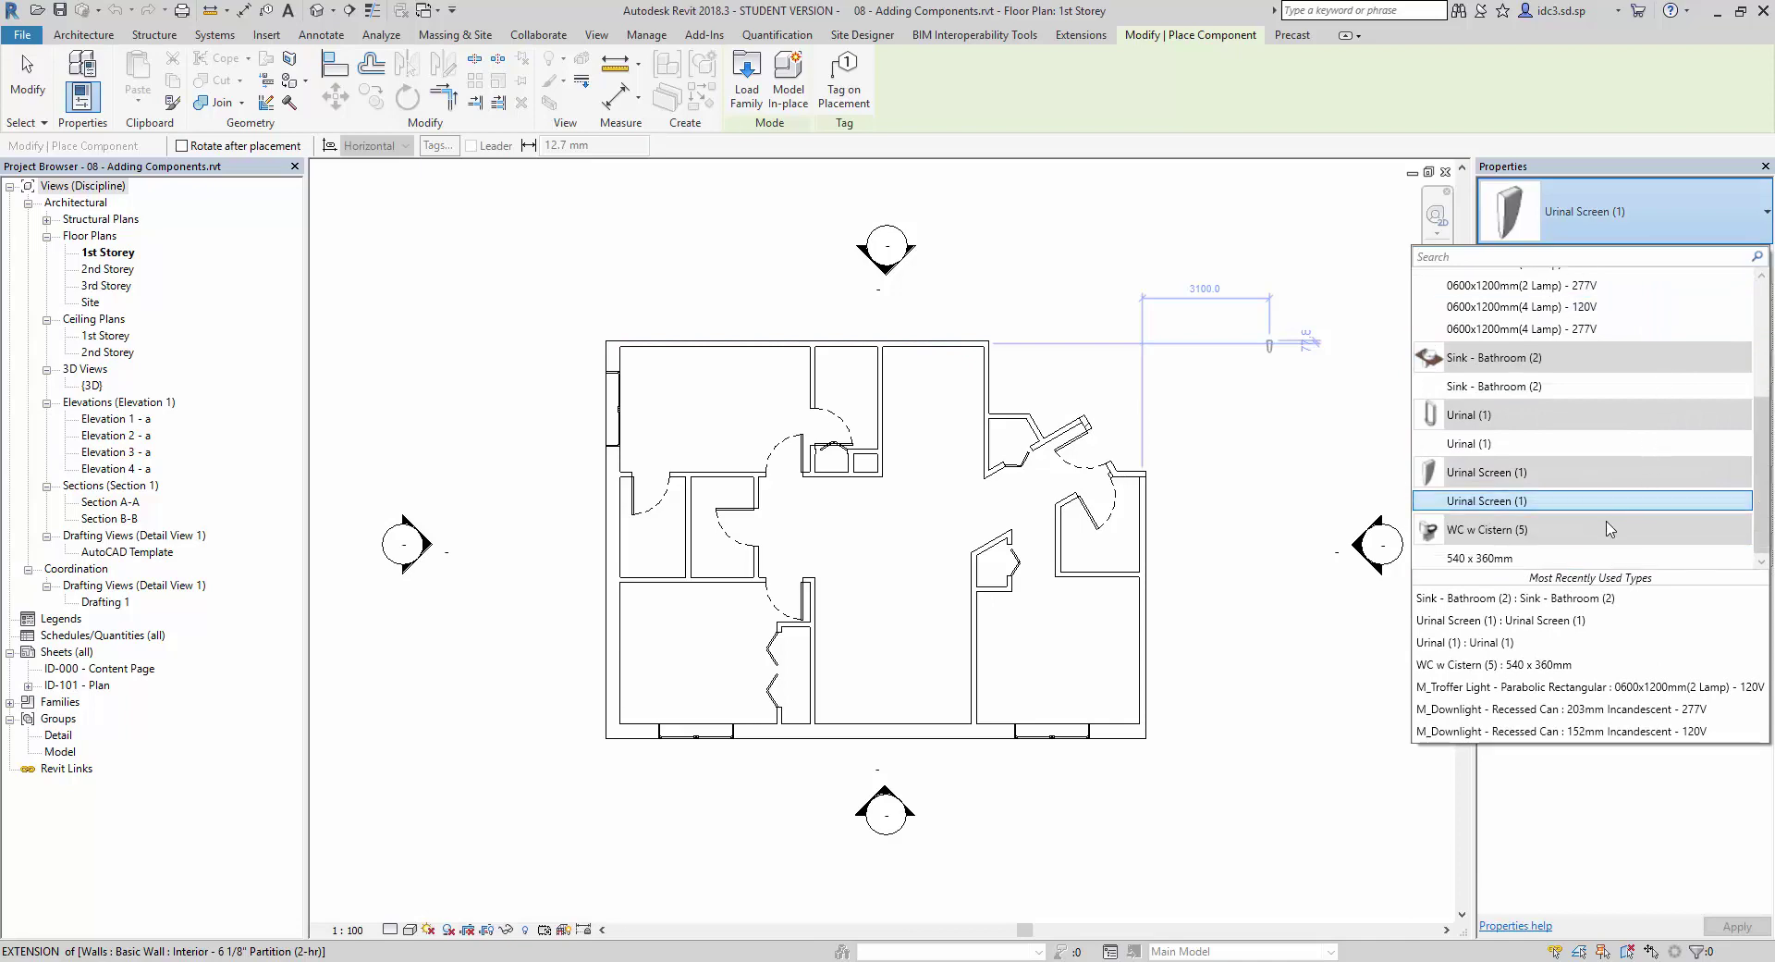
scroll(1598, 530, "up", 3)
scroll(1609, 477, "up", 3)
scroll(1614, 467, "down", 3)
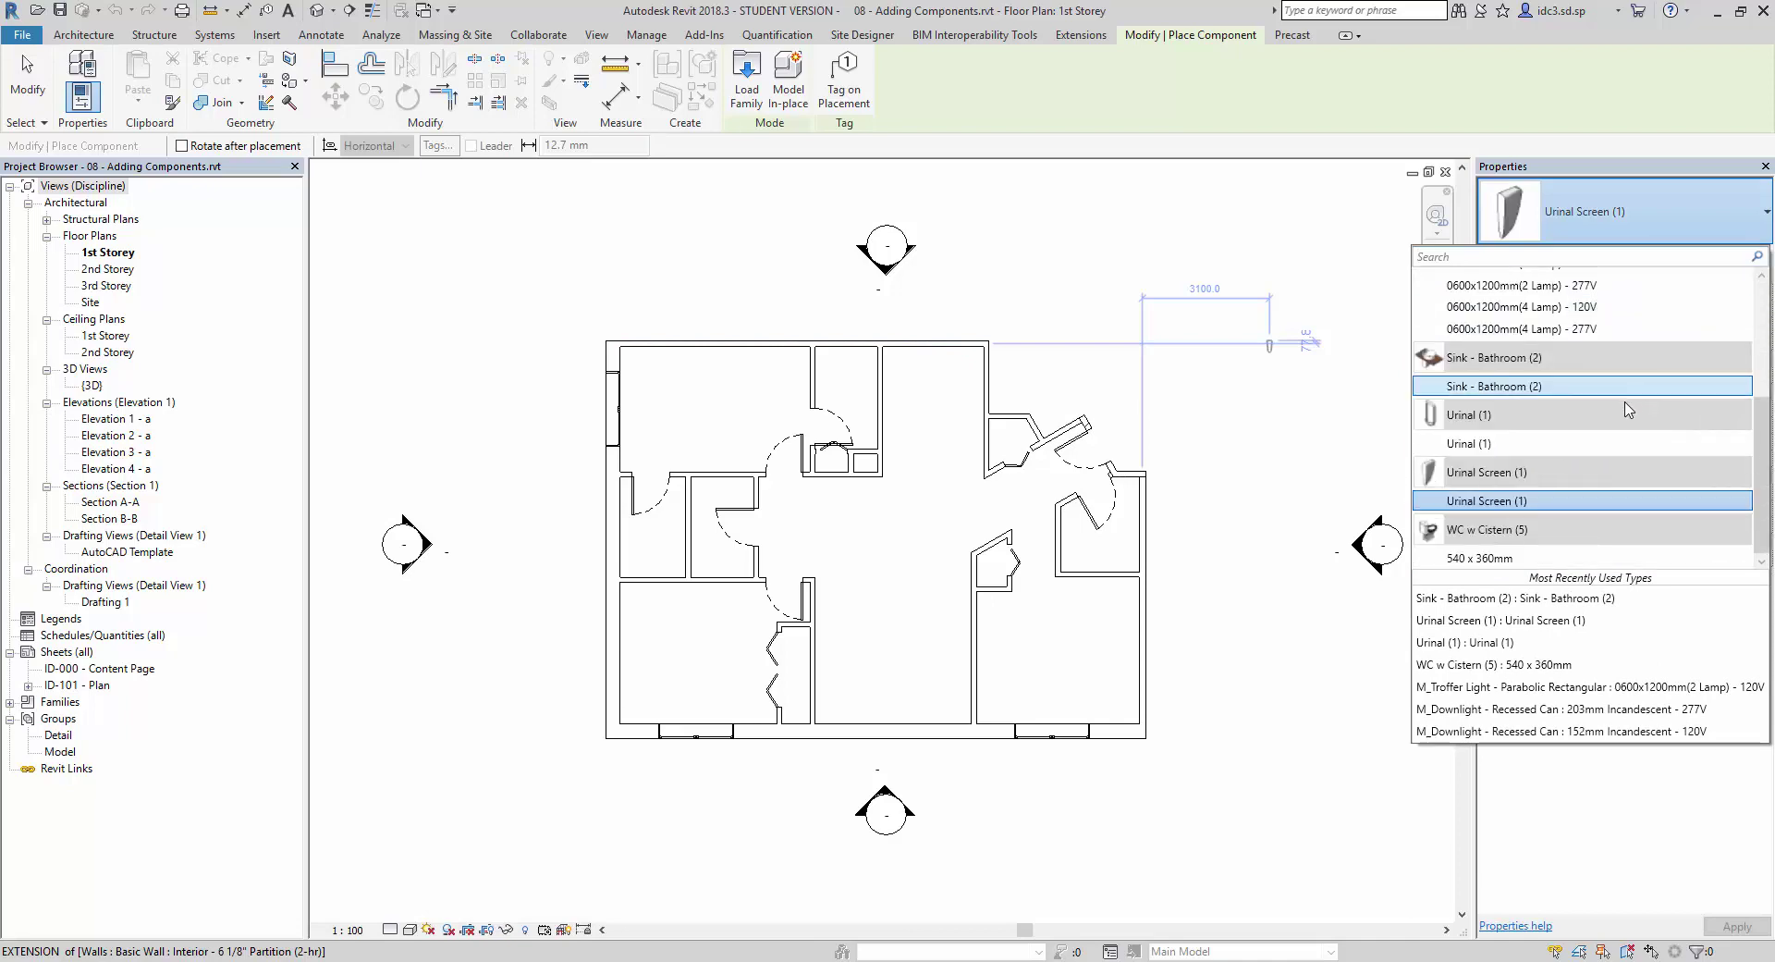
scroll(1632, 426, "up", 3)
scroll(1632, 426, "down", 5)
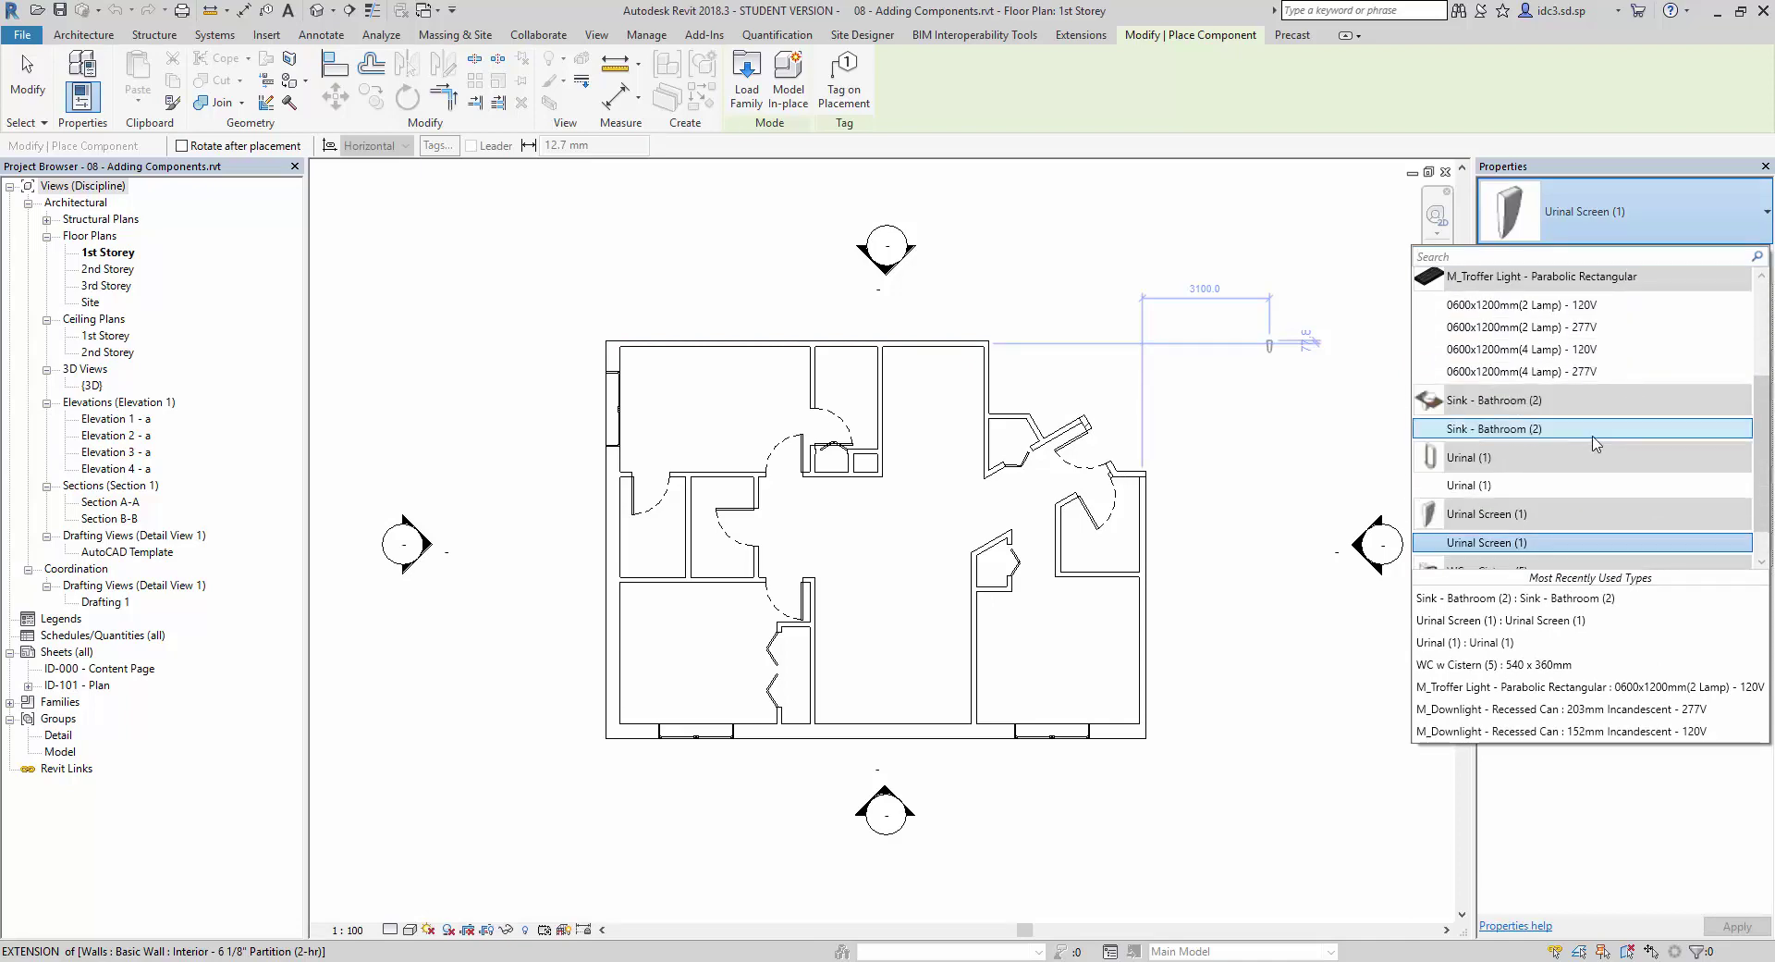
scroll(1598, 455, "up", 5)
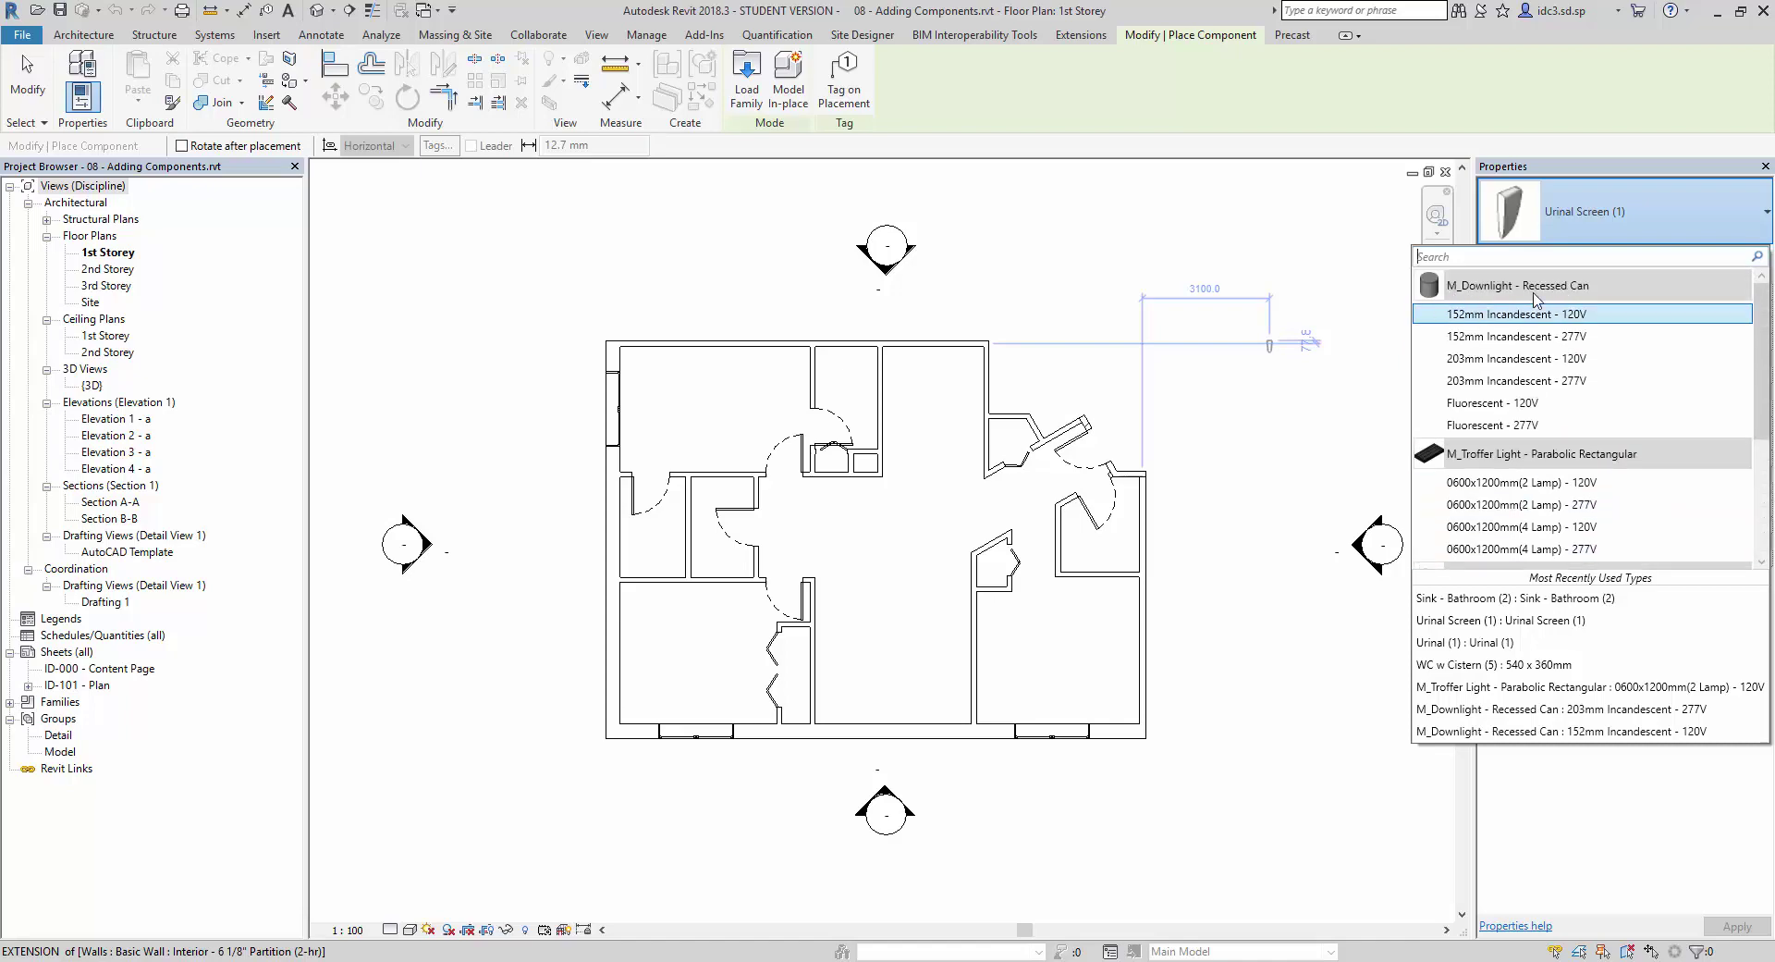
scroll(1479, 323, "down", 4)
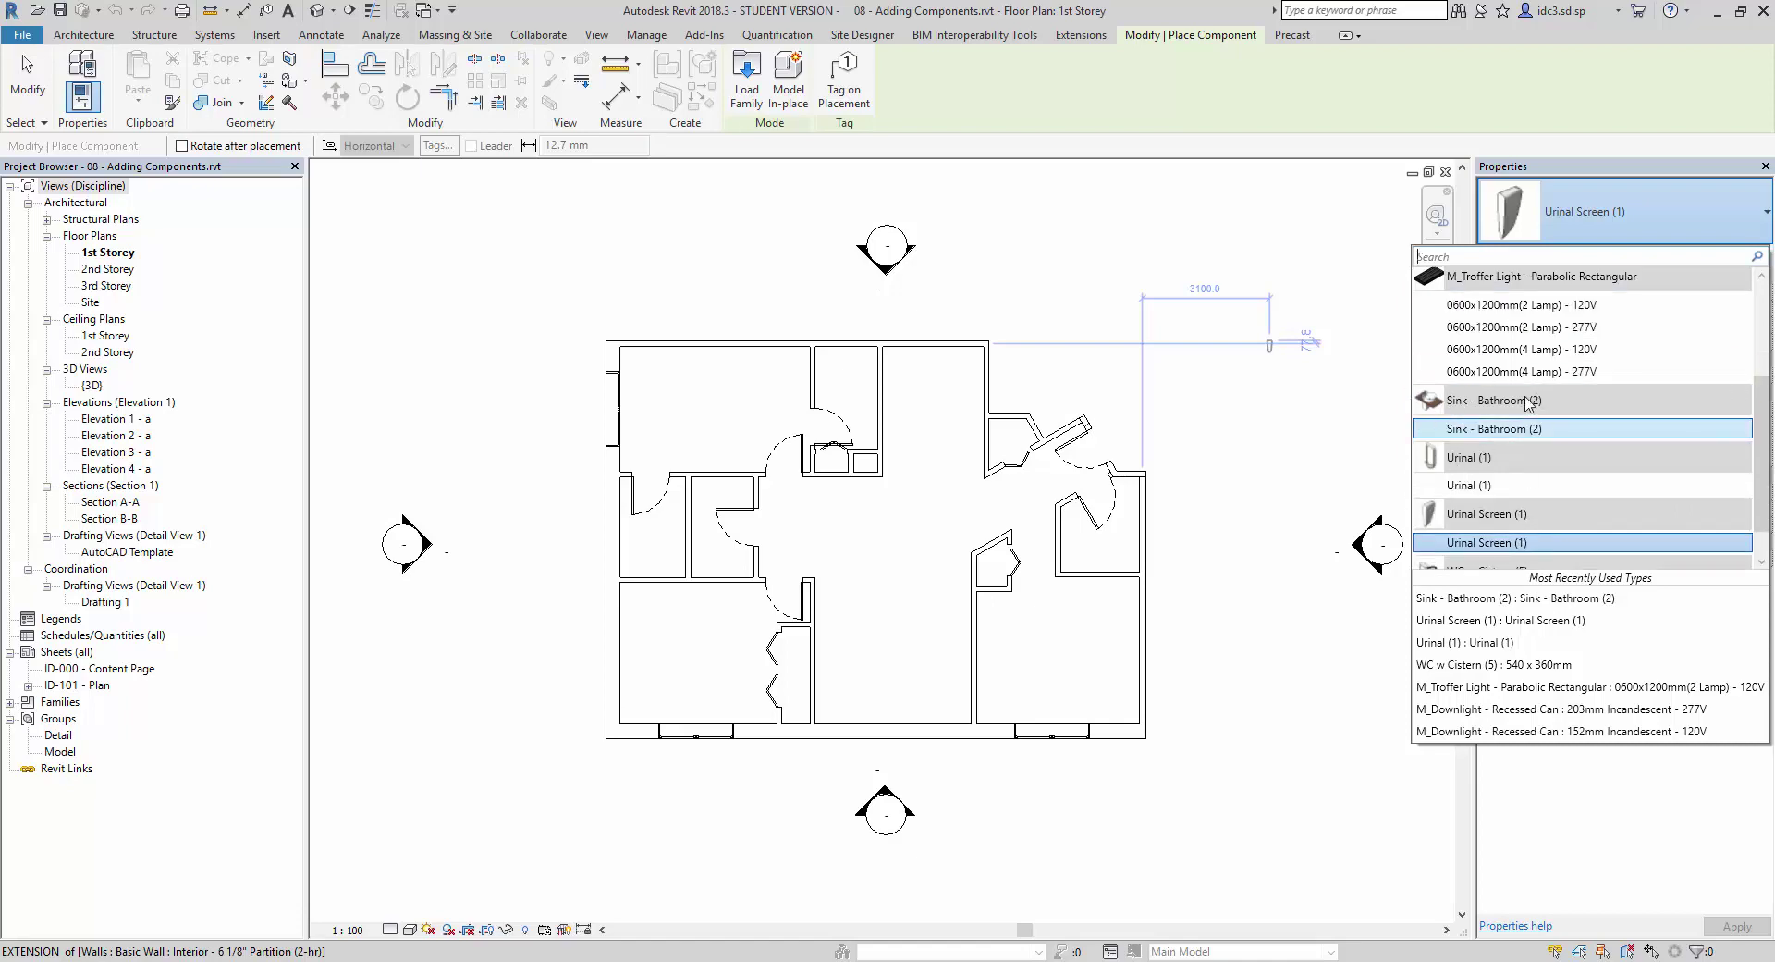
scroll(1535, 412, "down", 1)
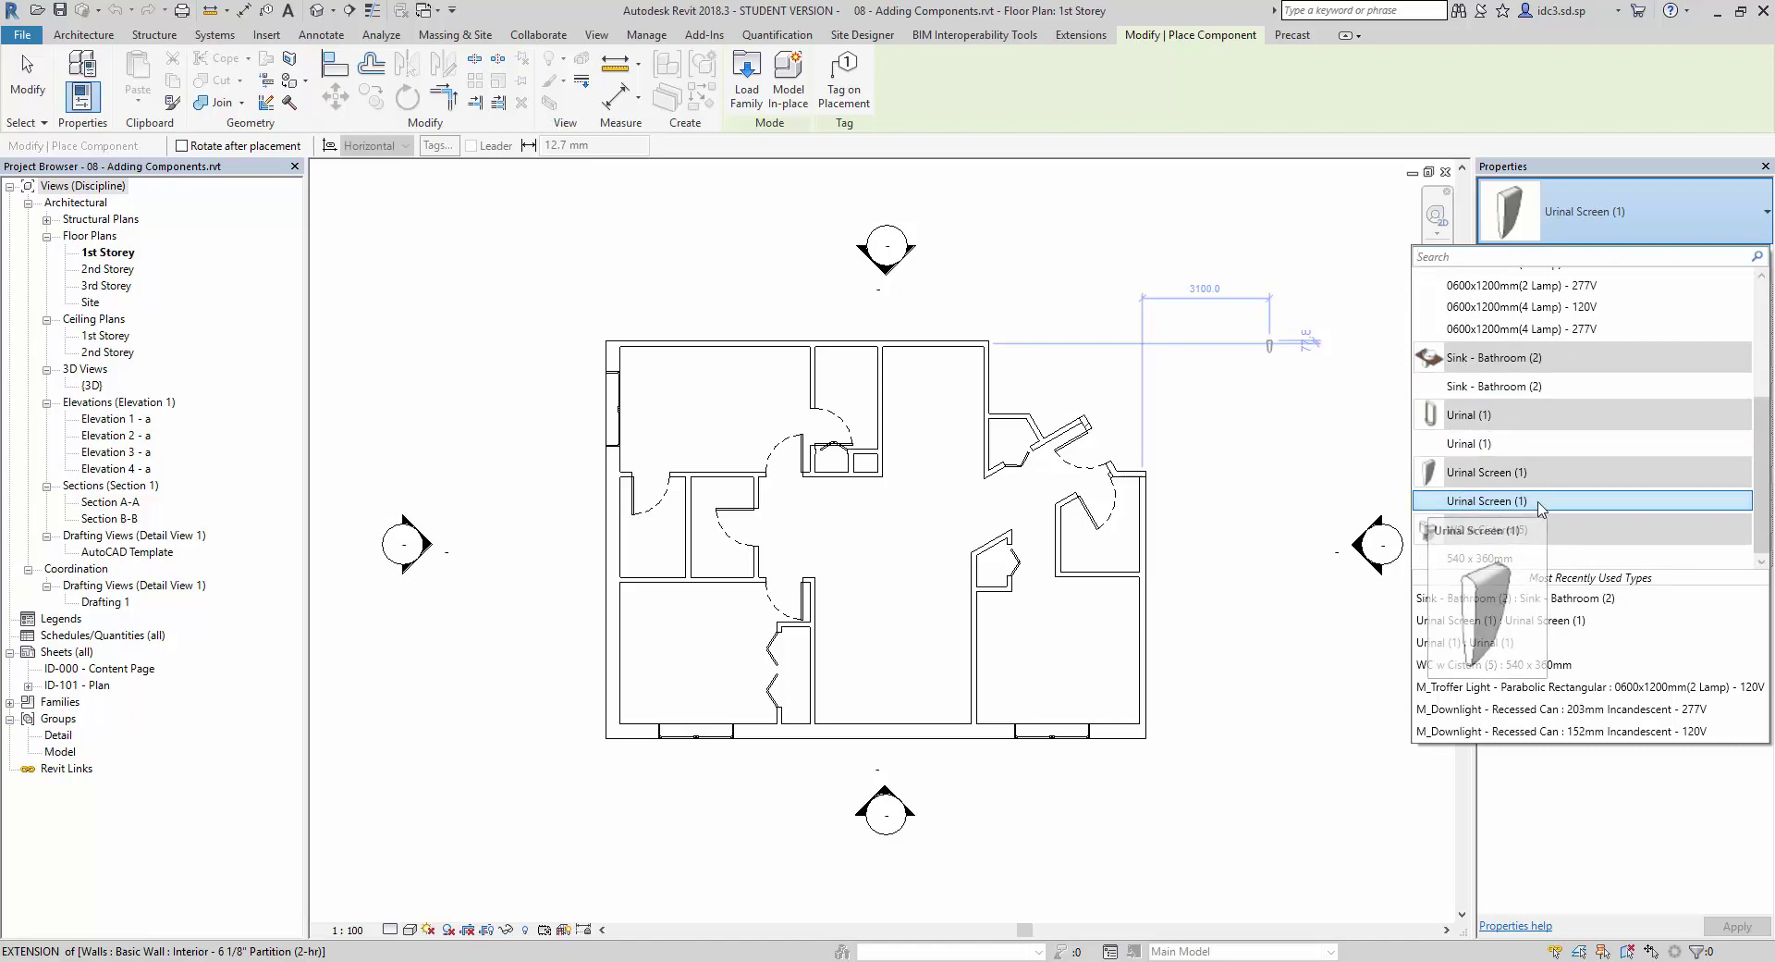
scroll(1590, 473, "up", 3)
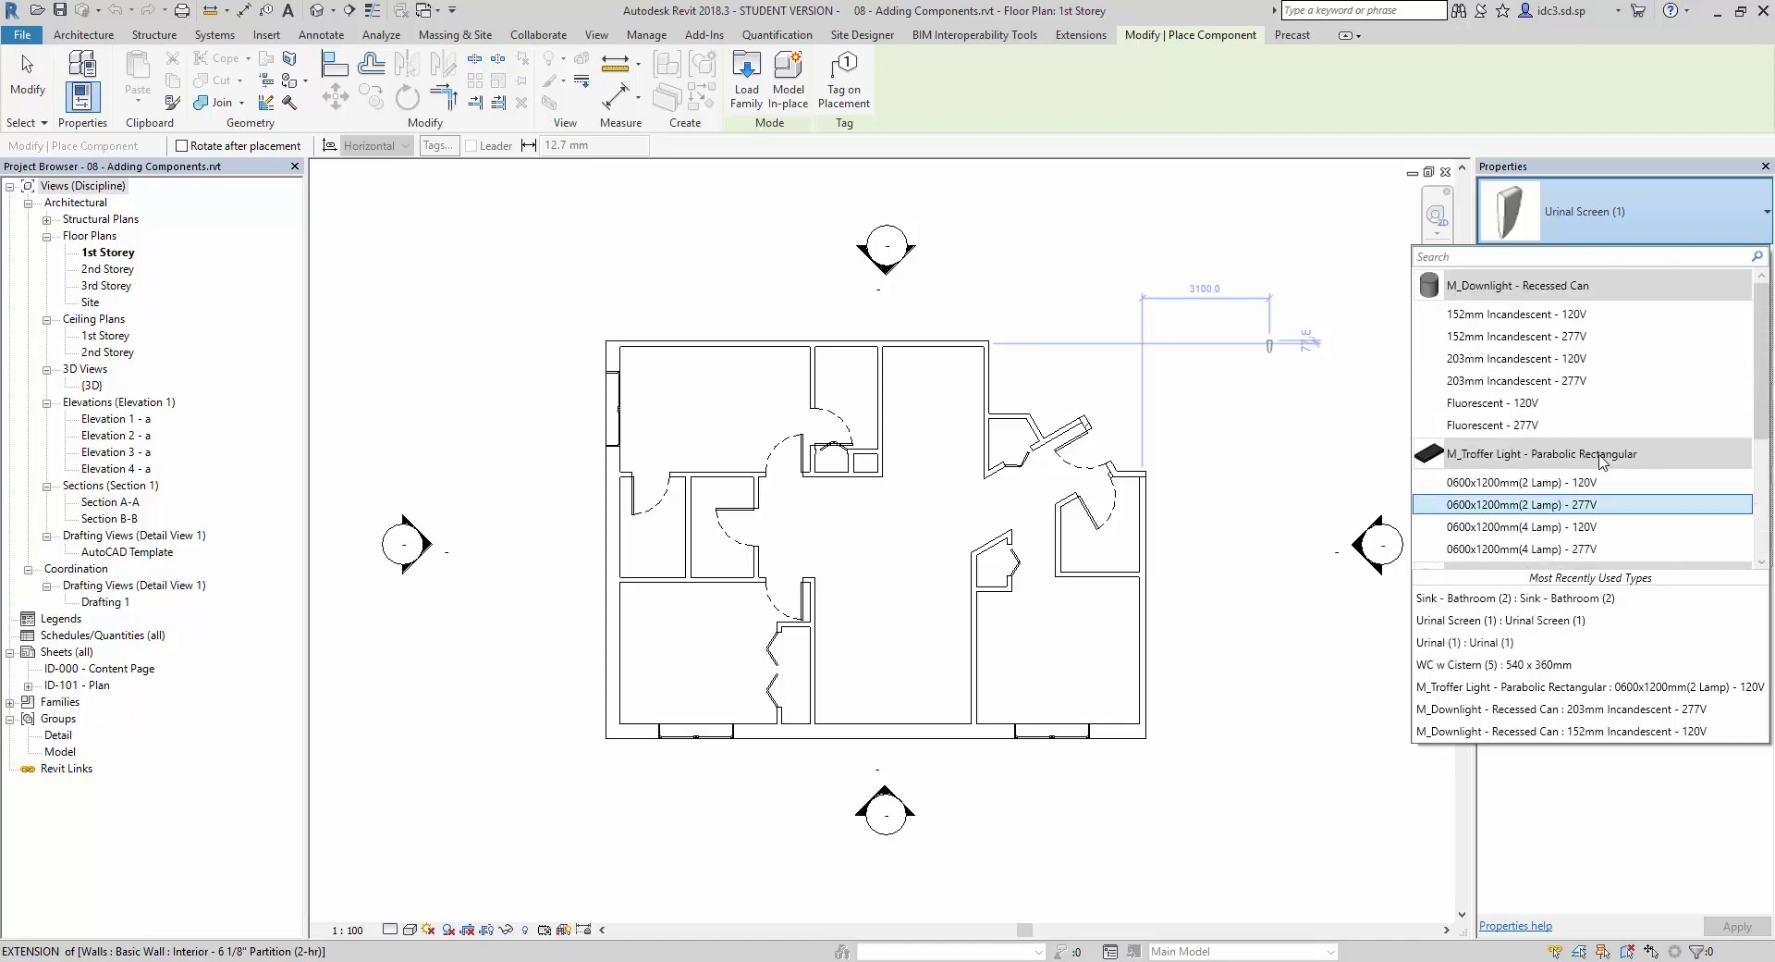
scroll(1592, 474, "down", 3)
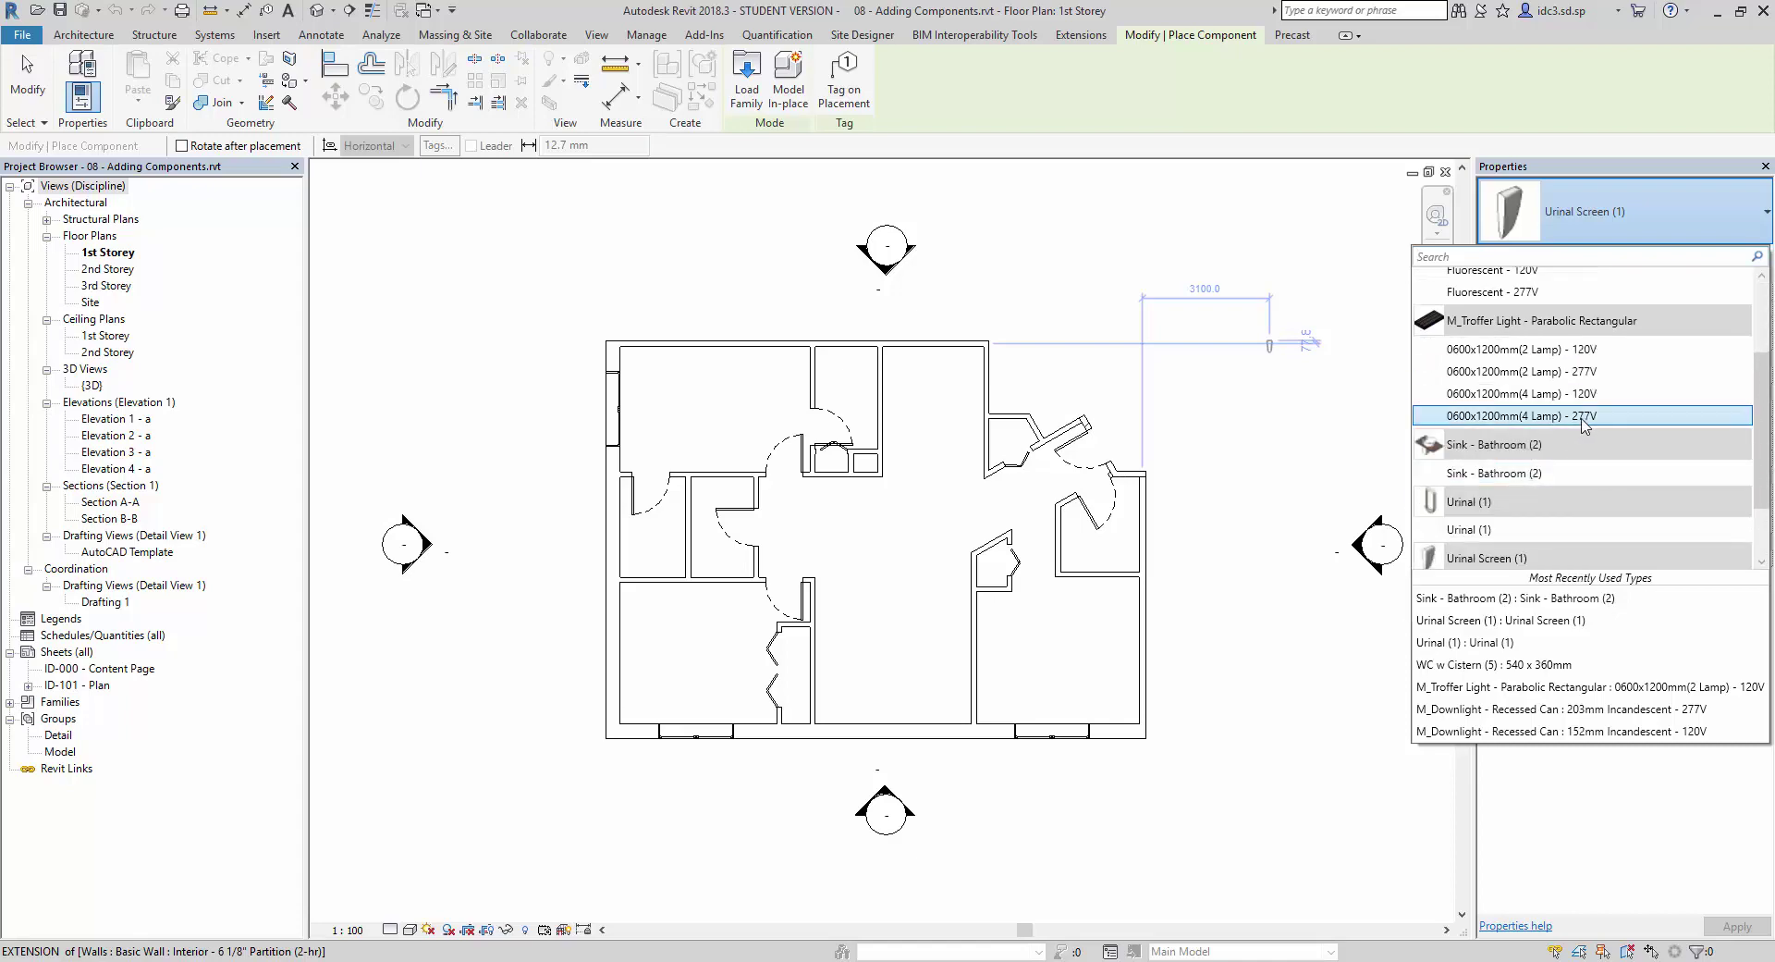
scroll(1609, 545, "down", 2)
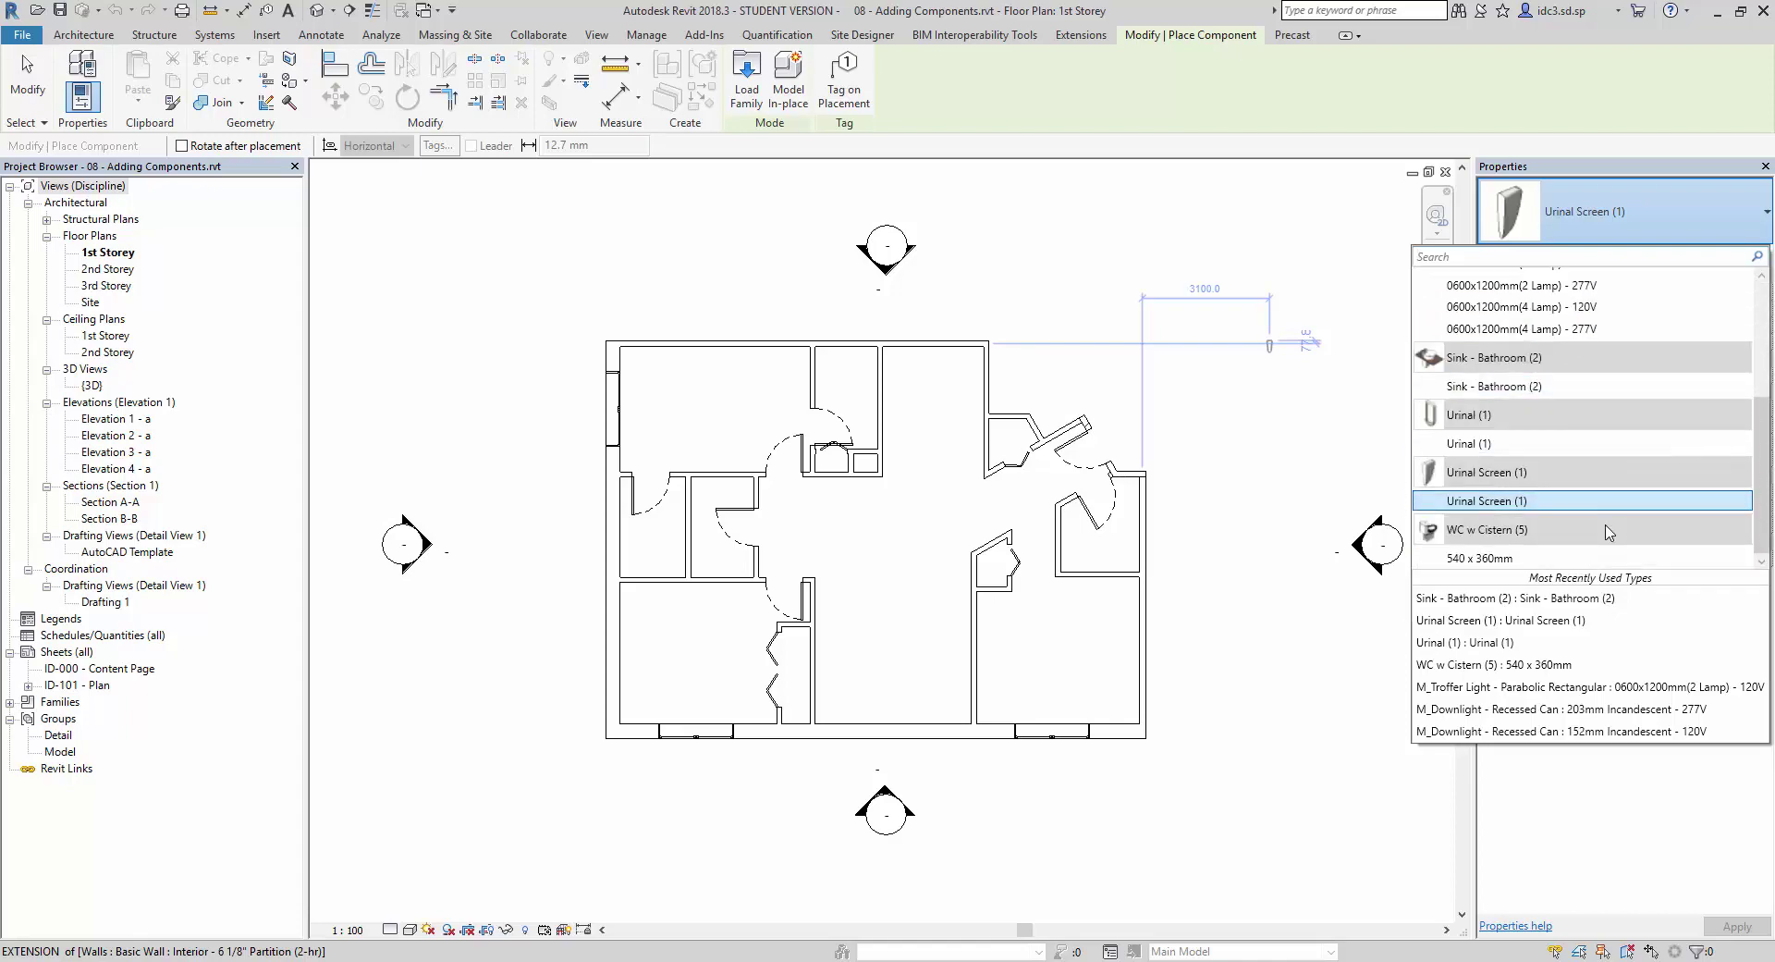
scroll(1597, 522, "up", 3)
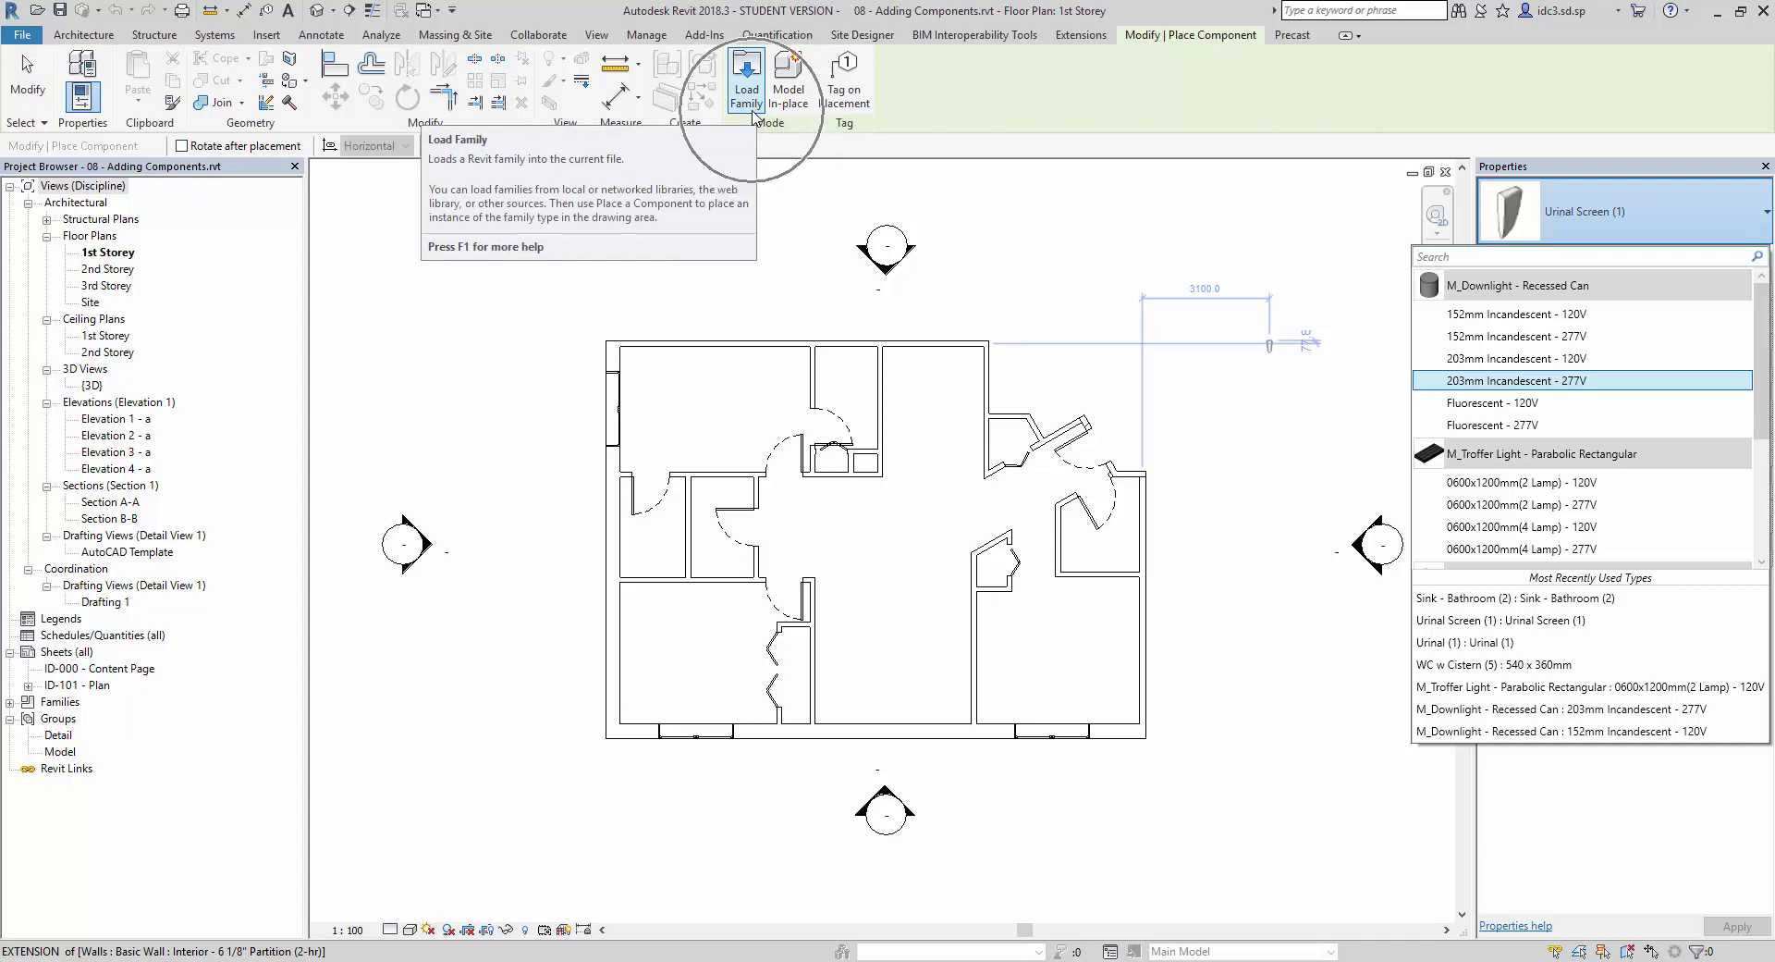
Step: Load Furnace.rfa from Libraries for Lesson 04, making Furnace 40" x 21" x 28" the active type
left_click(752, 113)
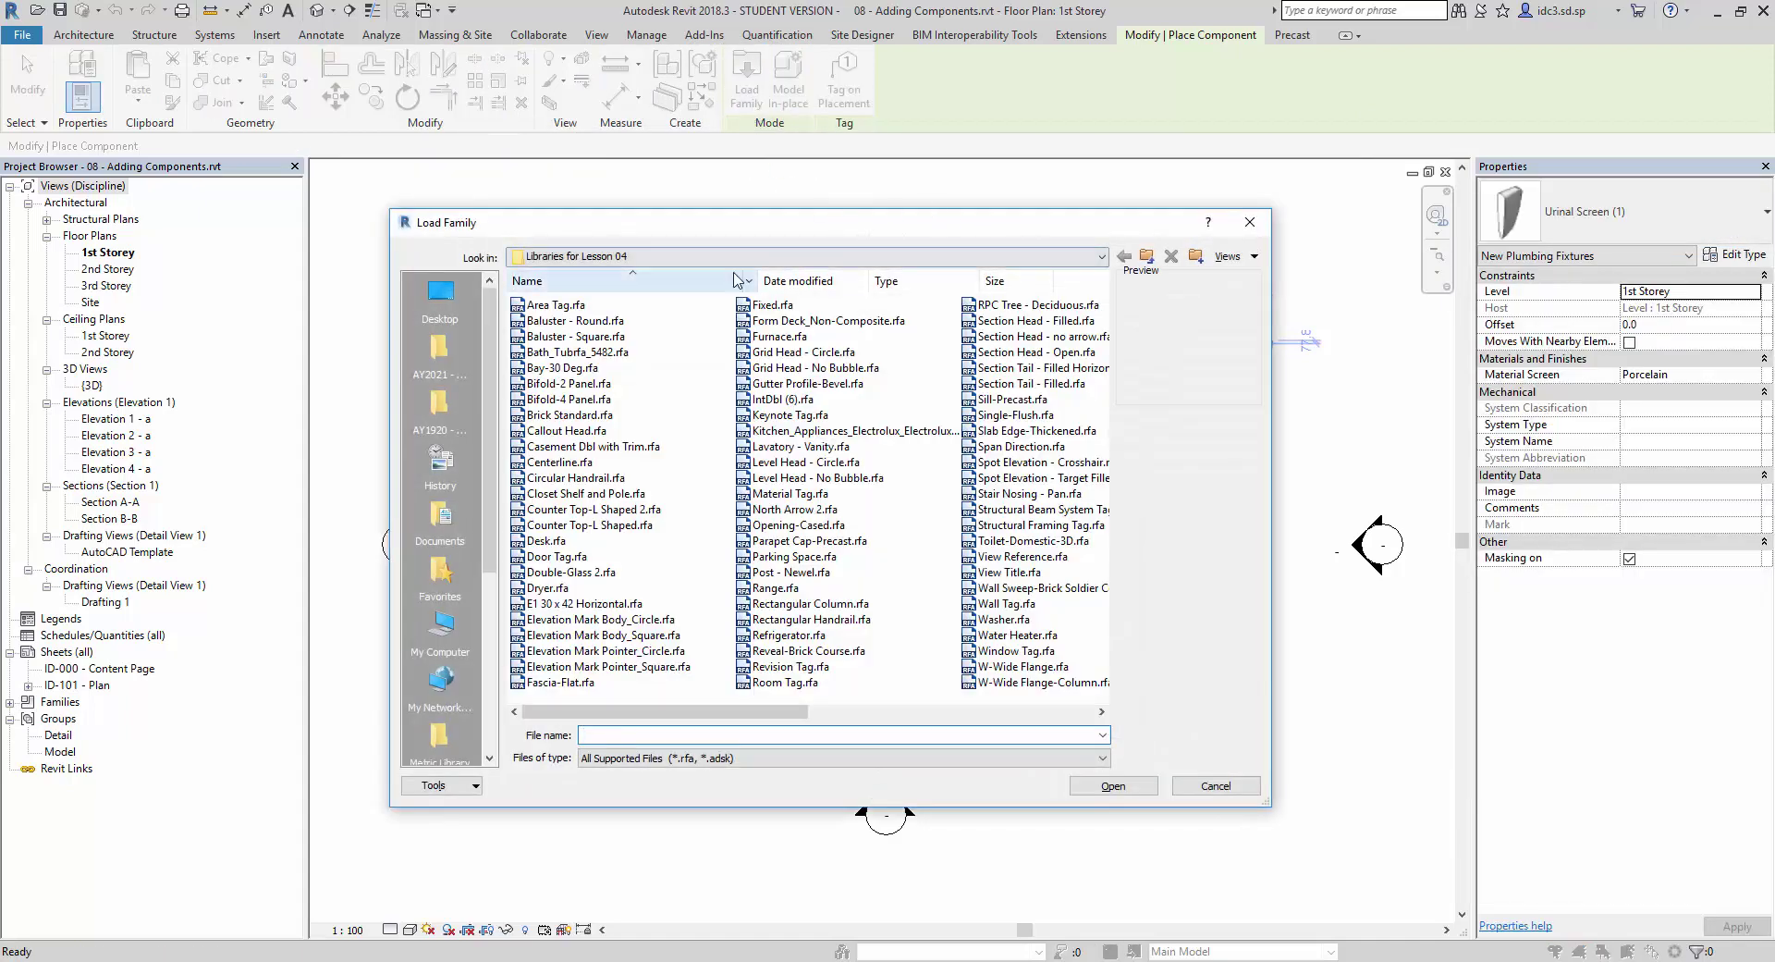
left_click(1147, 257)
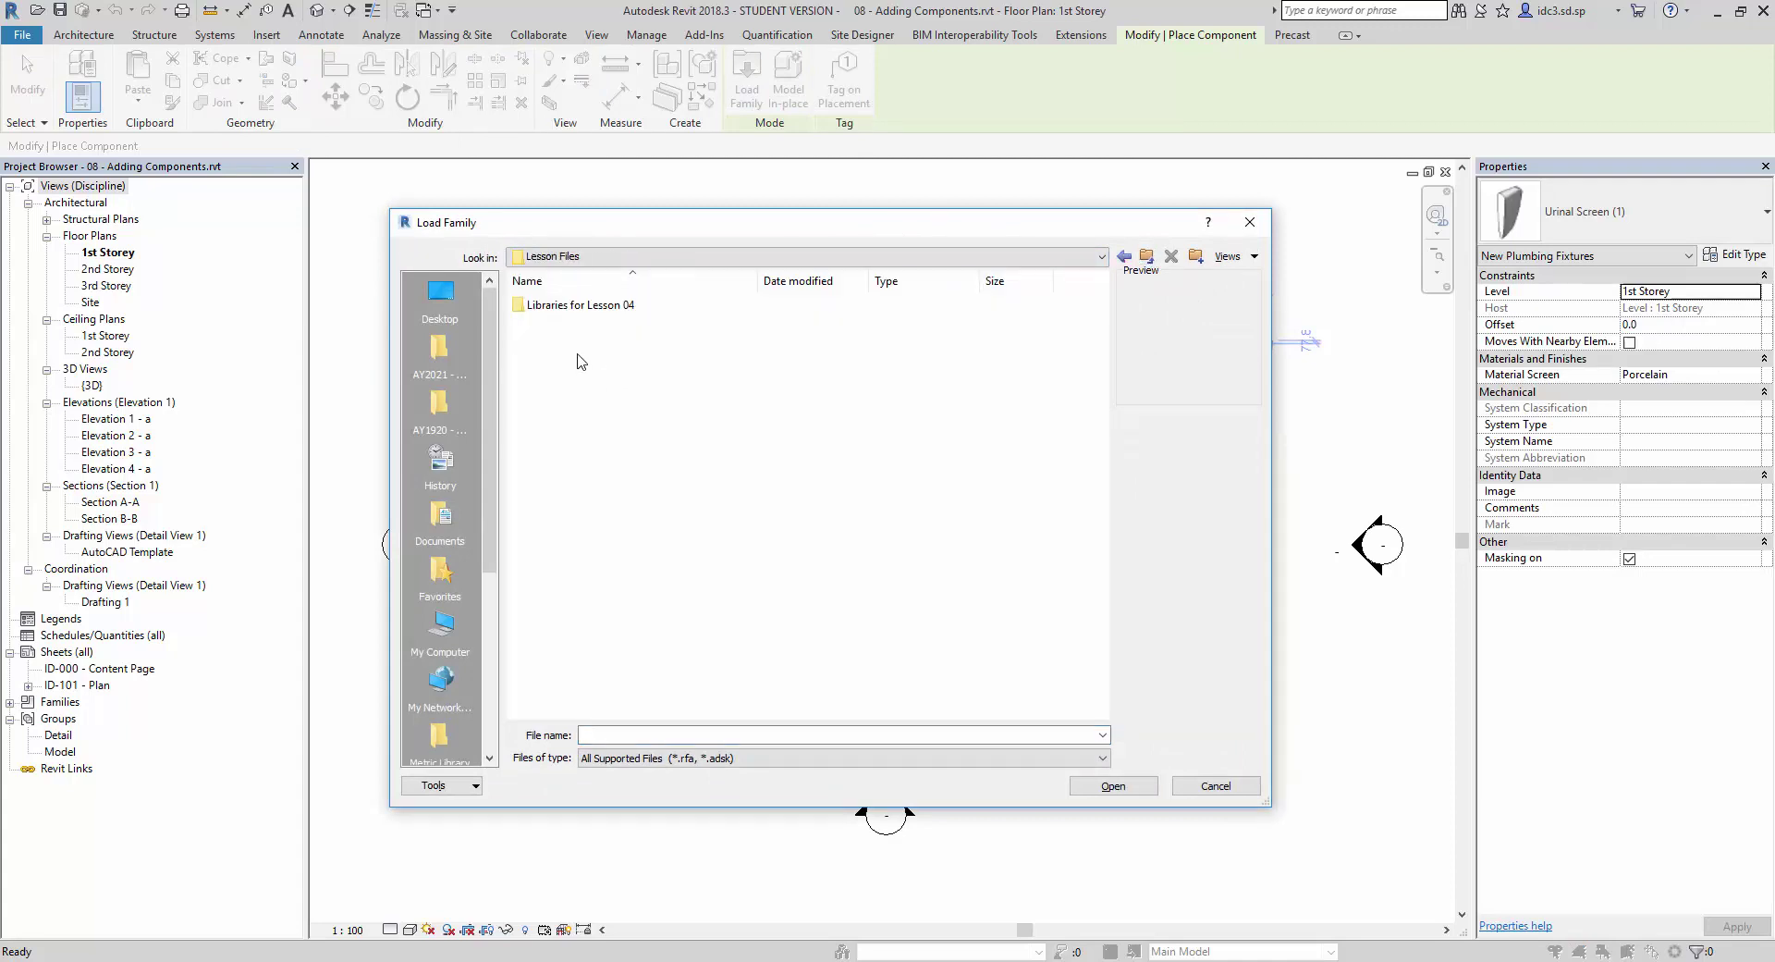
double_click(594, 307)
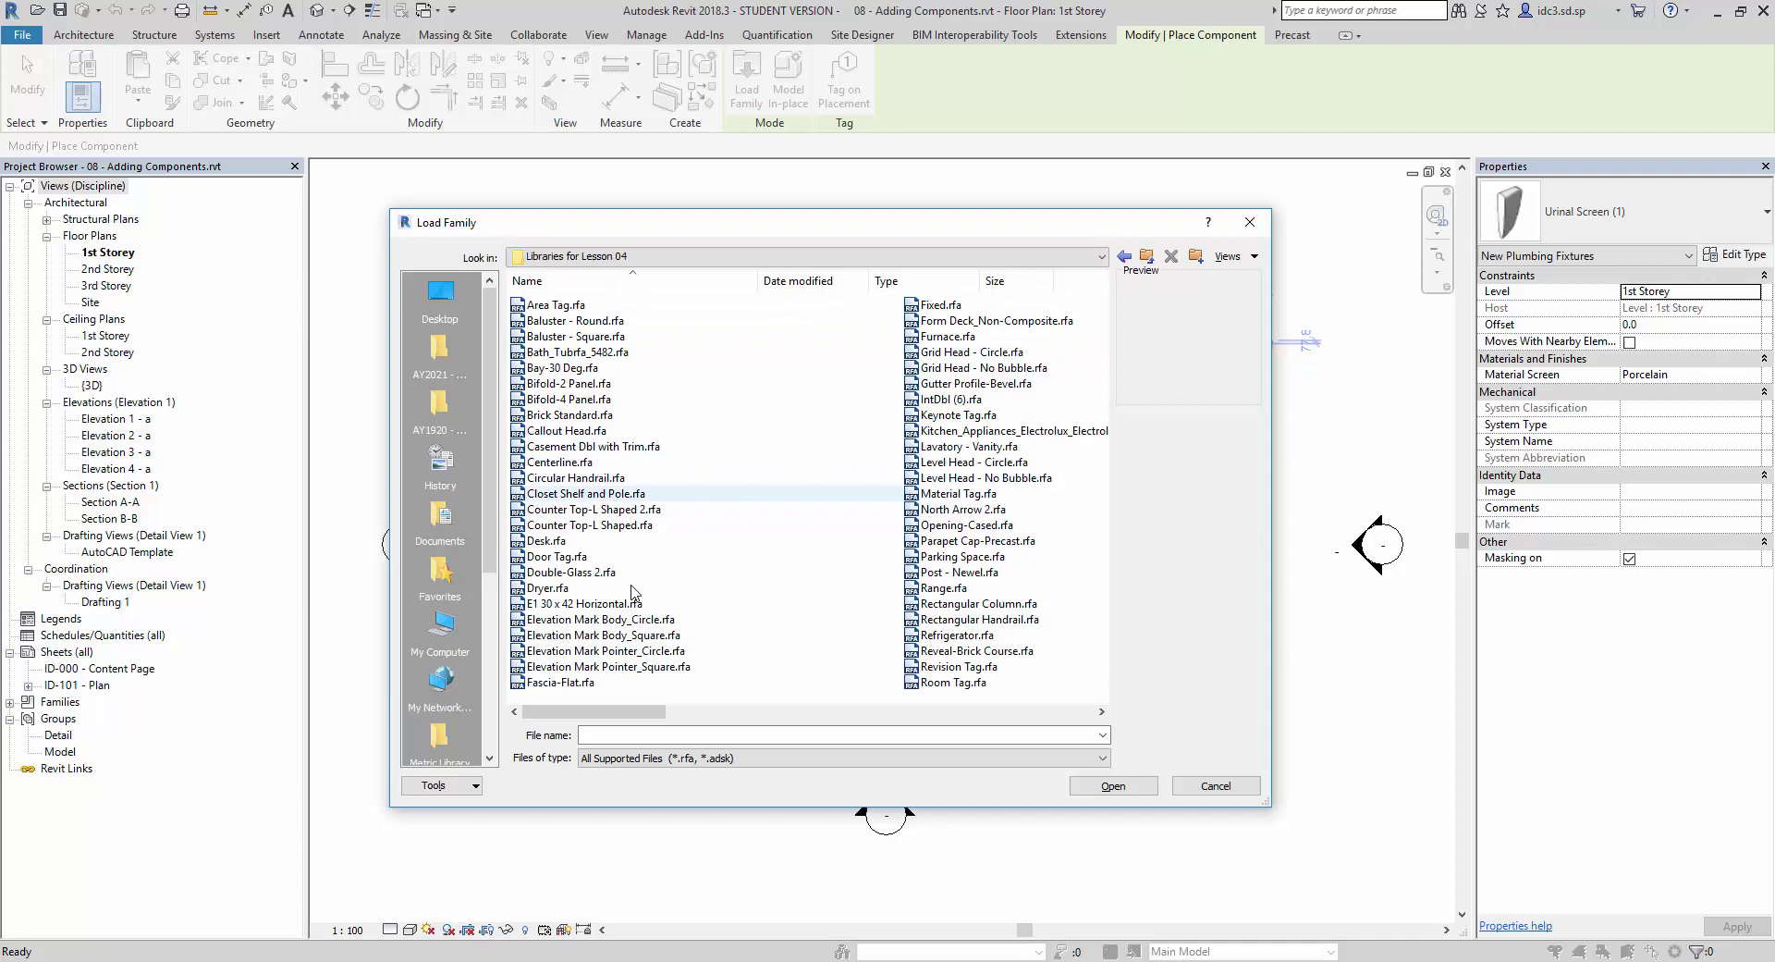
left_click(939, 337)
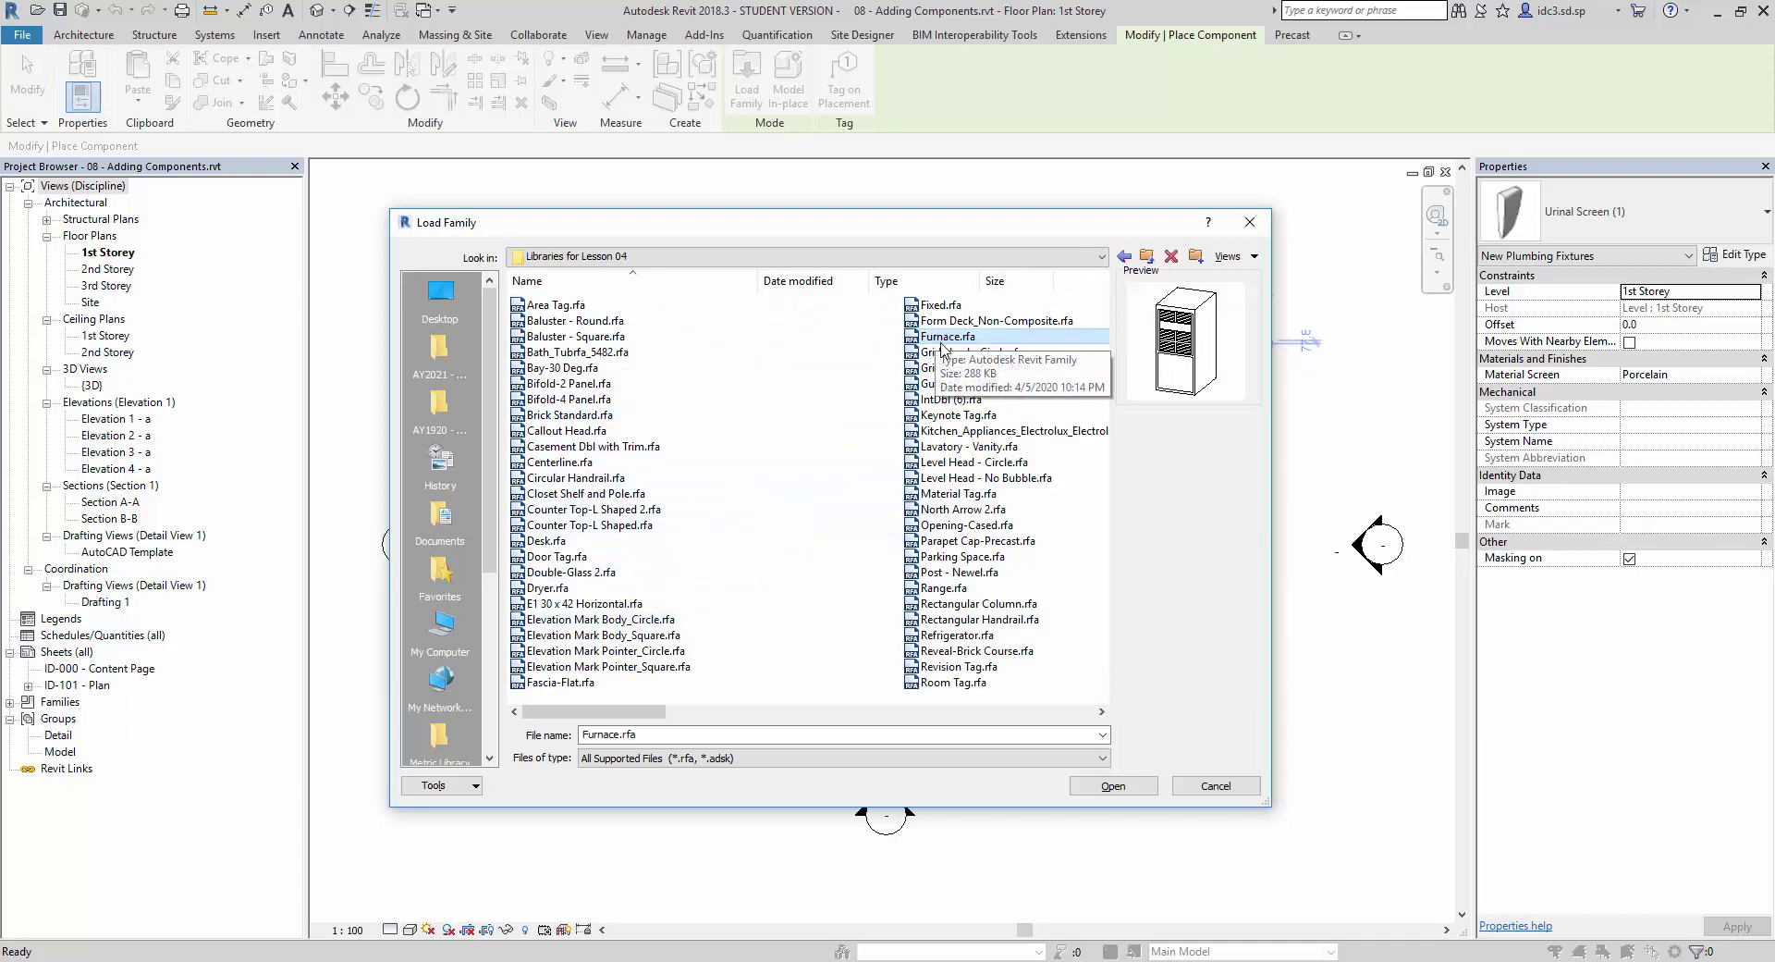
left_click(1077, 786)
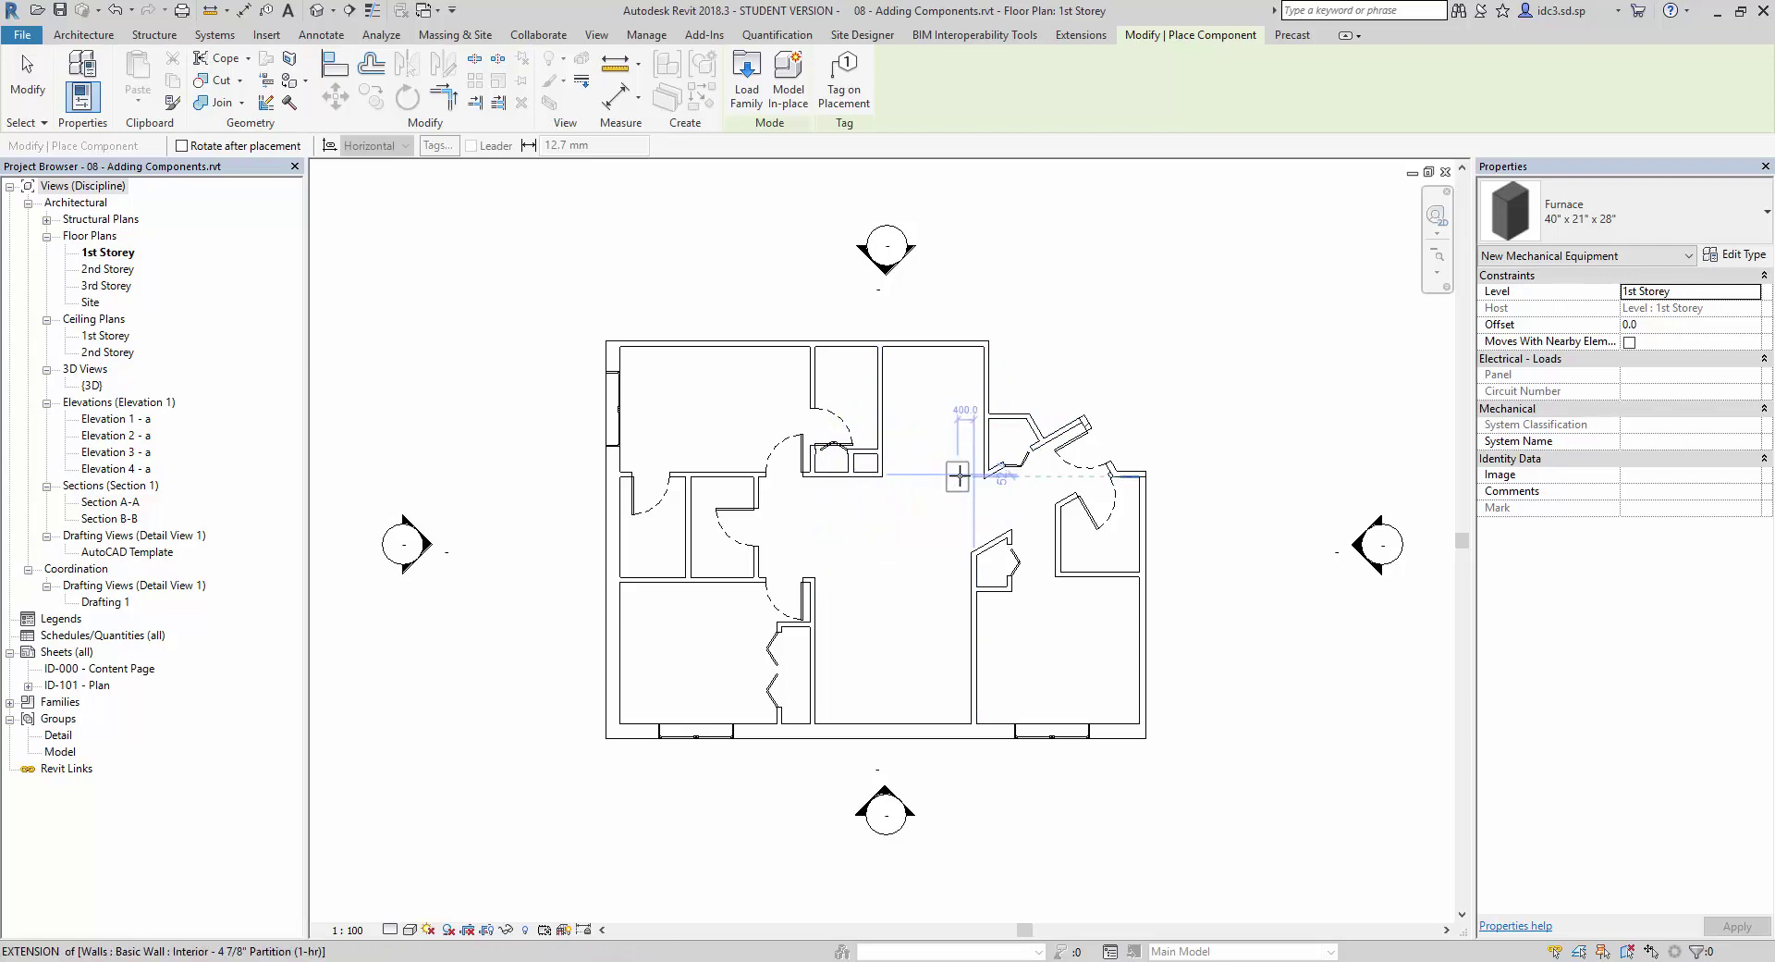
Step: Zoom in on the interior wall below the top-centre closets to line up the furnace preview
scroll(955, 518, "up", 3)
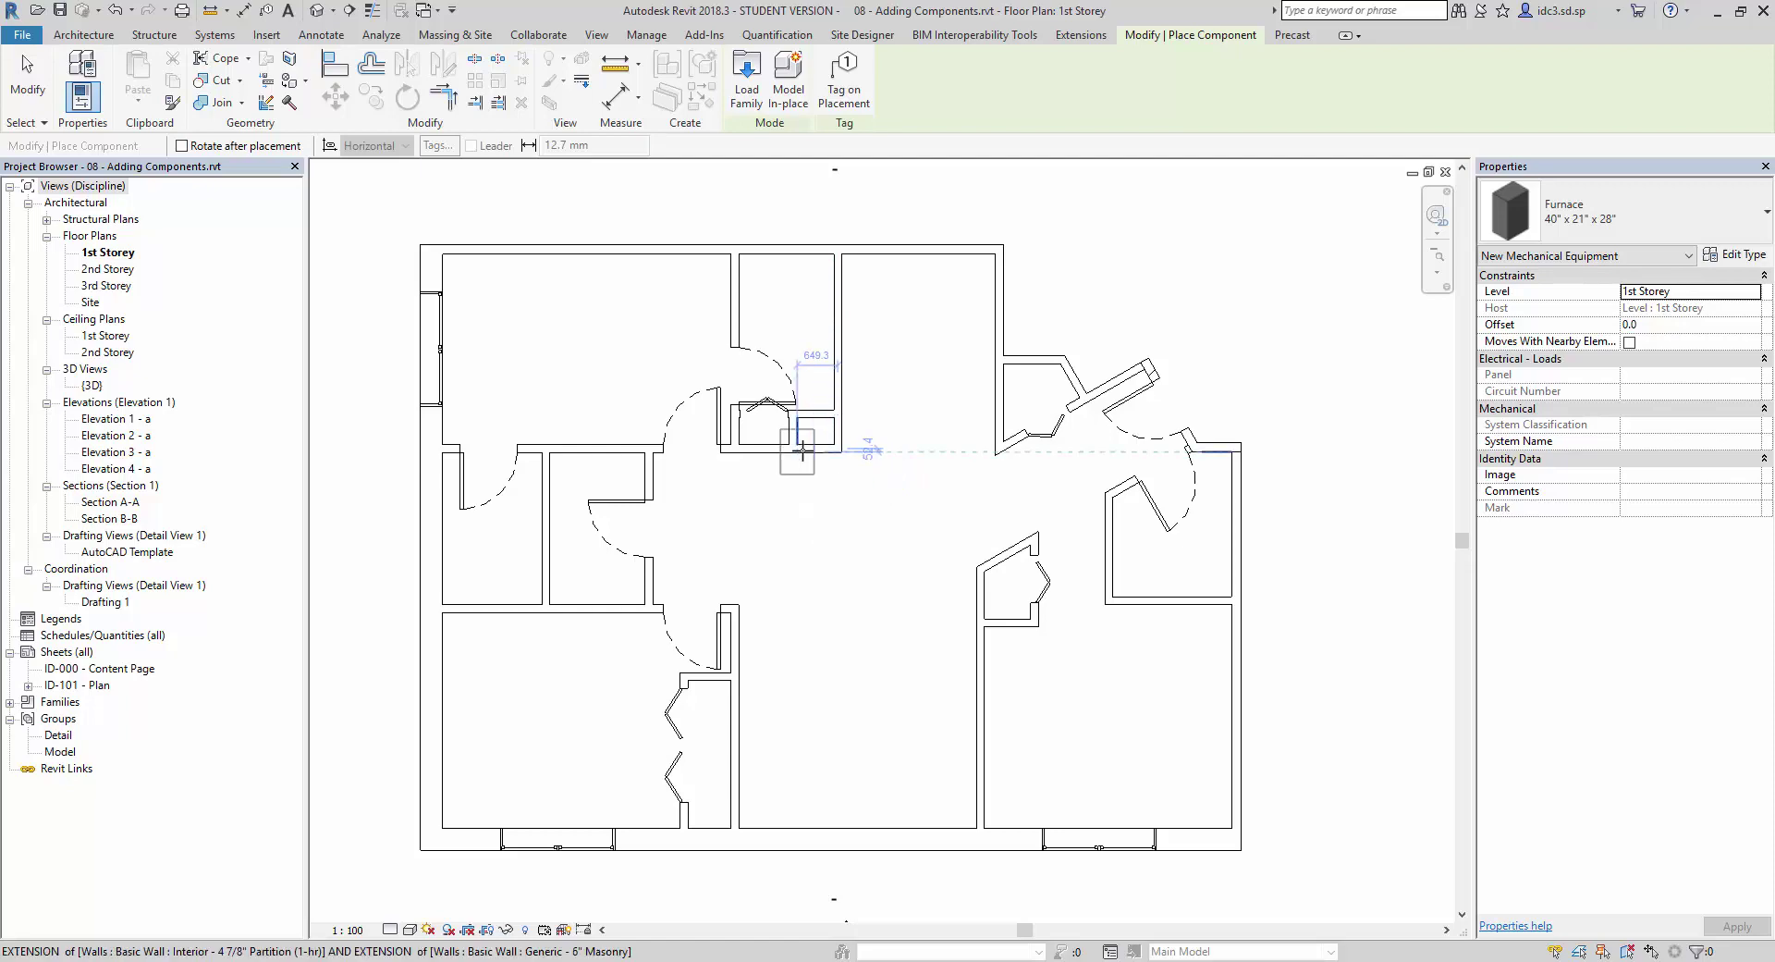
scroll(805, 452, "up", 5)
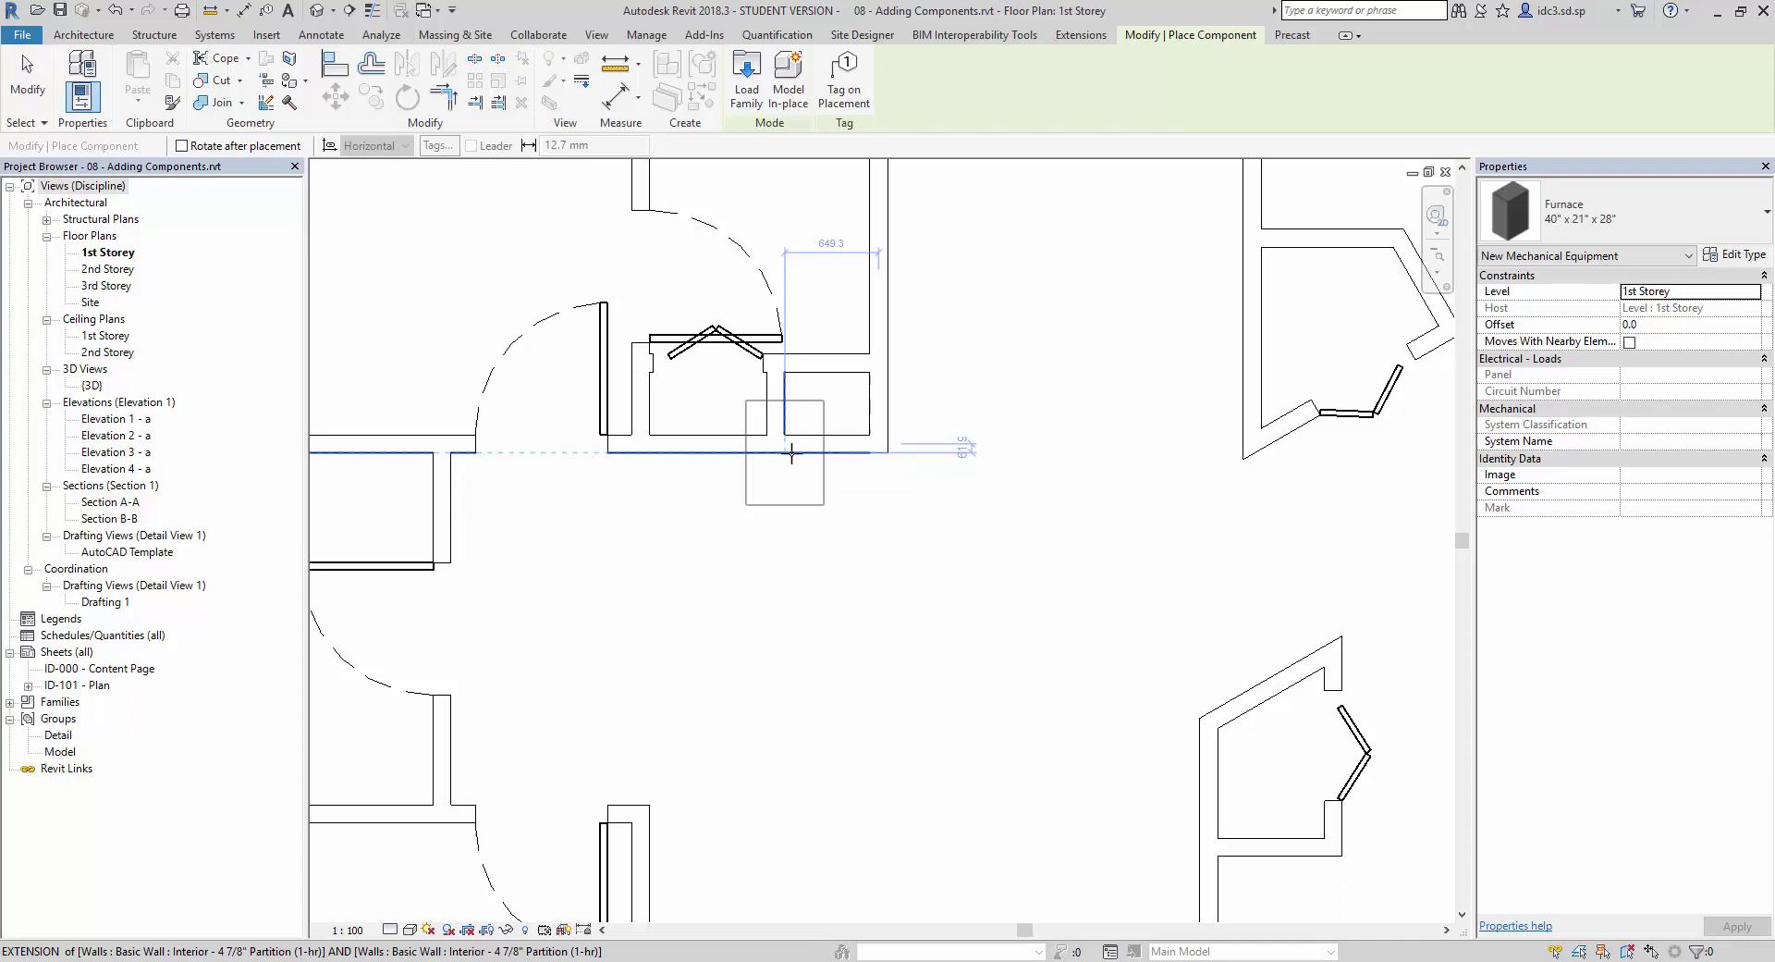
Step: Rotate the furnace with Space to square it to the wall, then place it beside the central closet wall
key("space")
key("space")
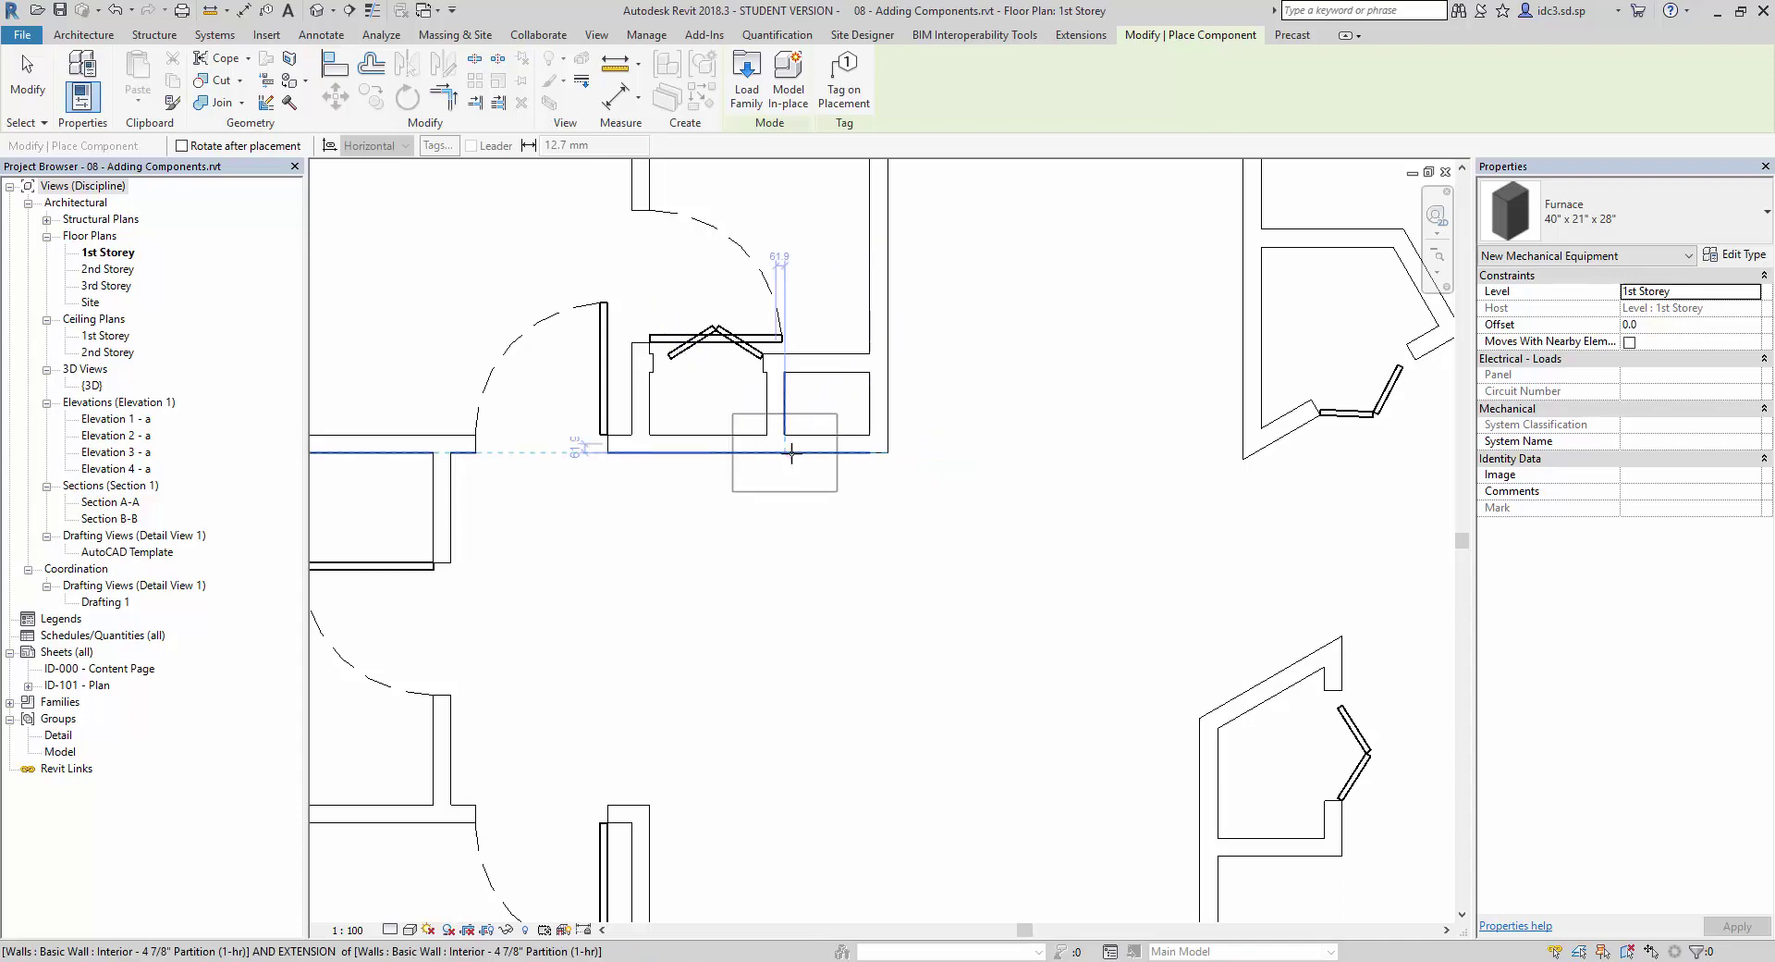
key("space")
key("space")
key("space")
key("space")
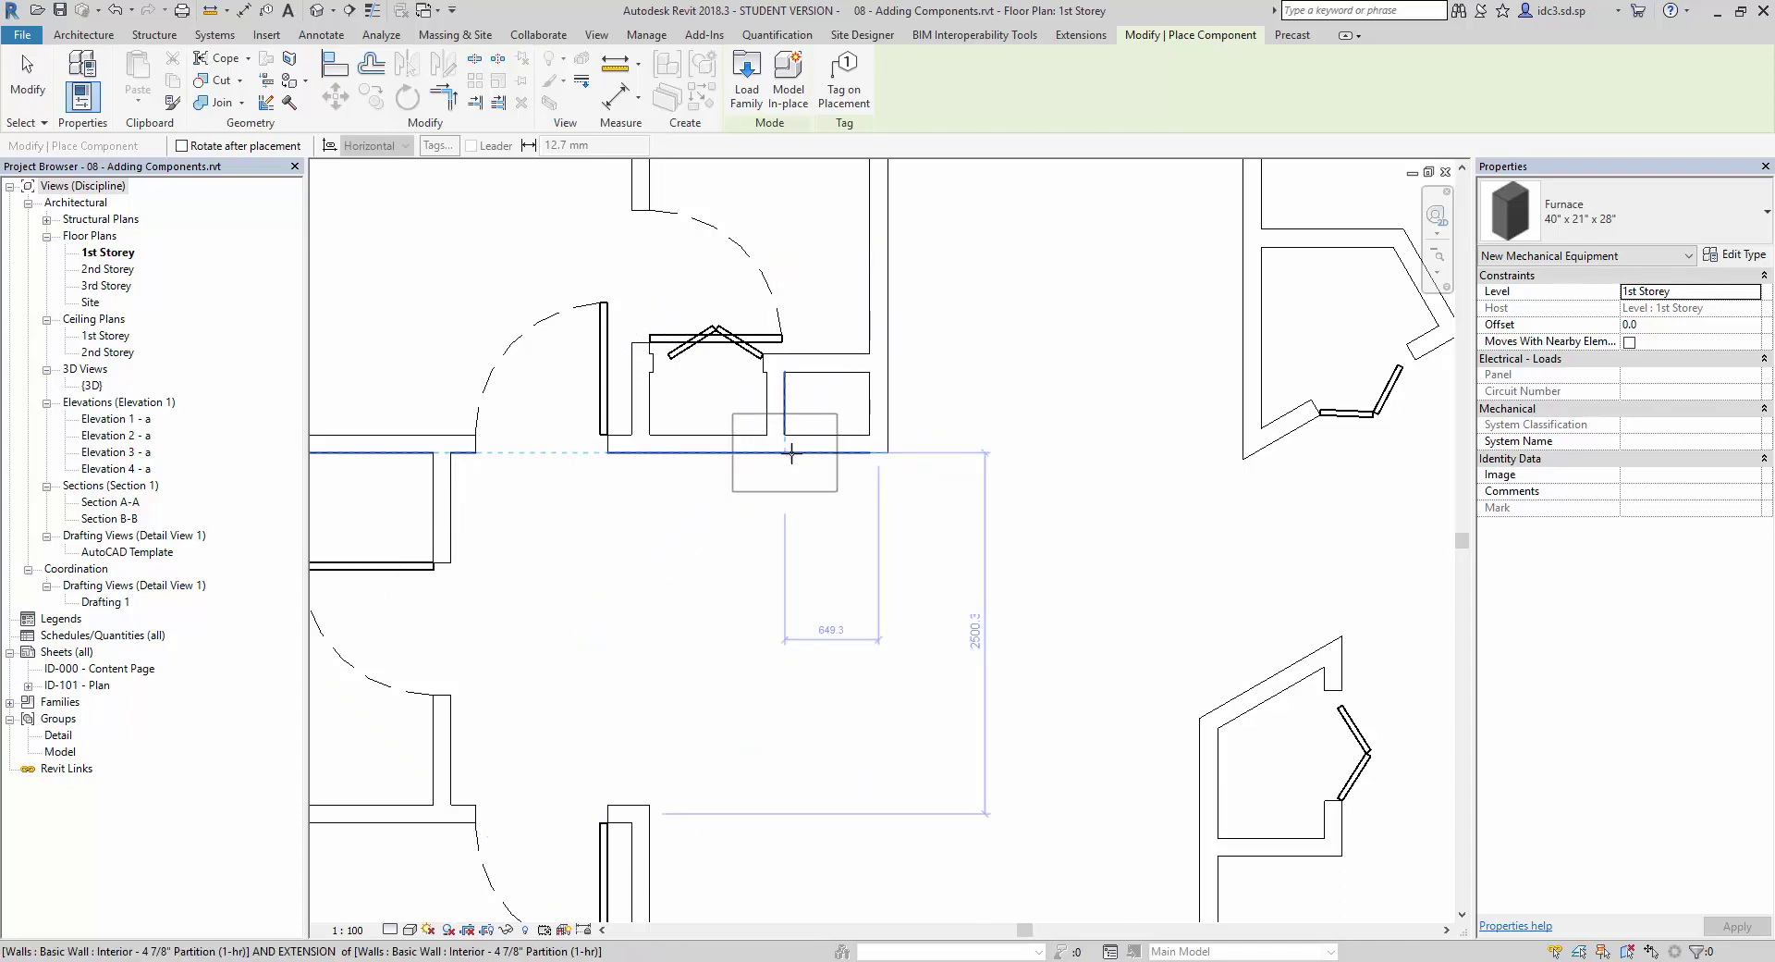
key("space")
key("space")
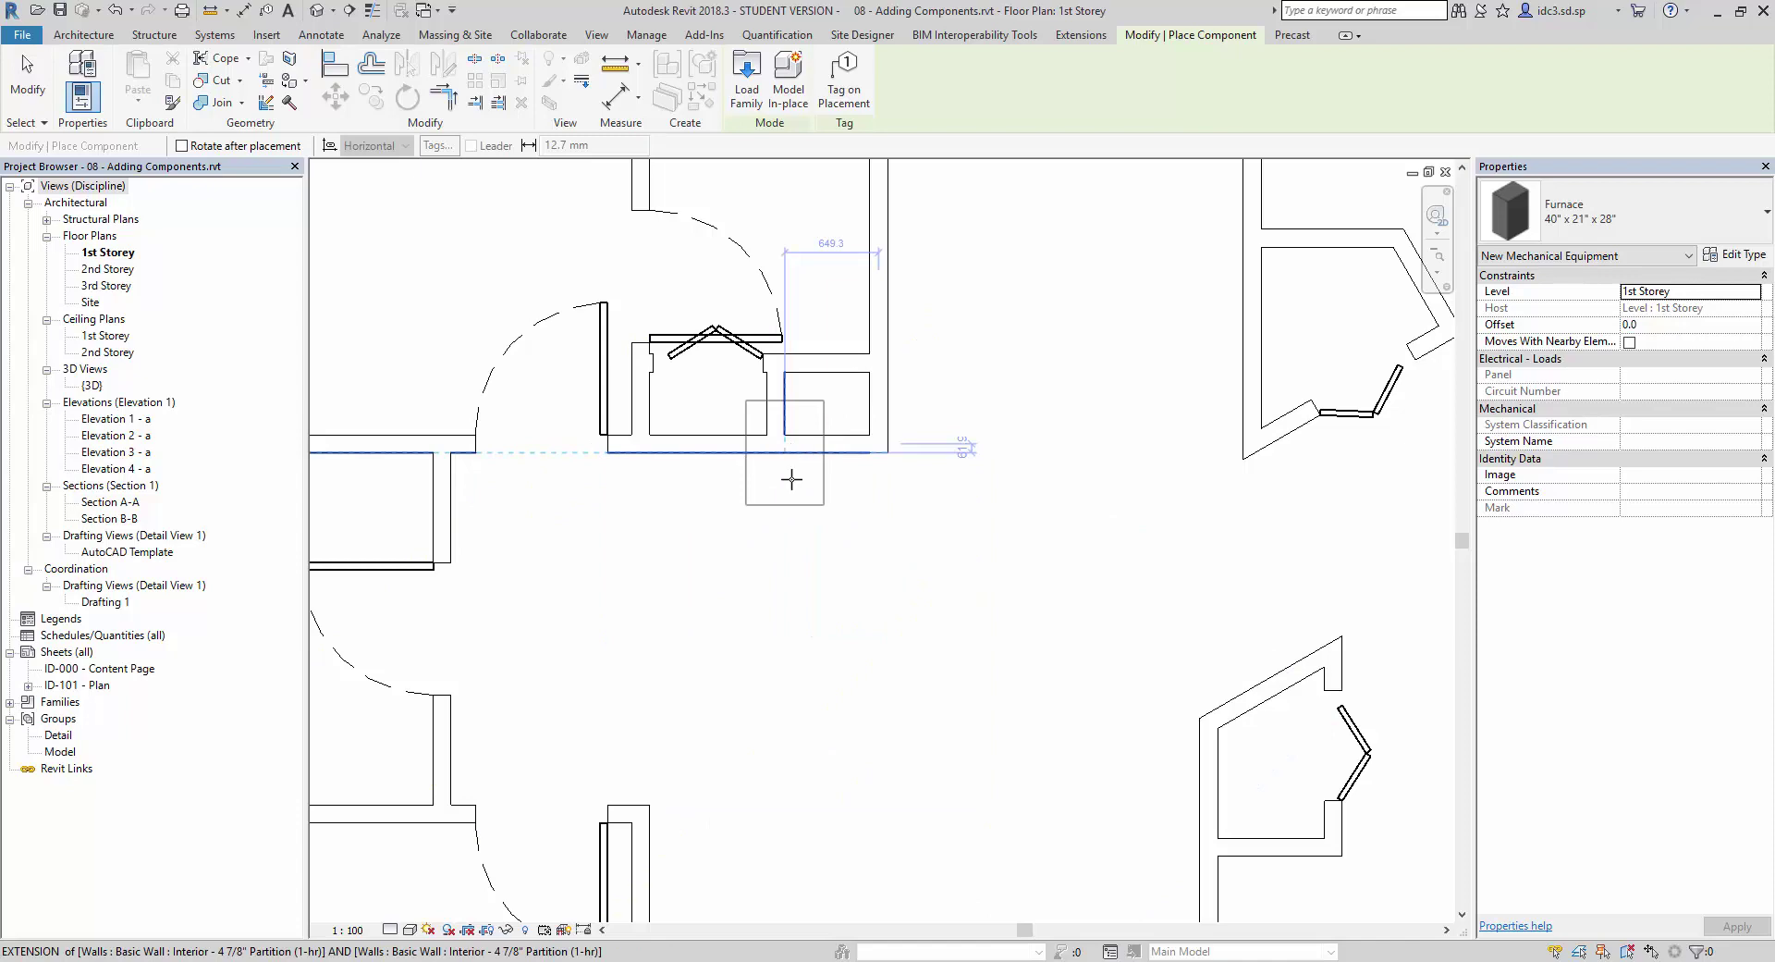
scroll(791, 479, "down", 2)
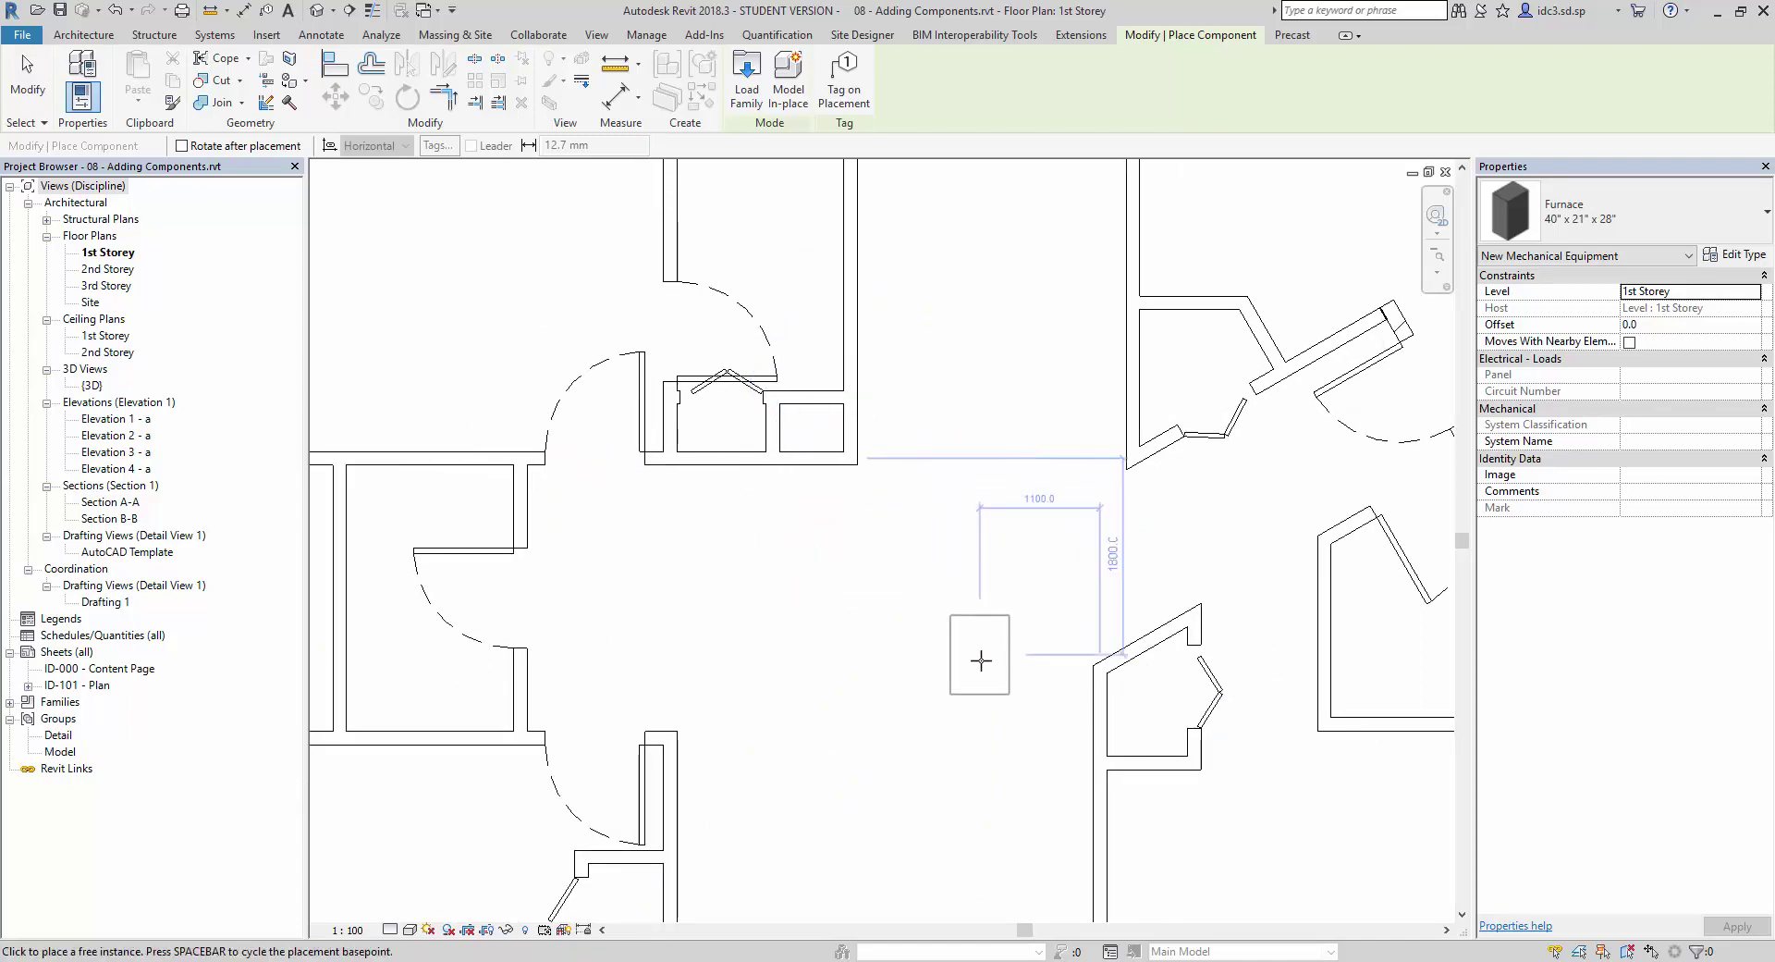
middle_click_drag(768, 614, 454, 522)
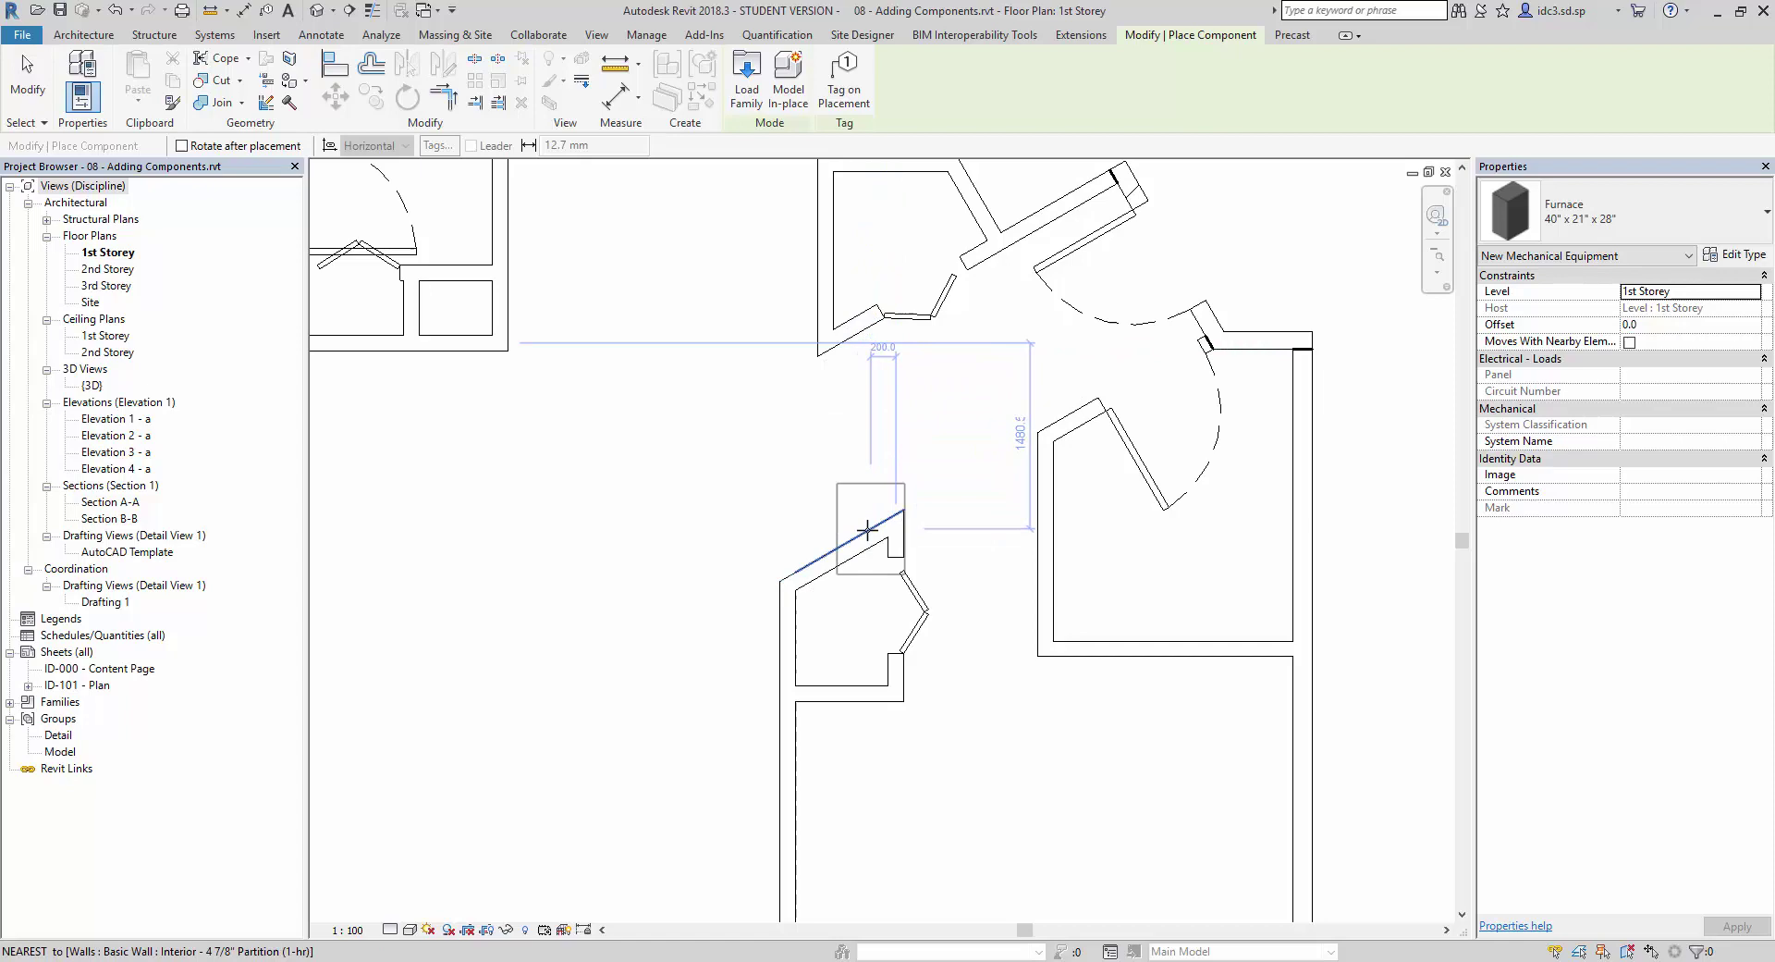
key("space")
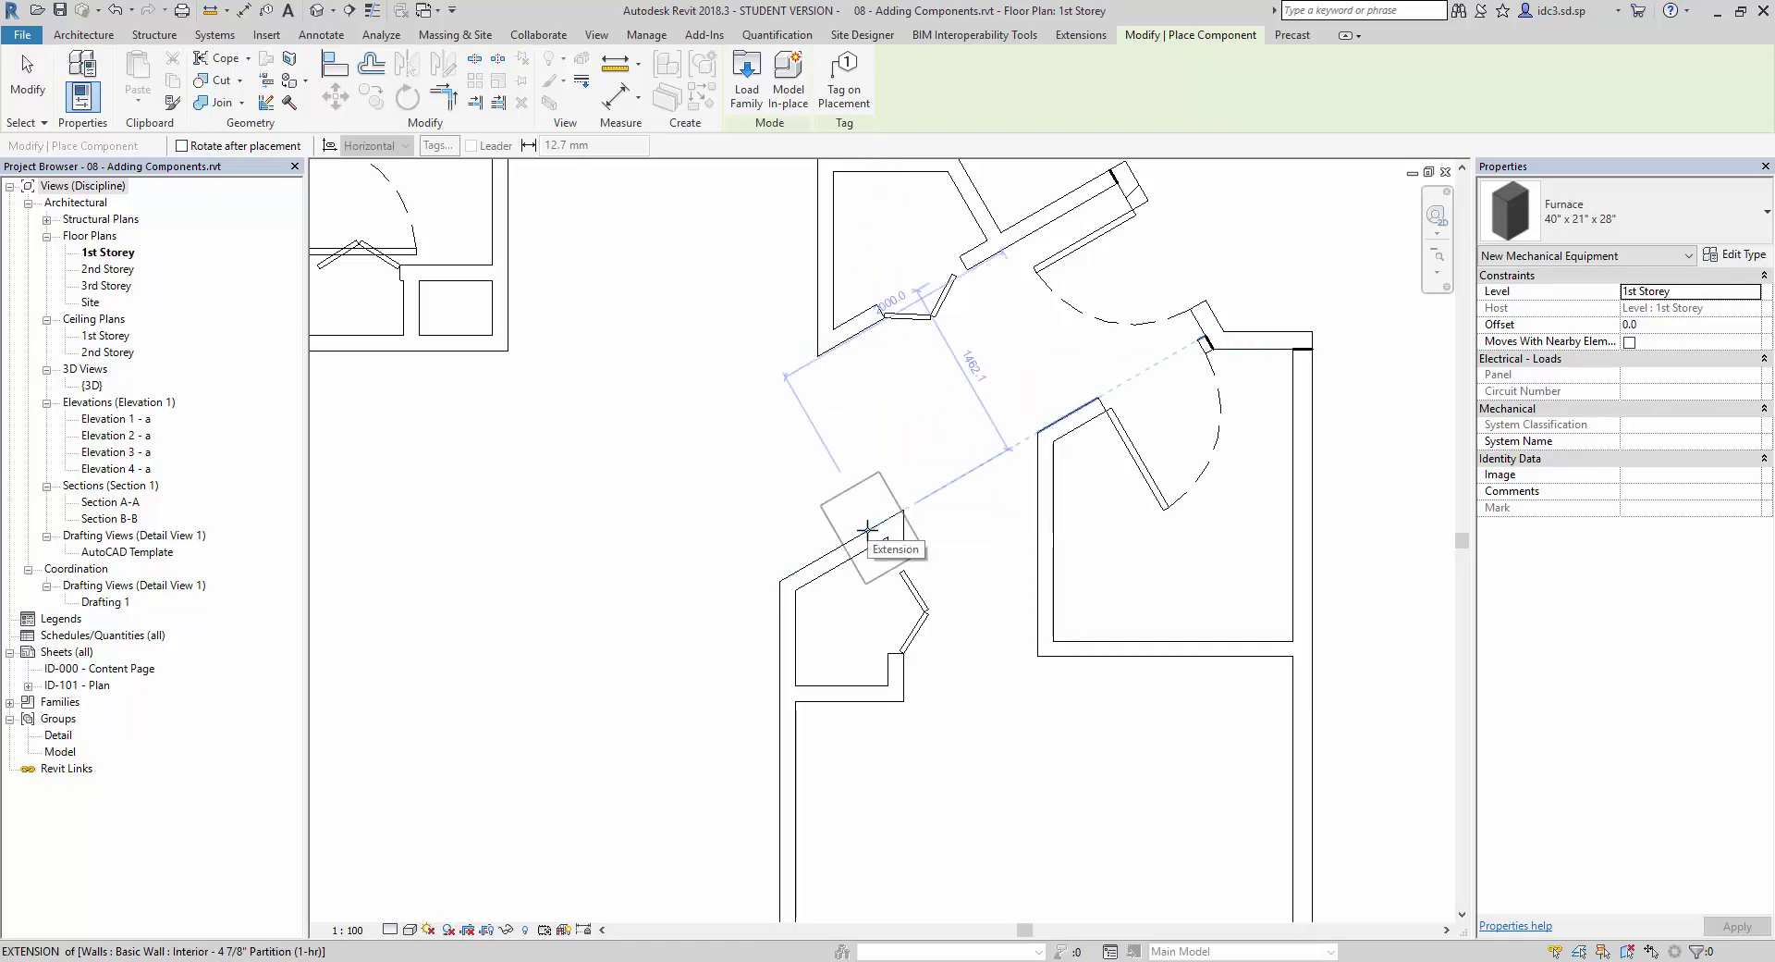
key("space")
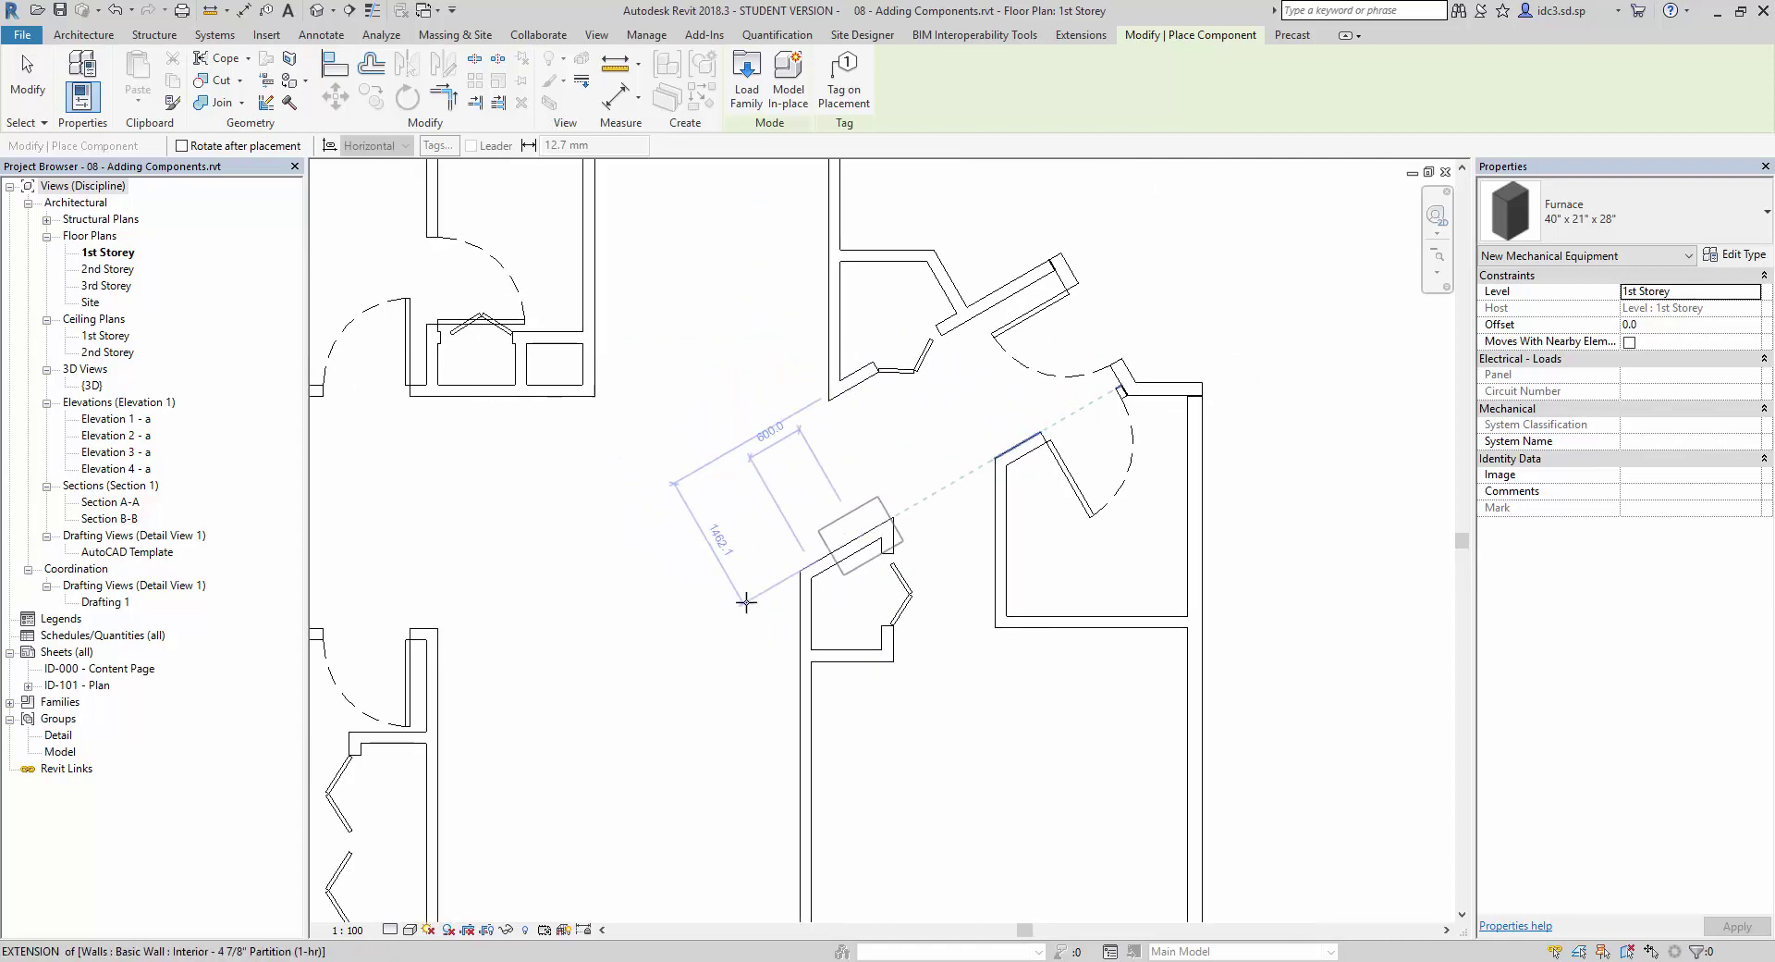
scroll(776, 602, "down", 3)
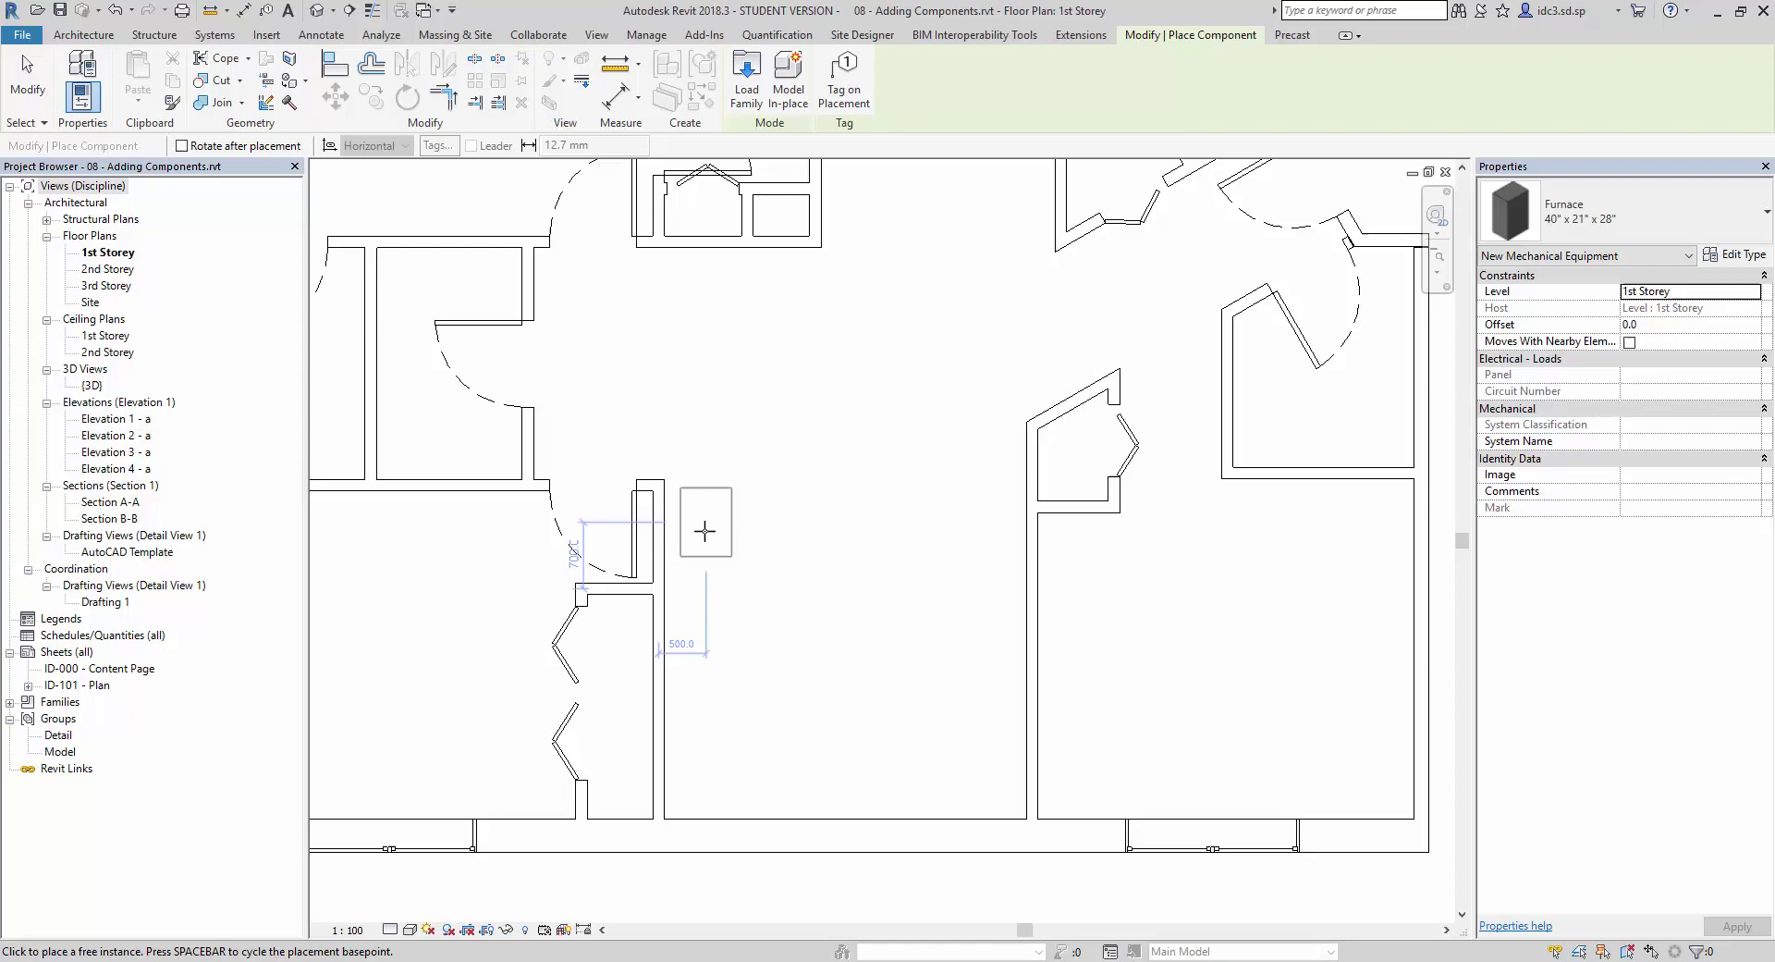
left_click(770, 587)
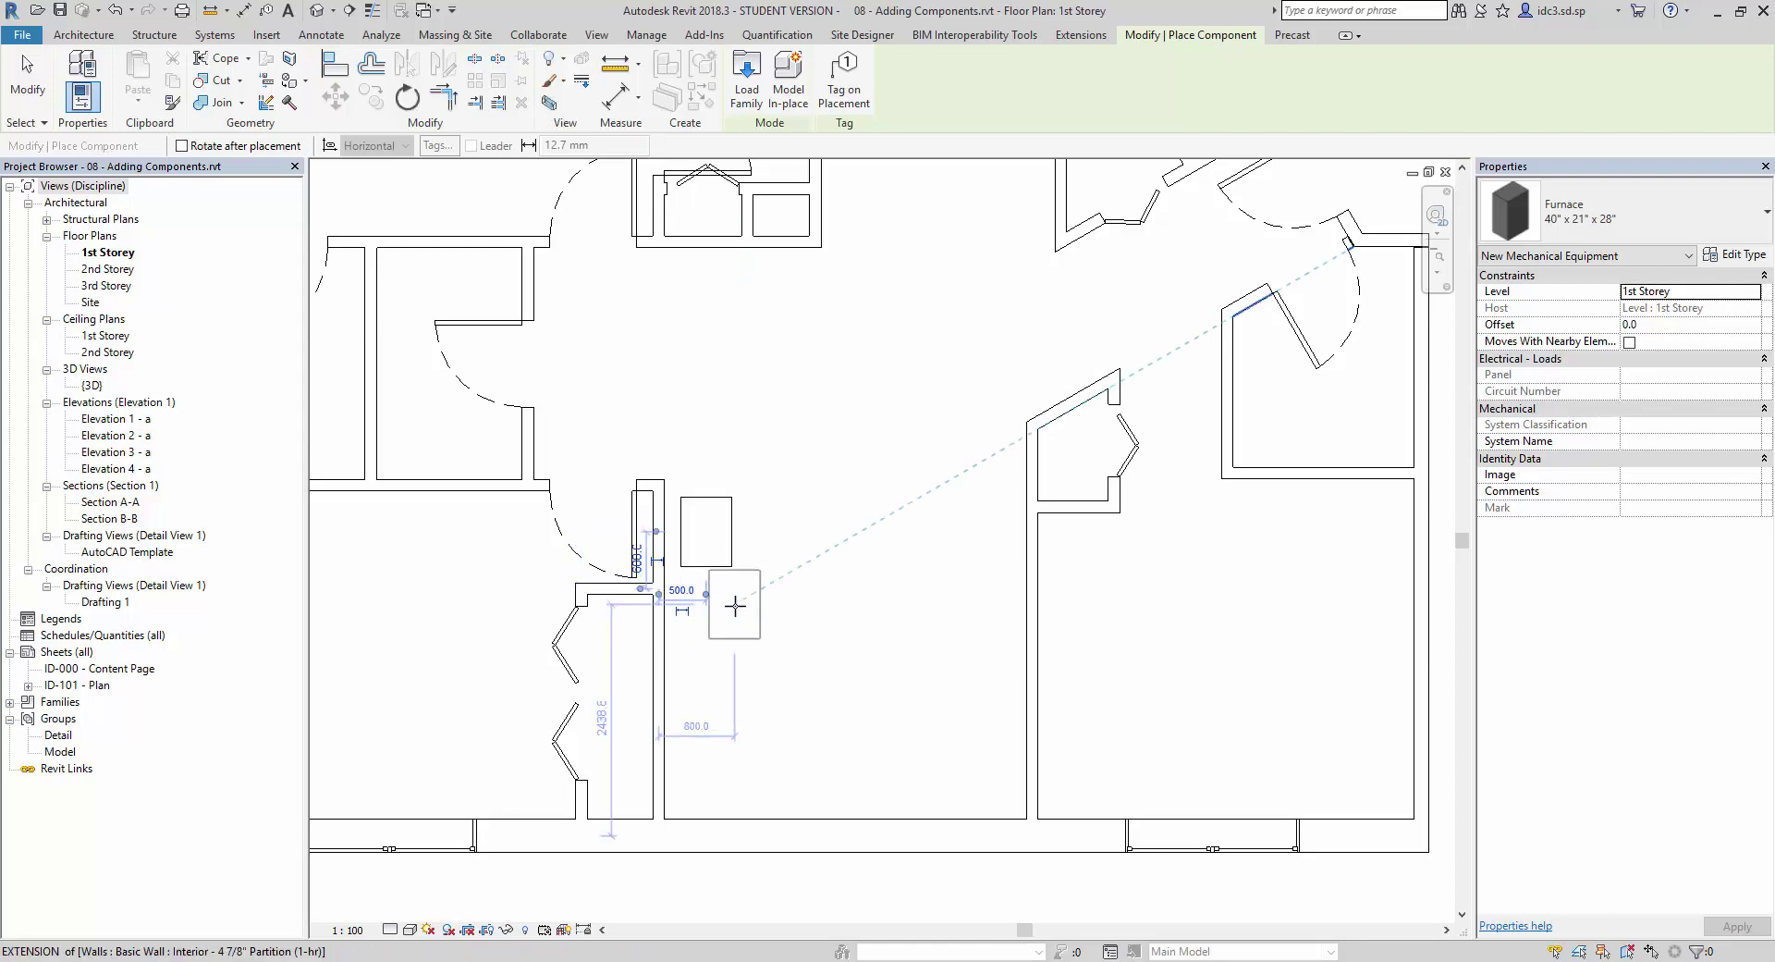
key("Escape")
key("Escape")
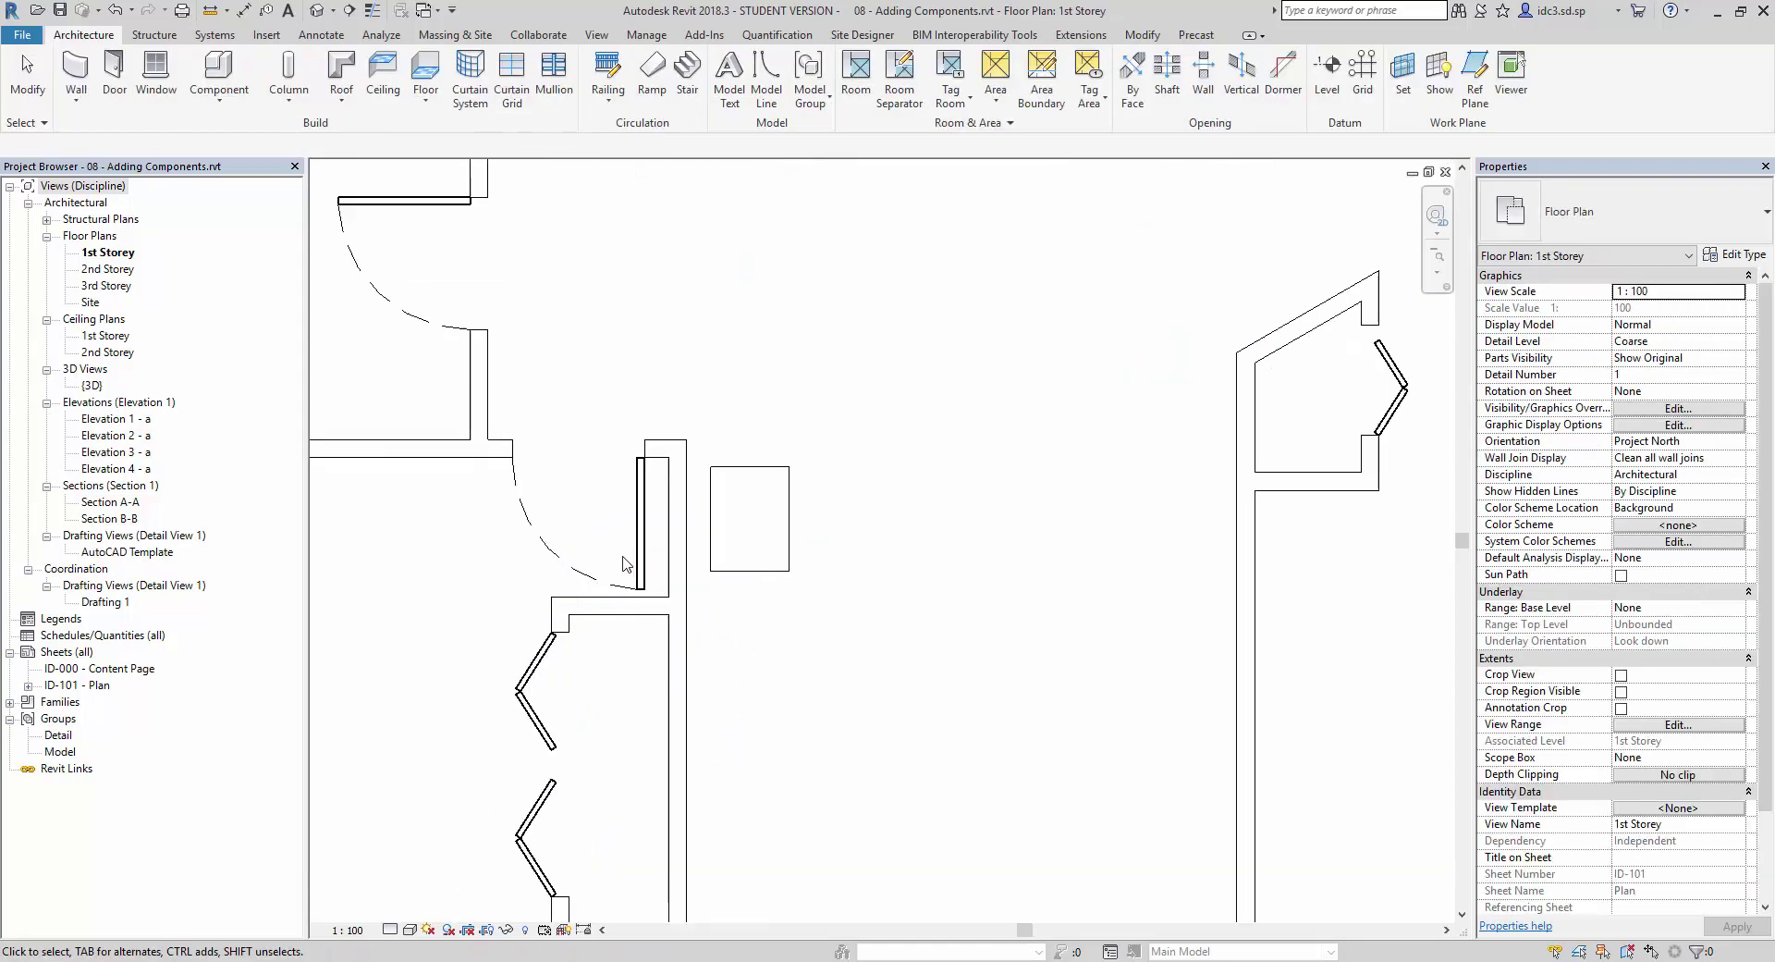
Step: Move the furnace by its corner so it snaps against the wall
scroll(638, 546, "up", 2)
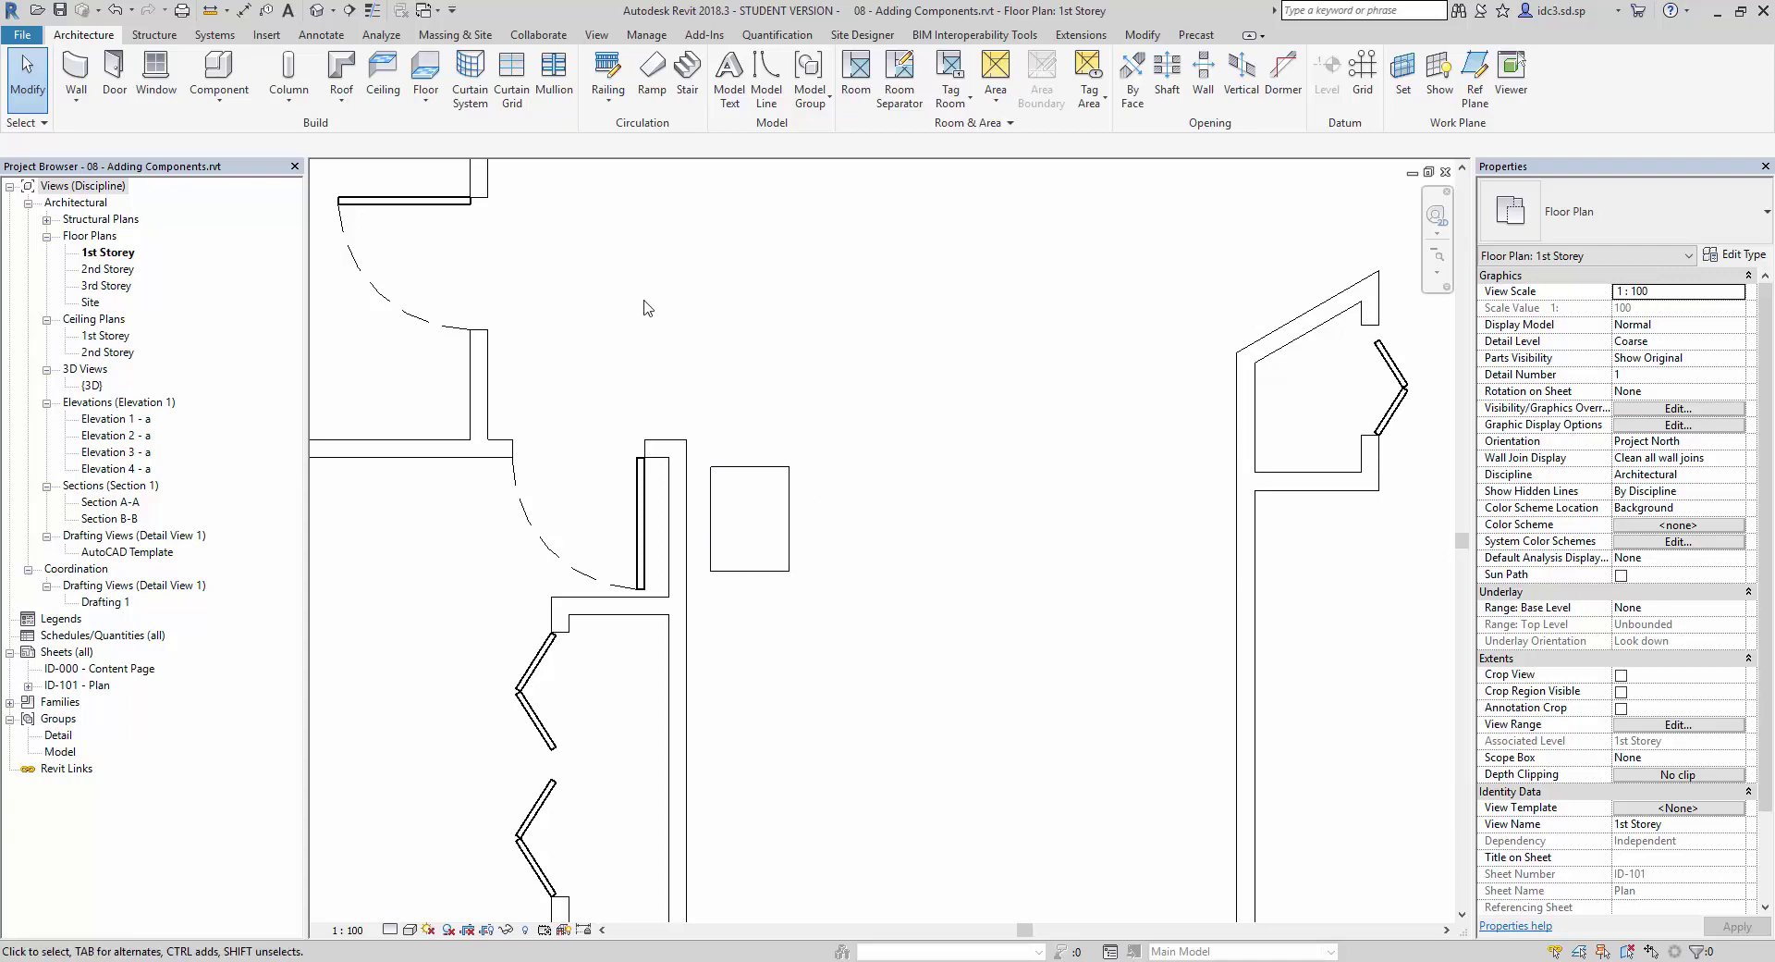
left_click(1142, 35)
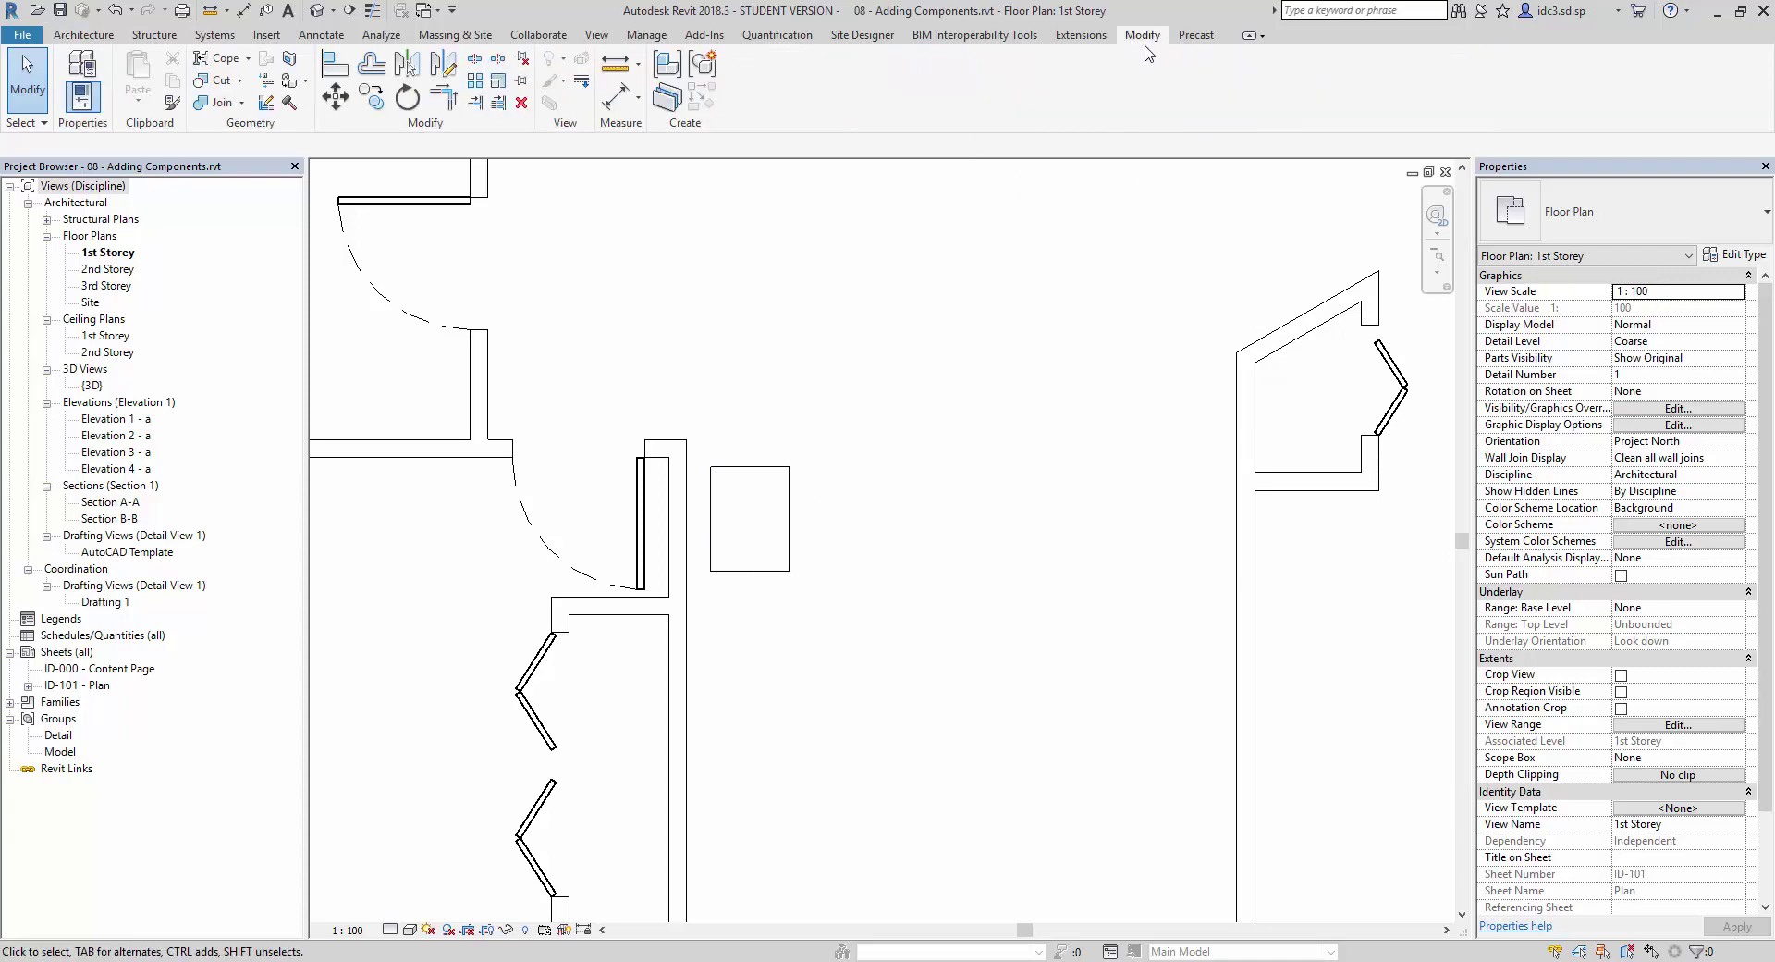
left_click(336, 98)
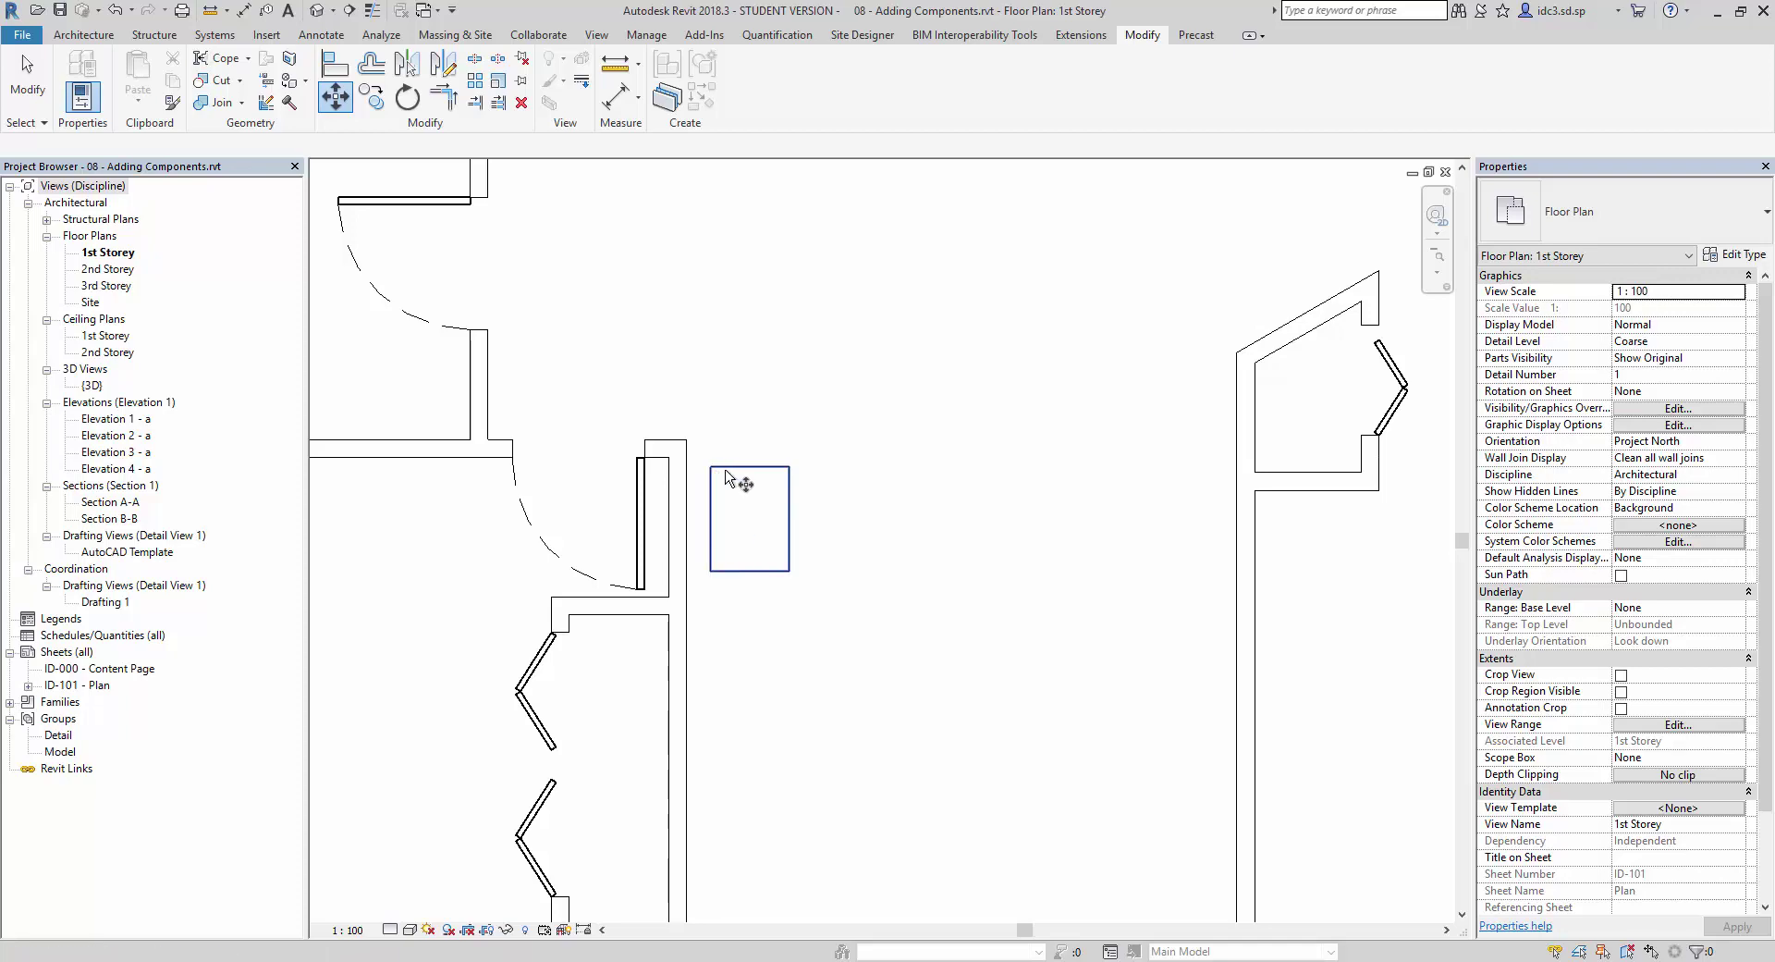
left_click(656, 404)
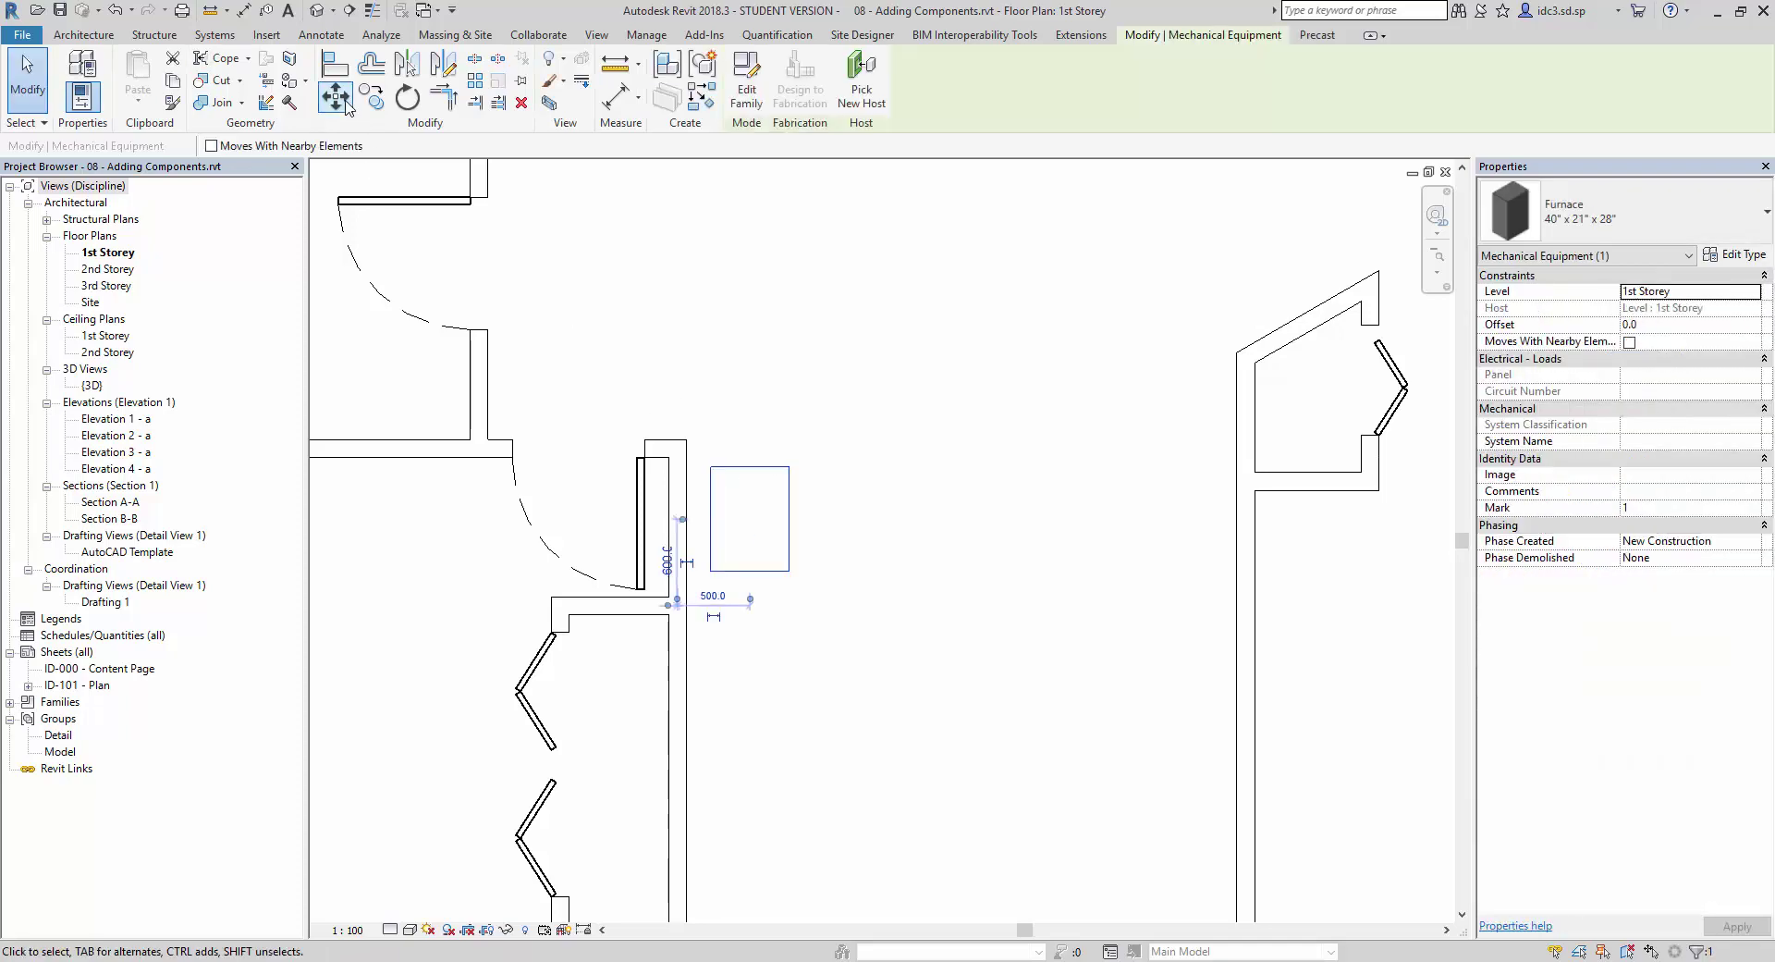
key("m")
key("v")
left_click(715, 467)
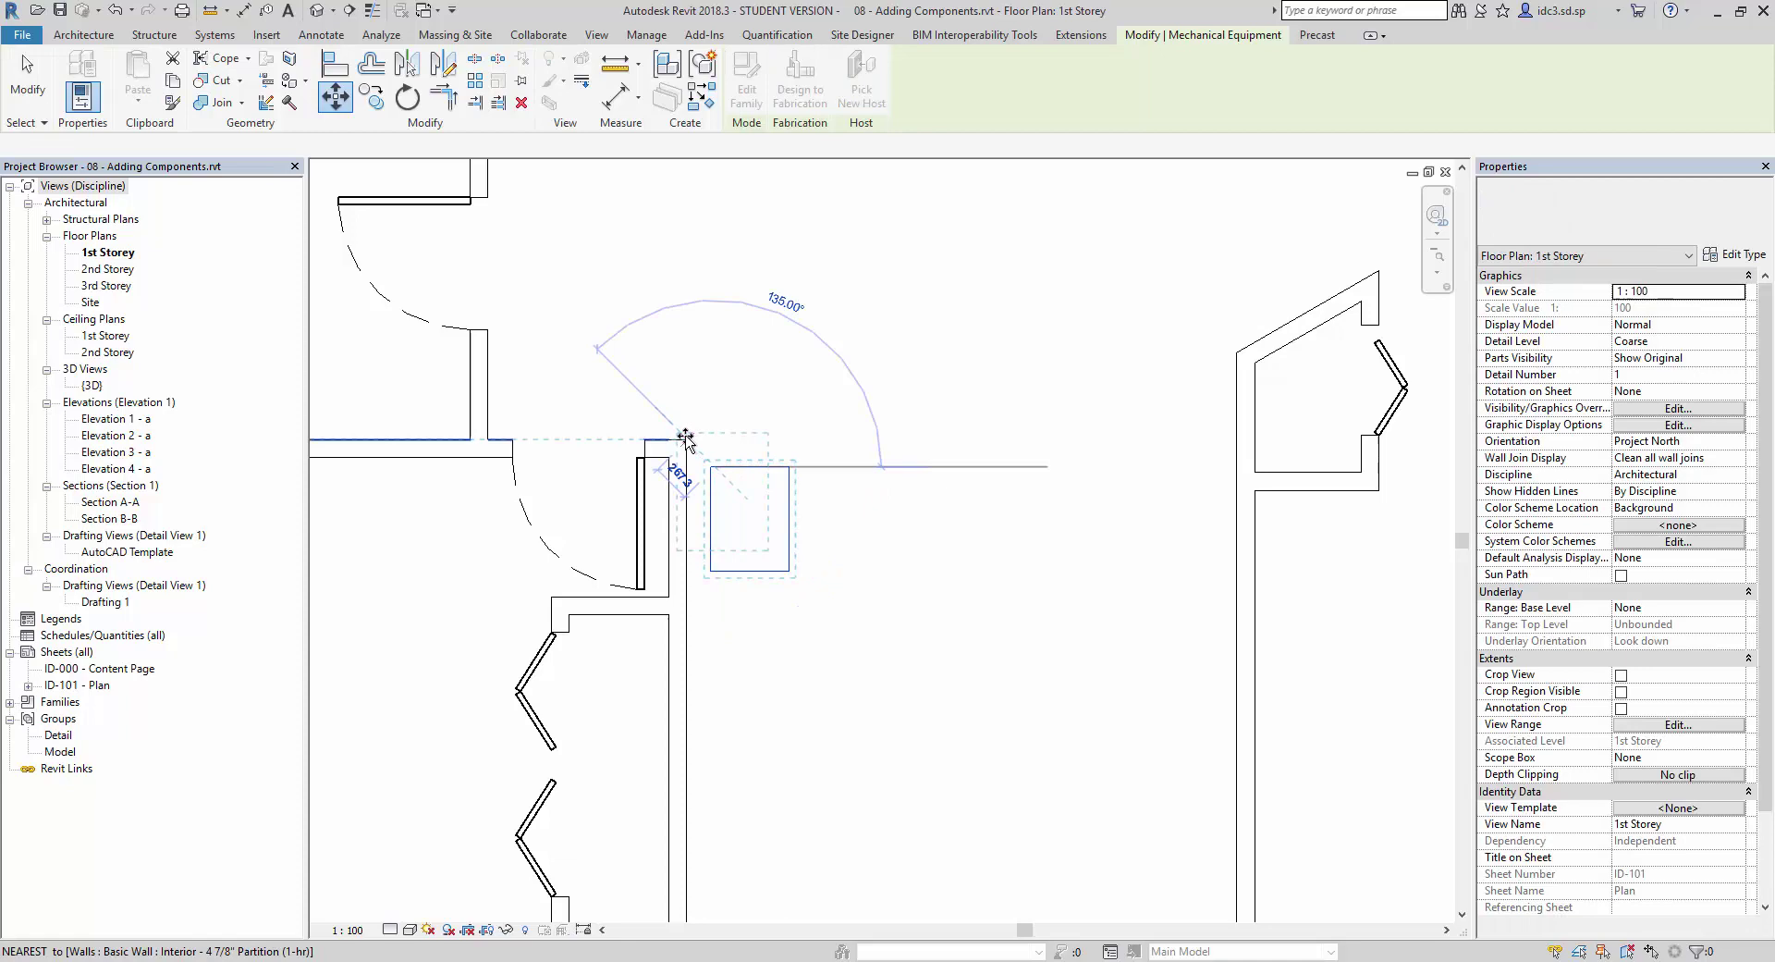
scroll(699, 455, "up", 5)
scroll(702, 465, "up", 3)
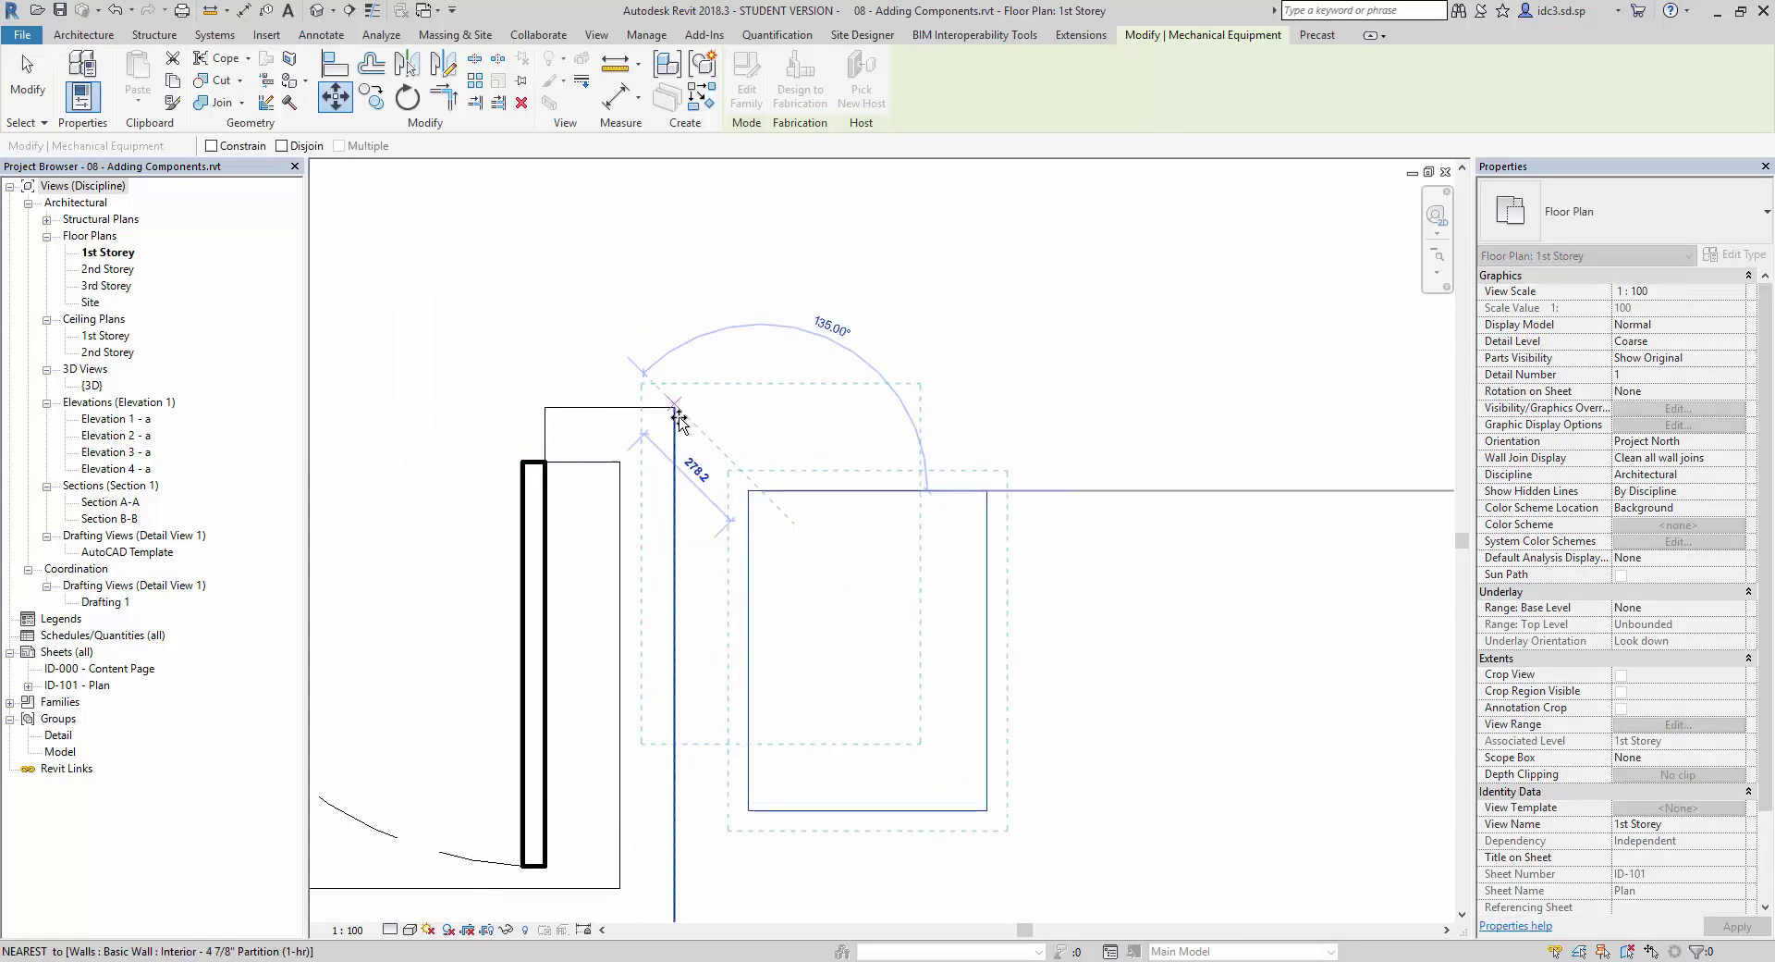
left_click(678, 418)
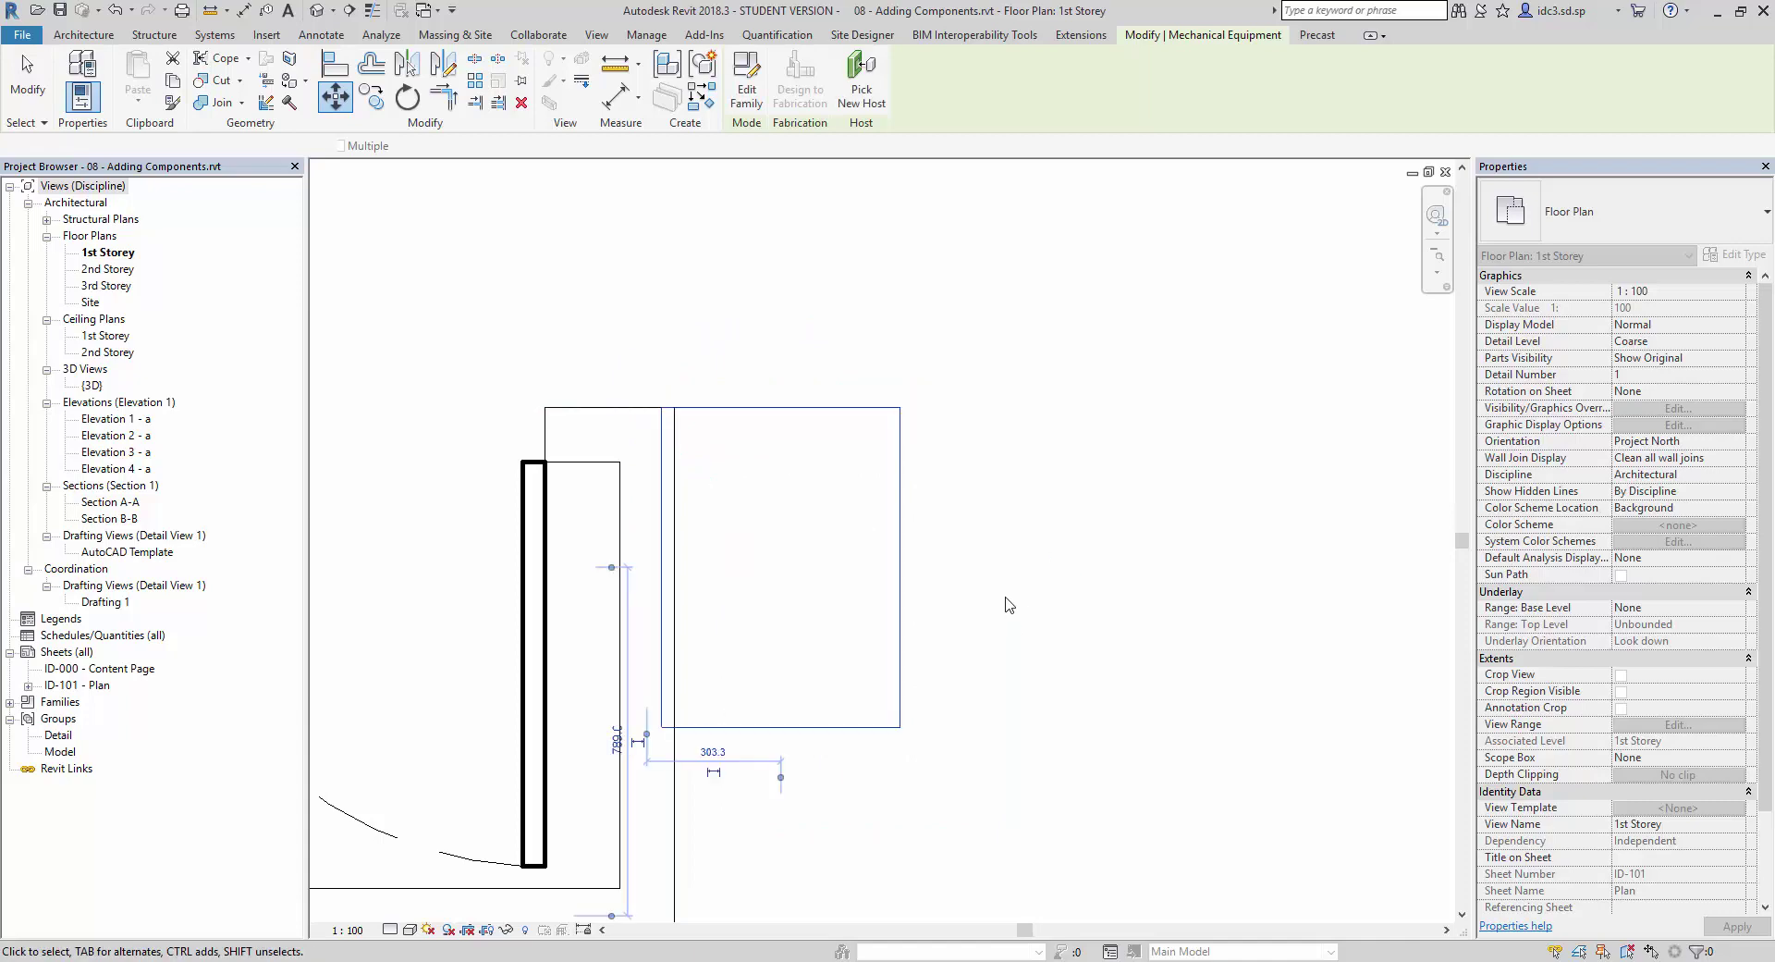
key("Escape")
key("Escape")
Step: Reselect the furnace, nudge it right, and begin another move from its corner
scroll(920, 661, "up", 2)
scroll(920, 626, "down", 2)
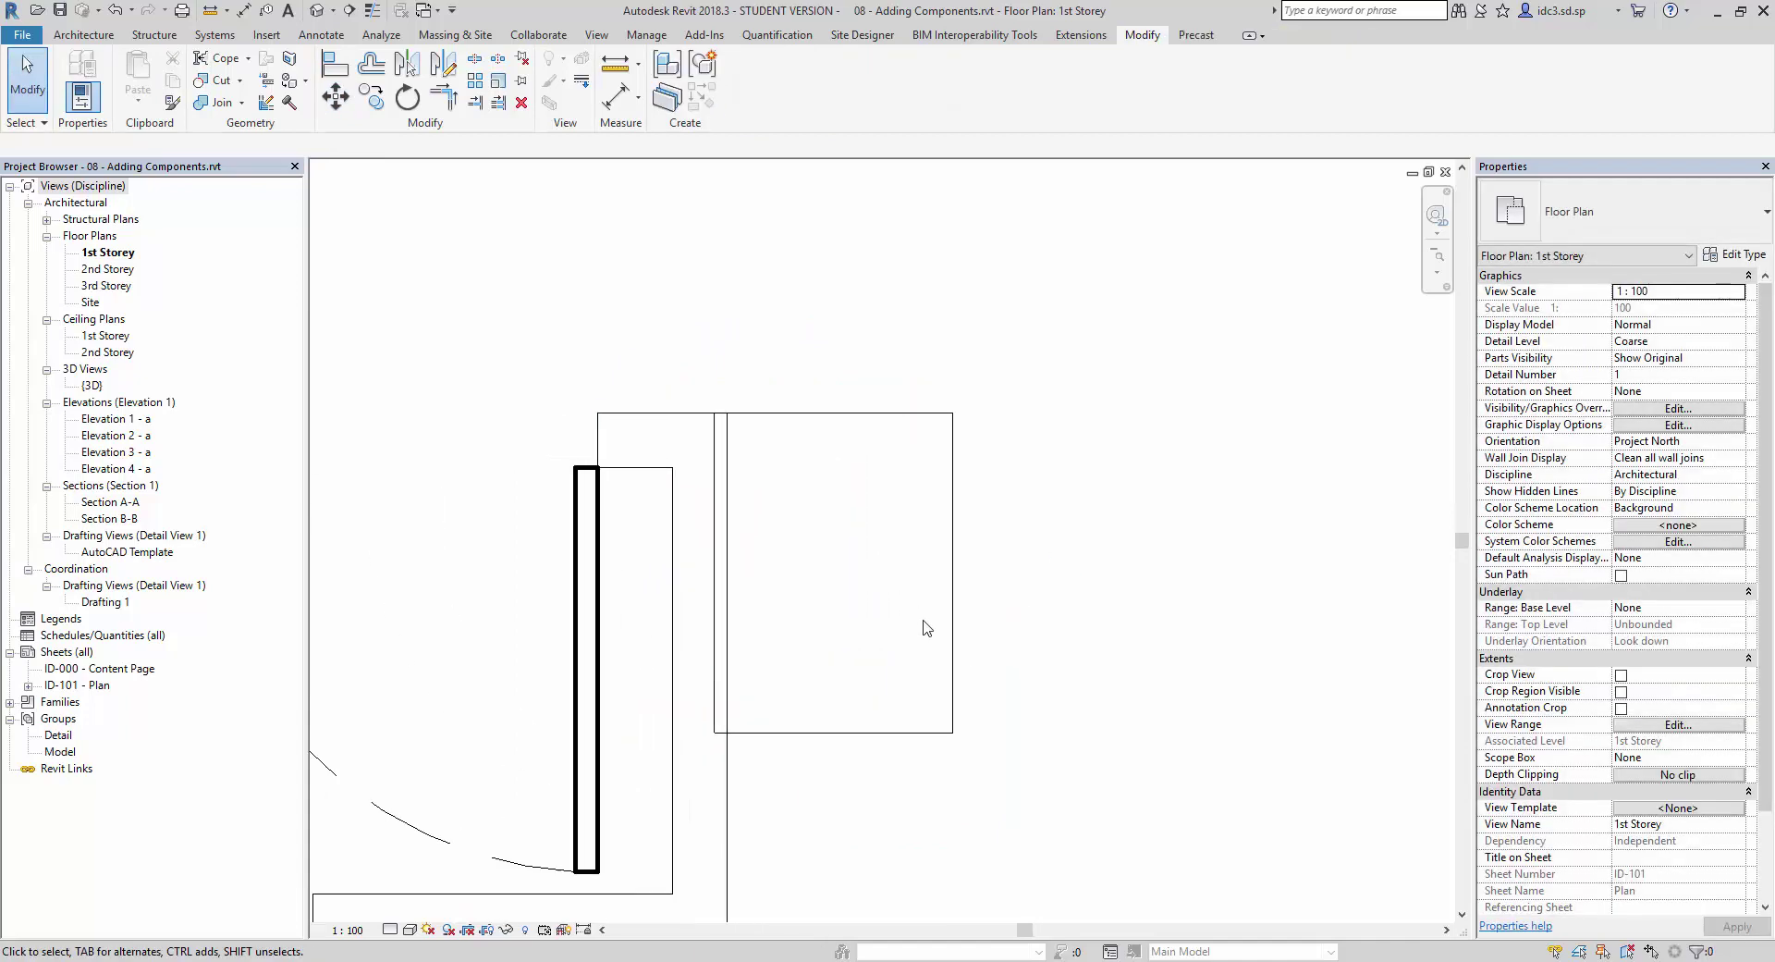
left_click(952, 590)
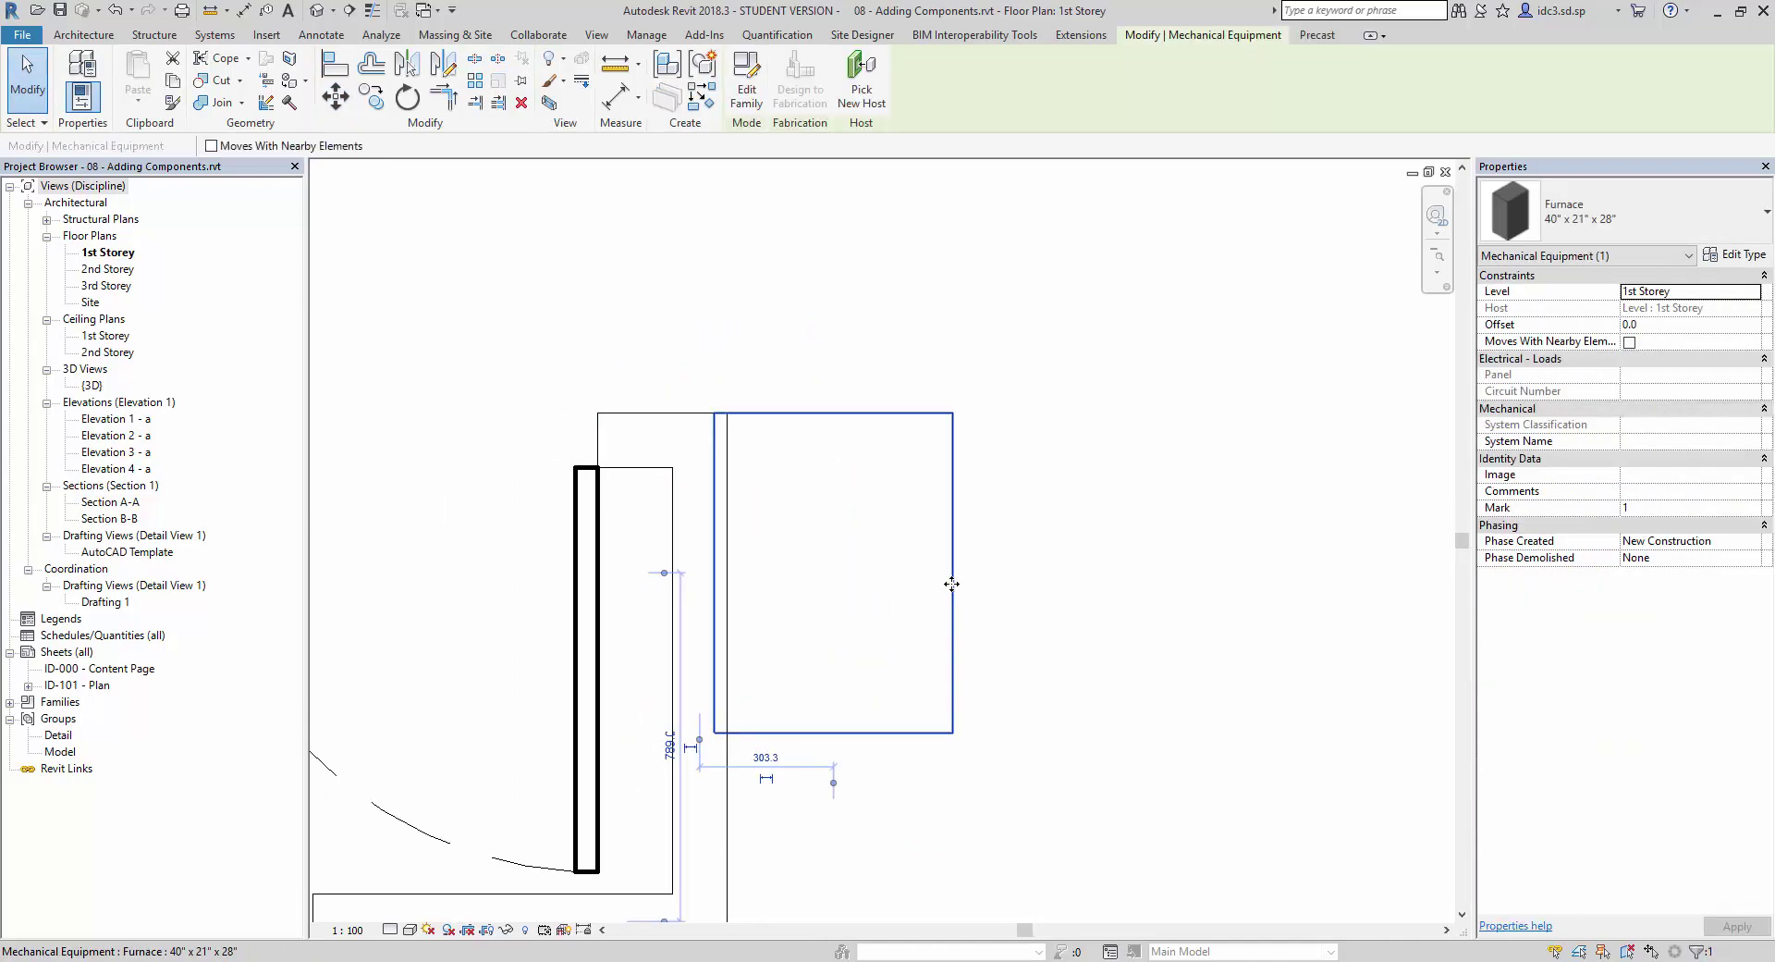
left_click_drag(952, 590, 1078, 572)
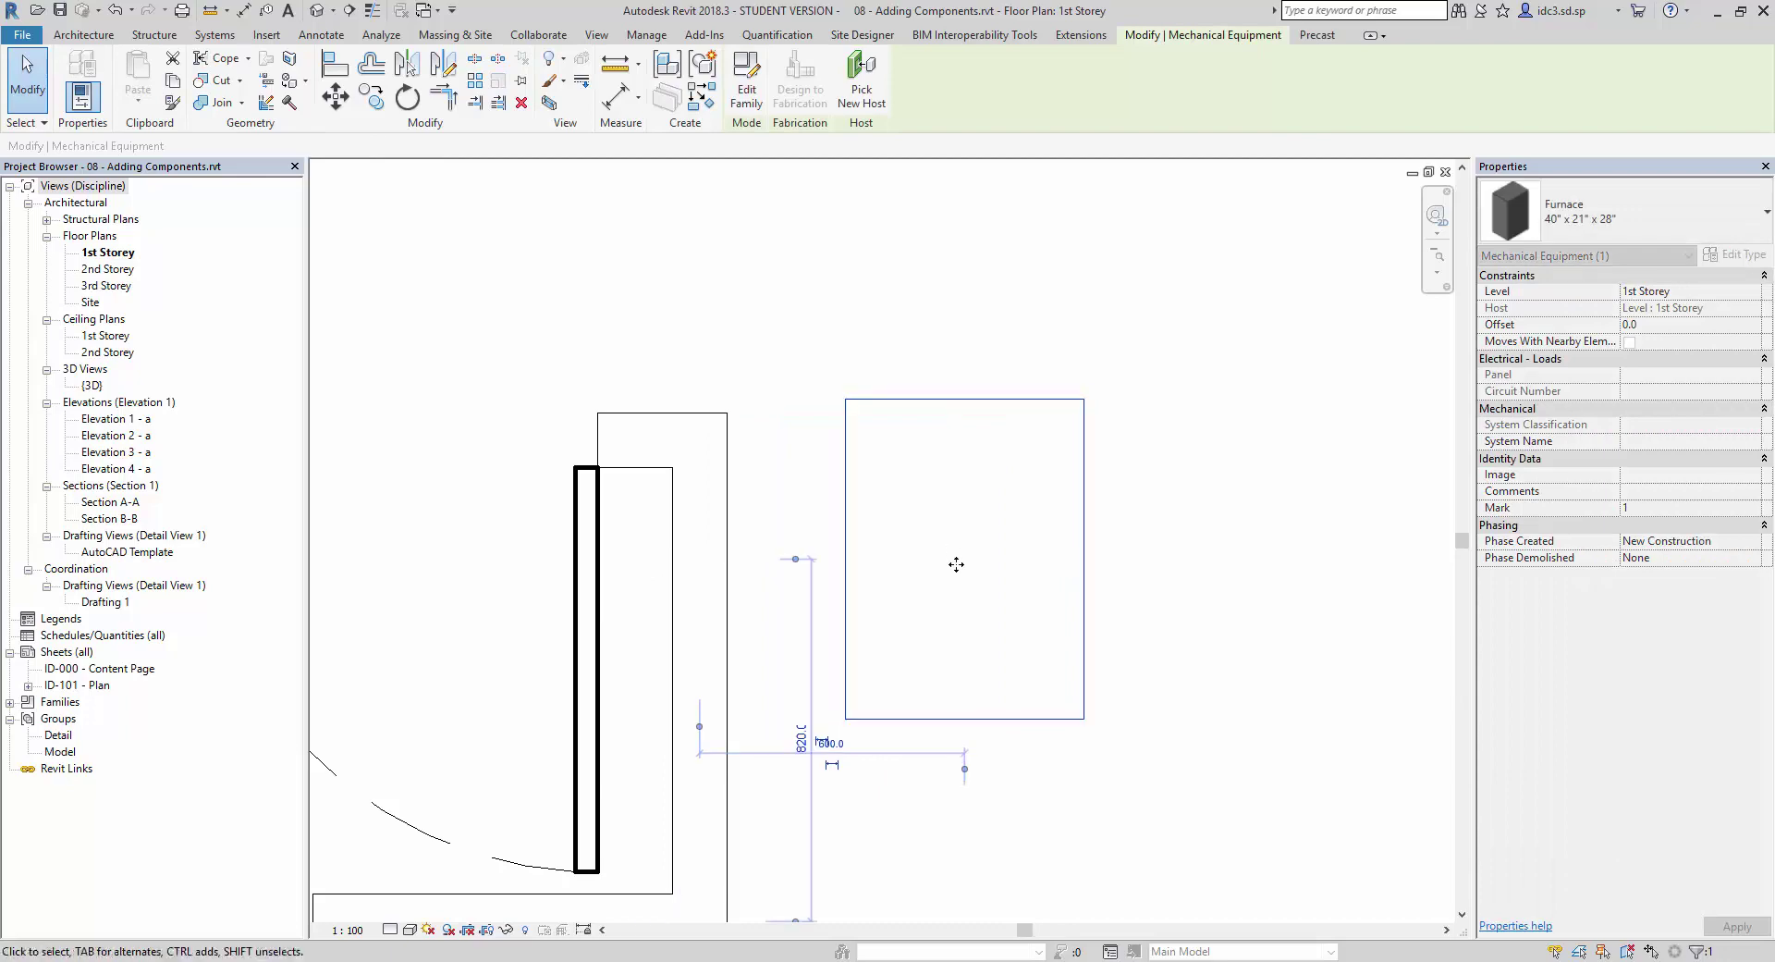
left_click(336, 100)
left_click(846, 399)
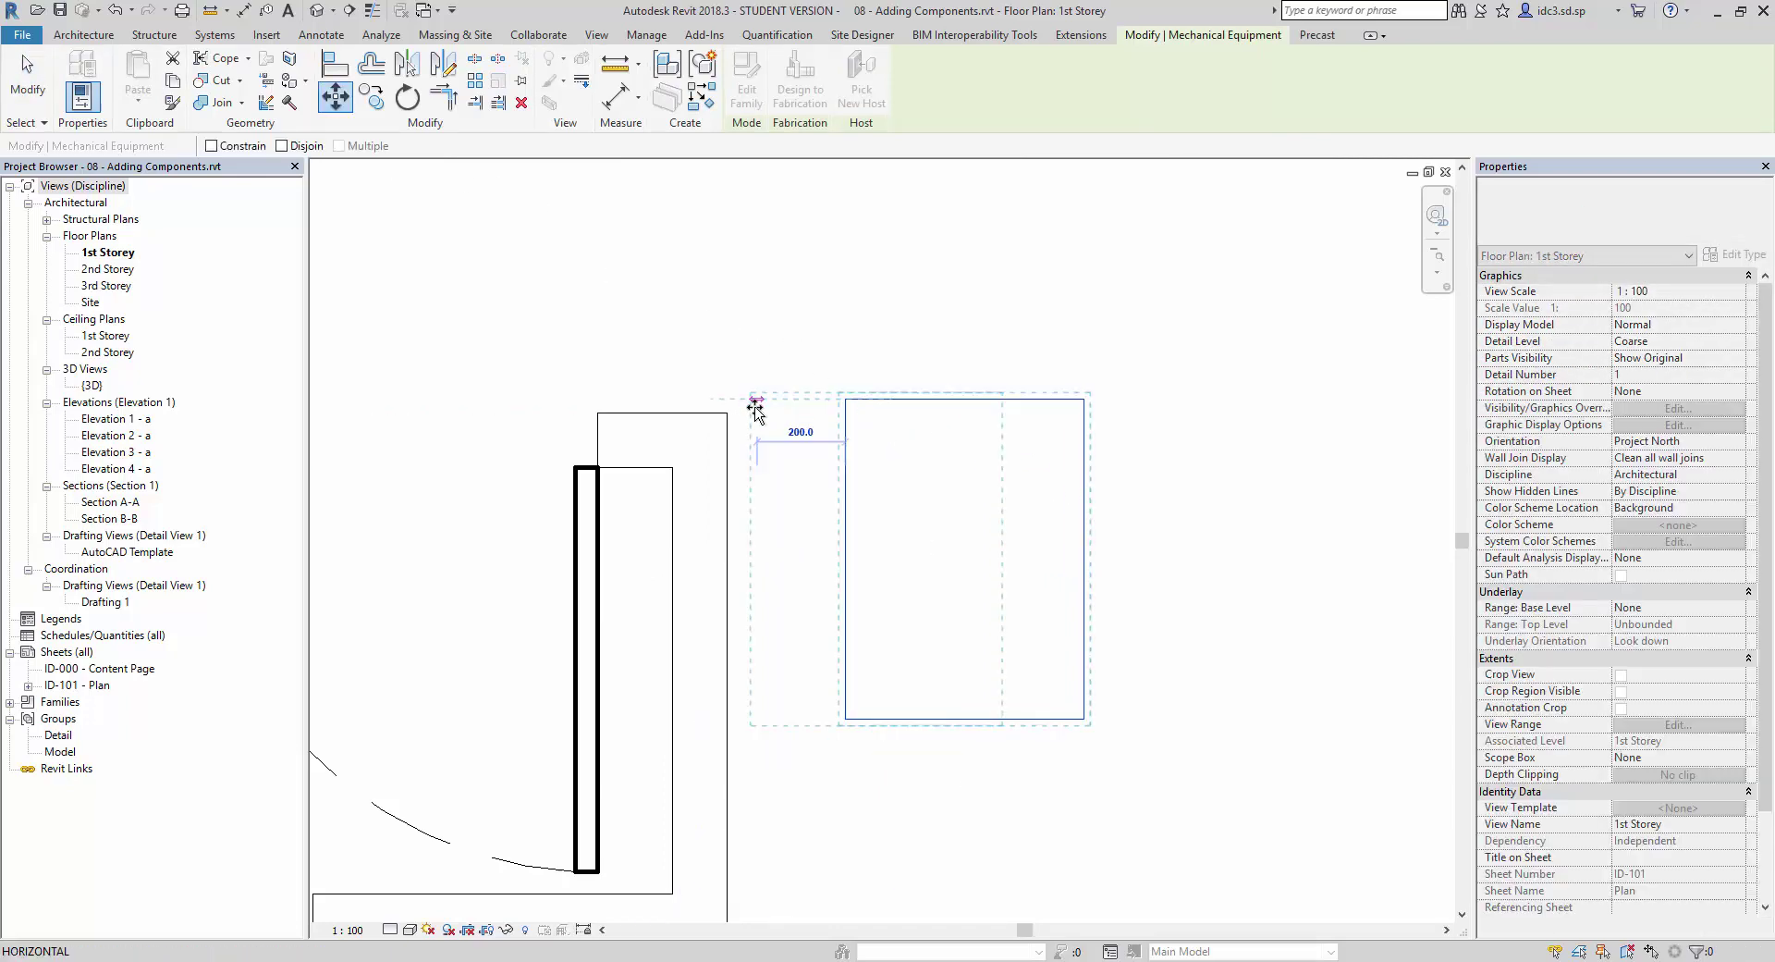
left_click(885, 535)
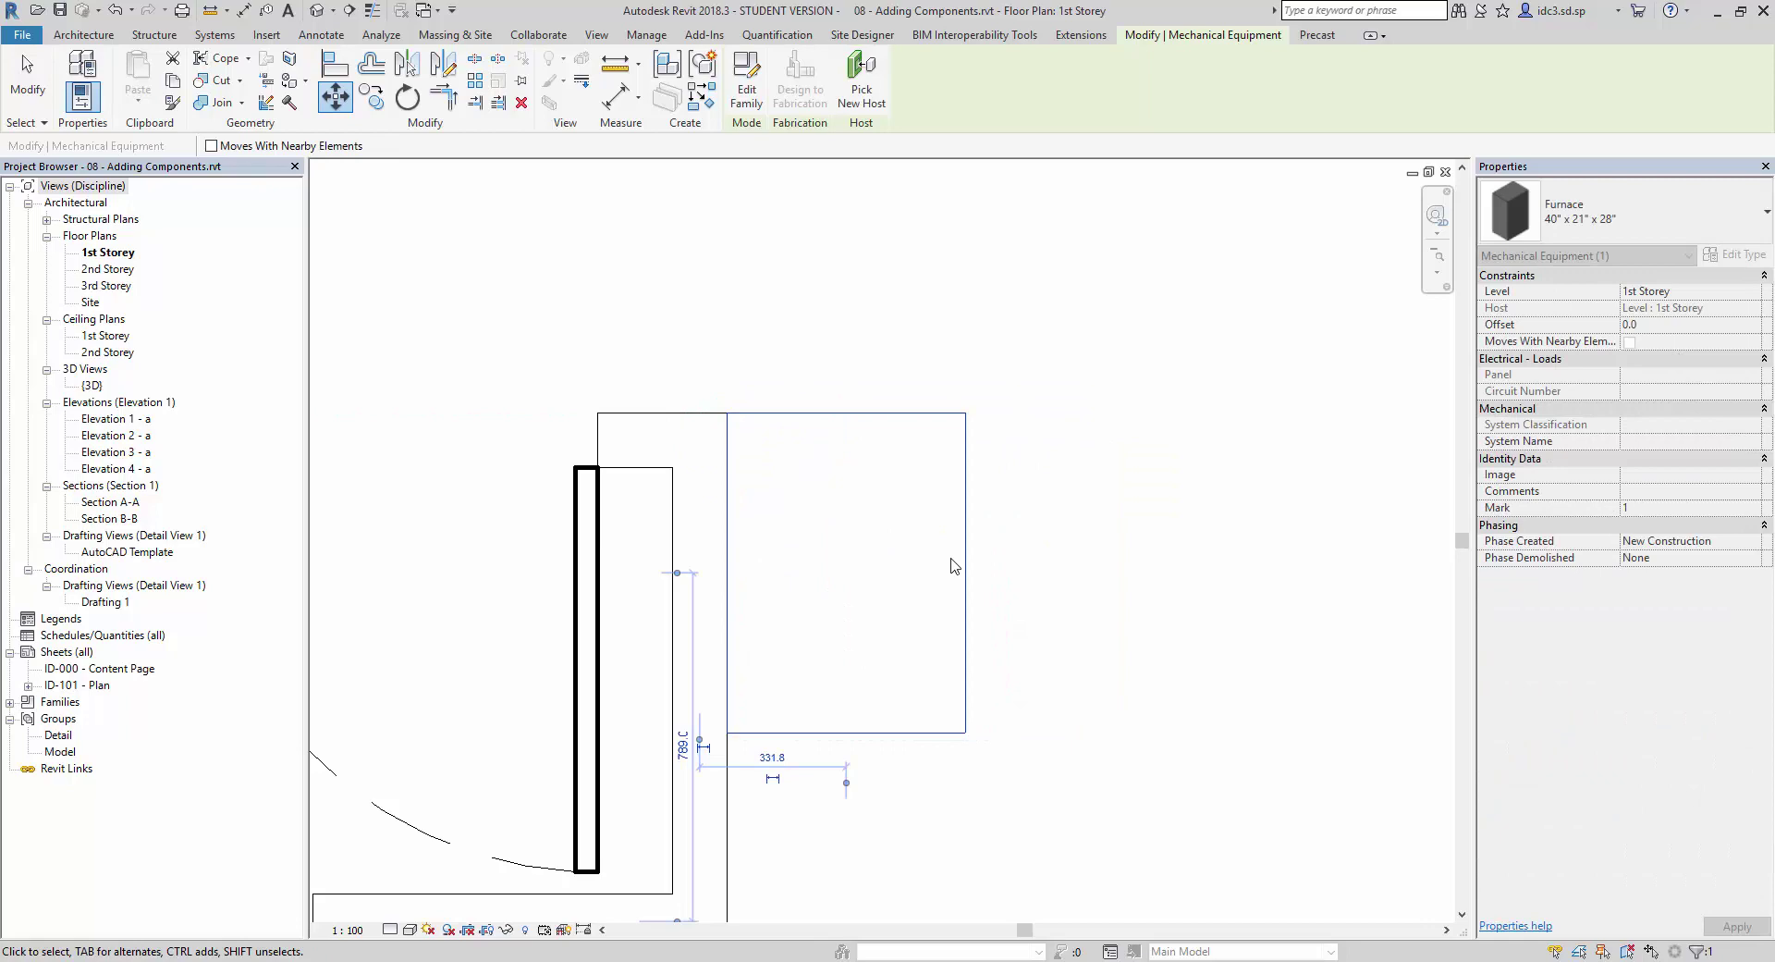
scroll(983, 674, "down", 3)
key("Escape")
scroll(957, 669, "down", 3)
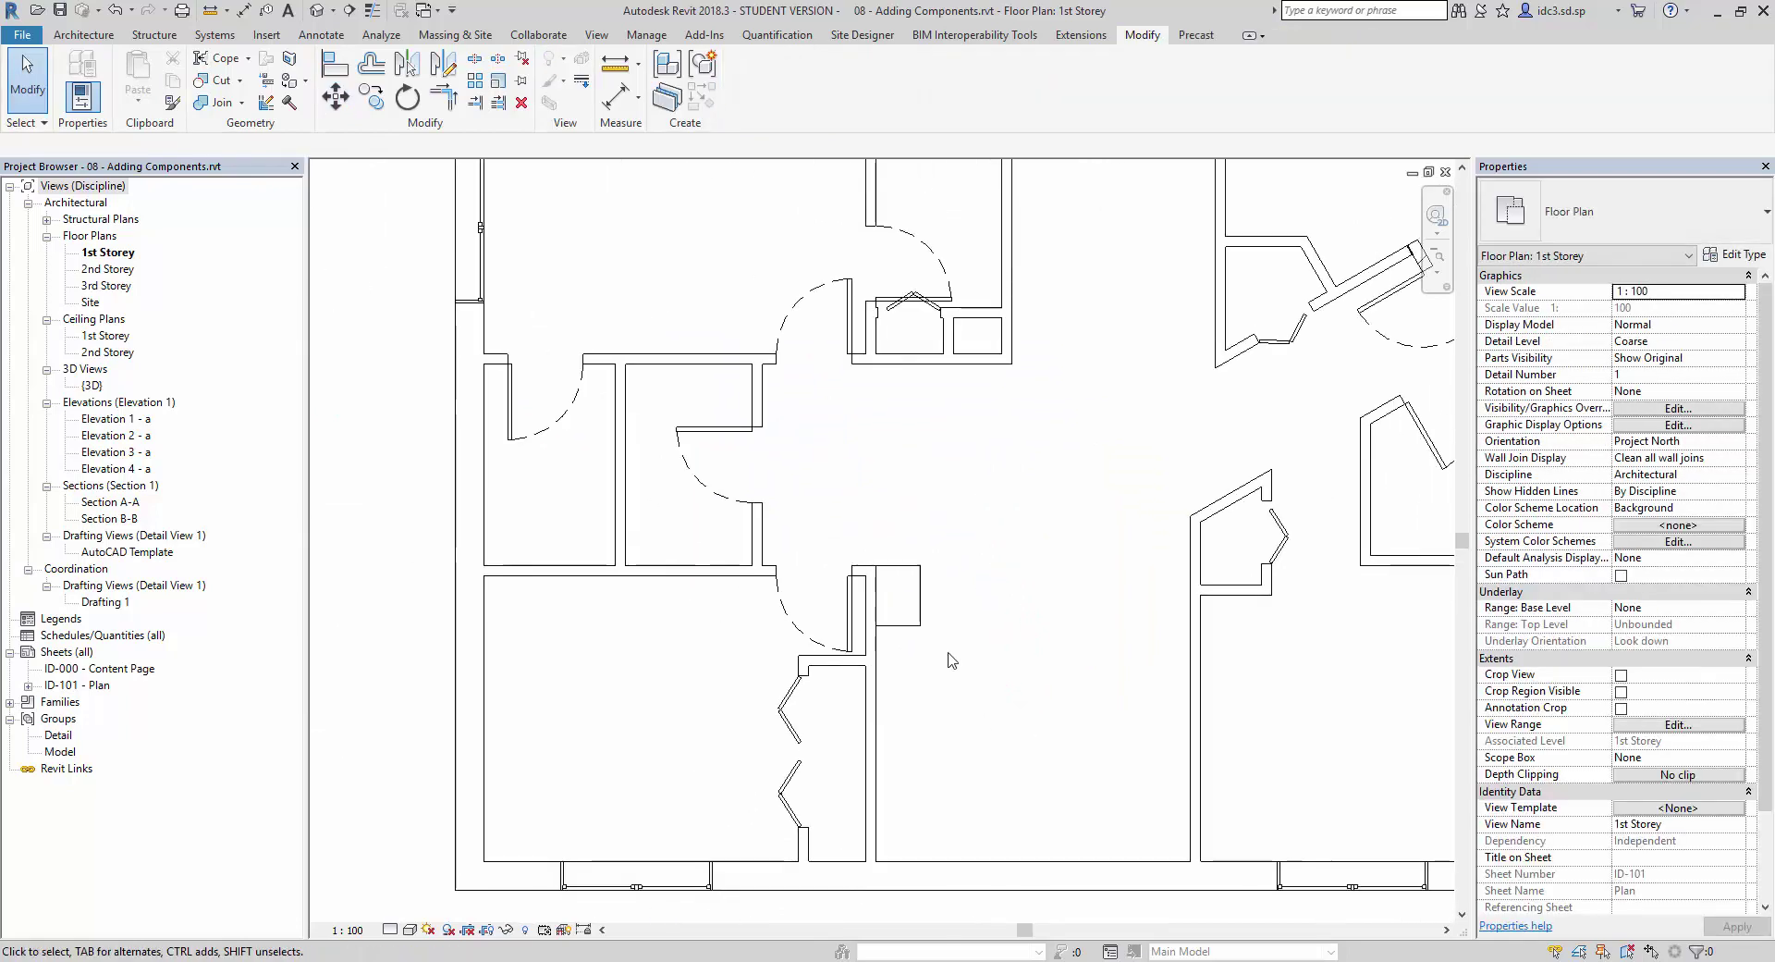
scroll(951, 682, "down", 1)
scroll(904, 686, "up", 3)
scroll(904, 686, "up", 2)
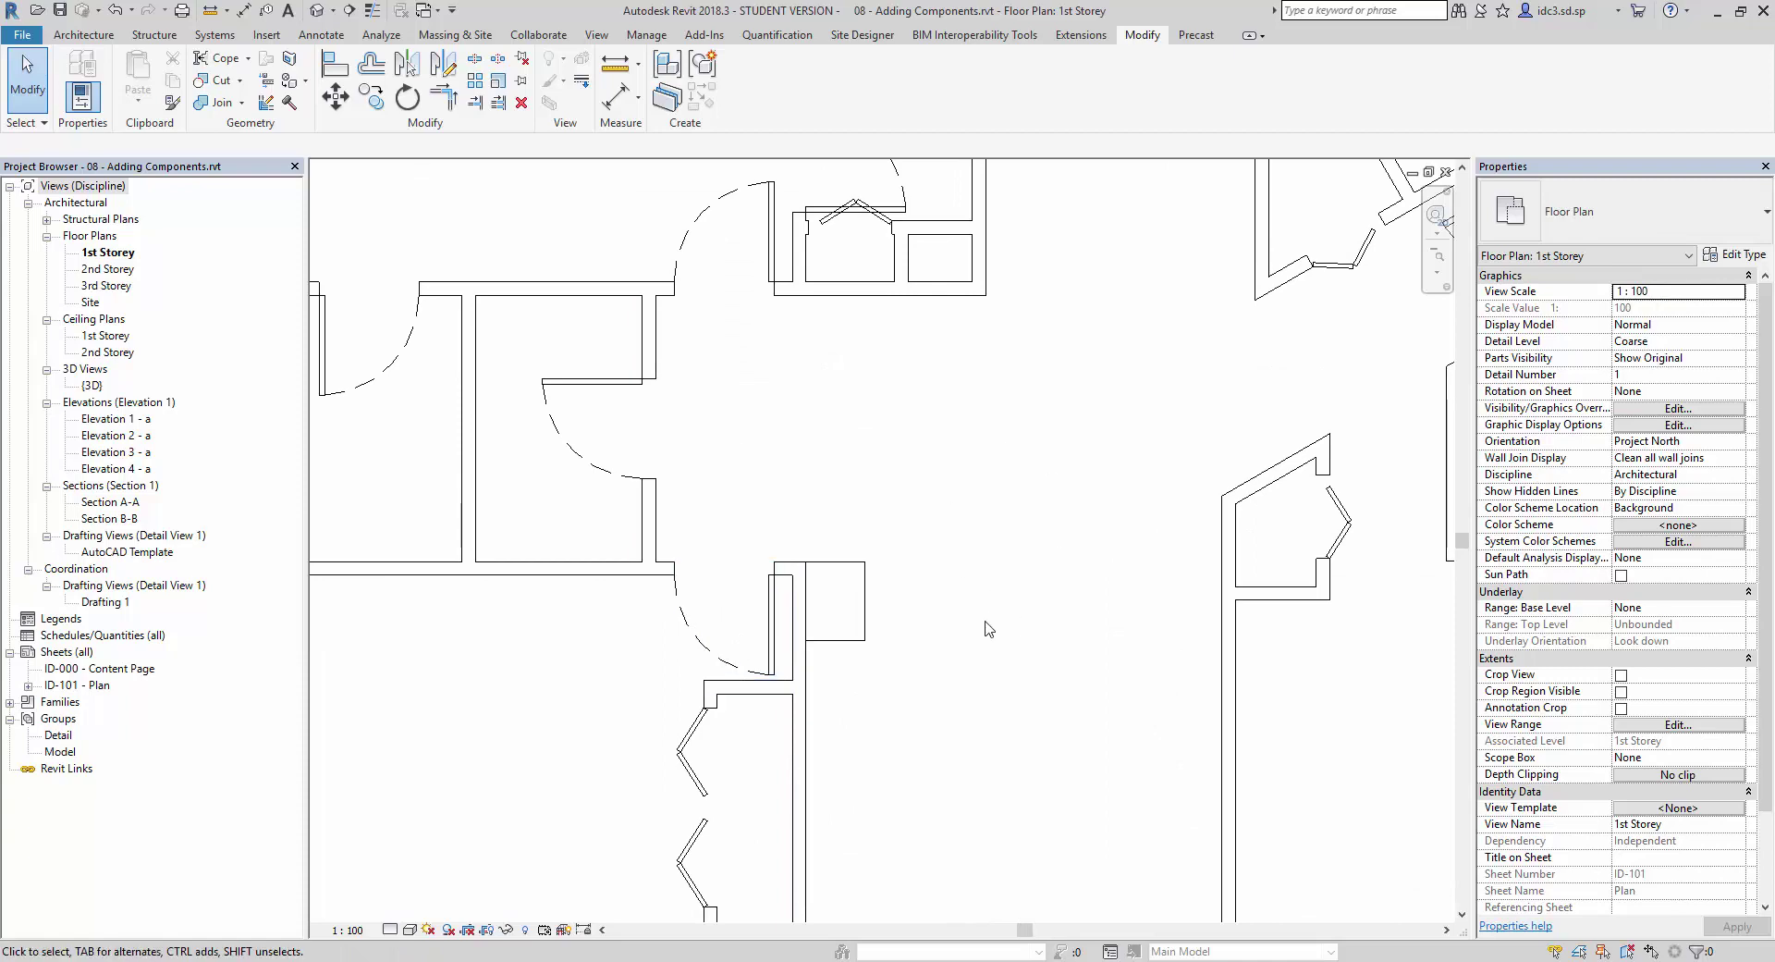
scroll(1044, 568, "down", 2)
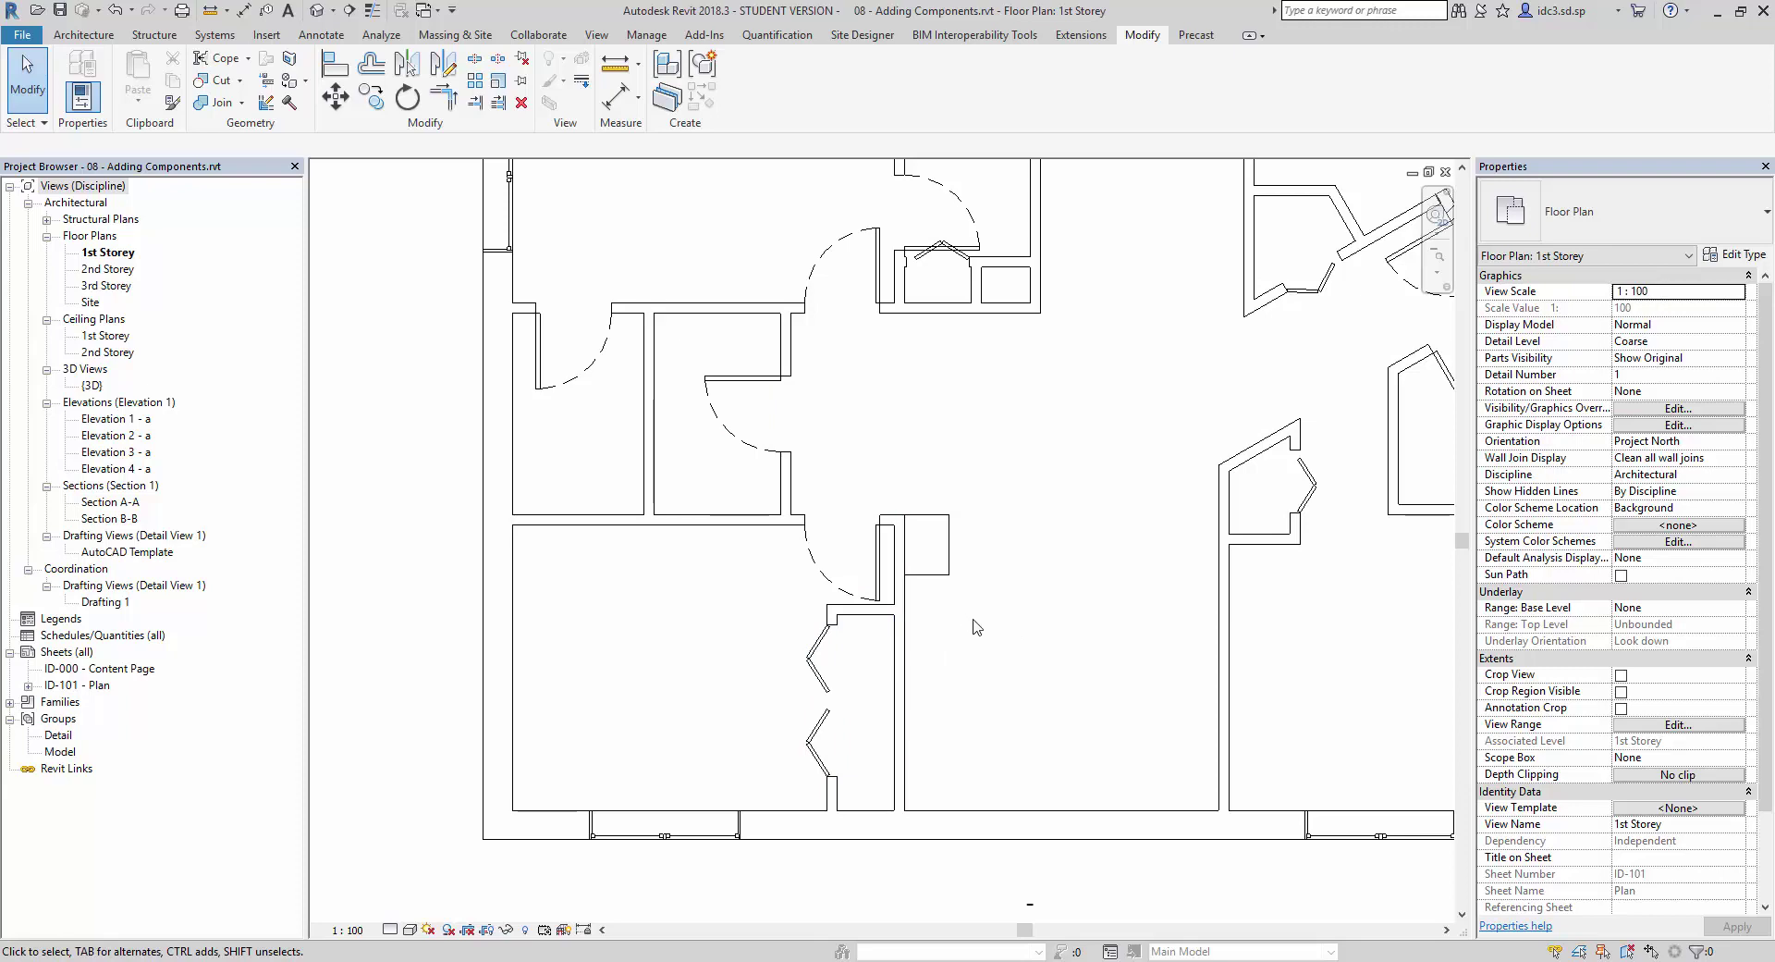
left_click(936, 583)
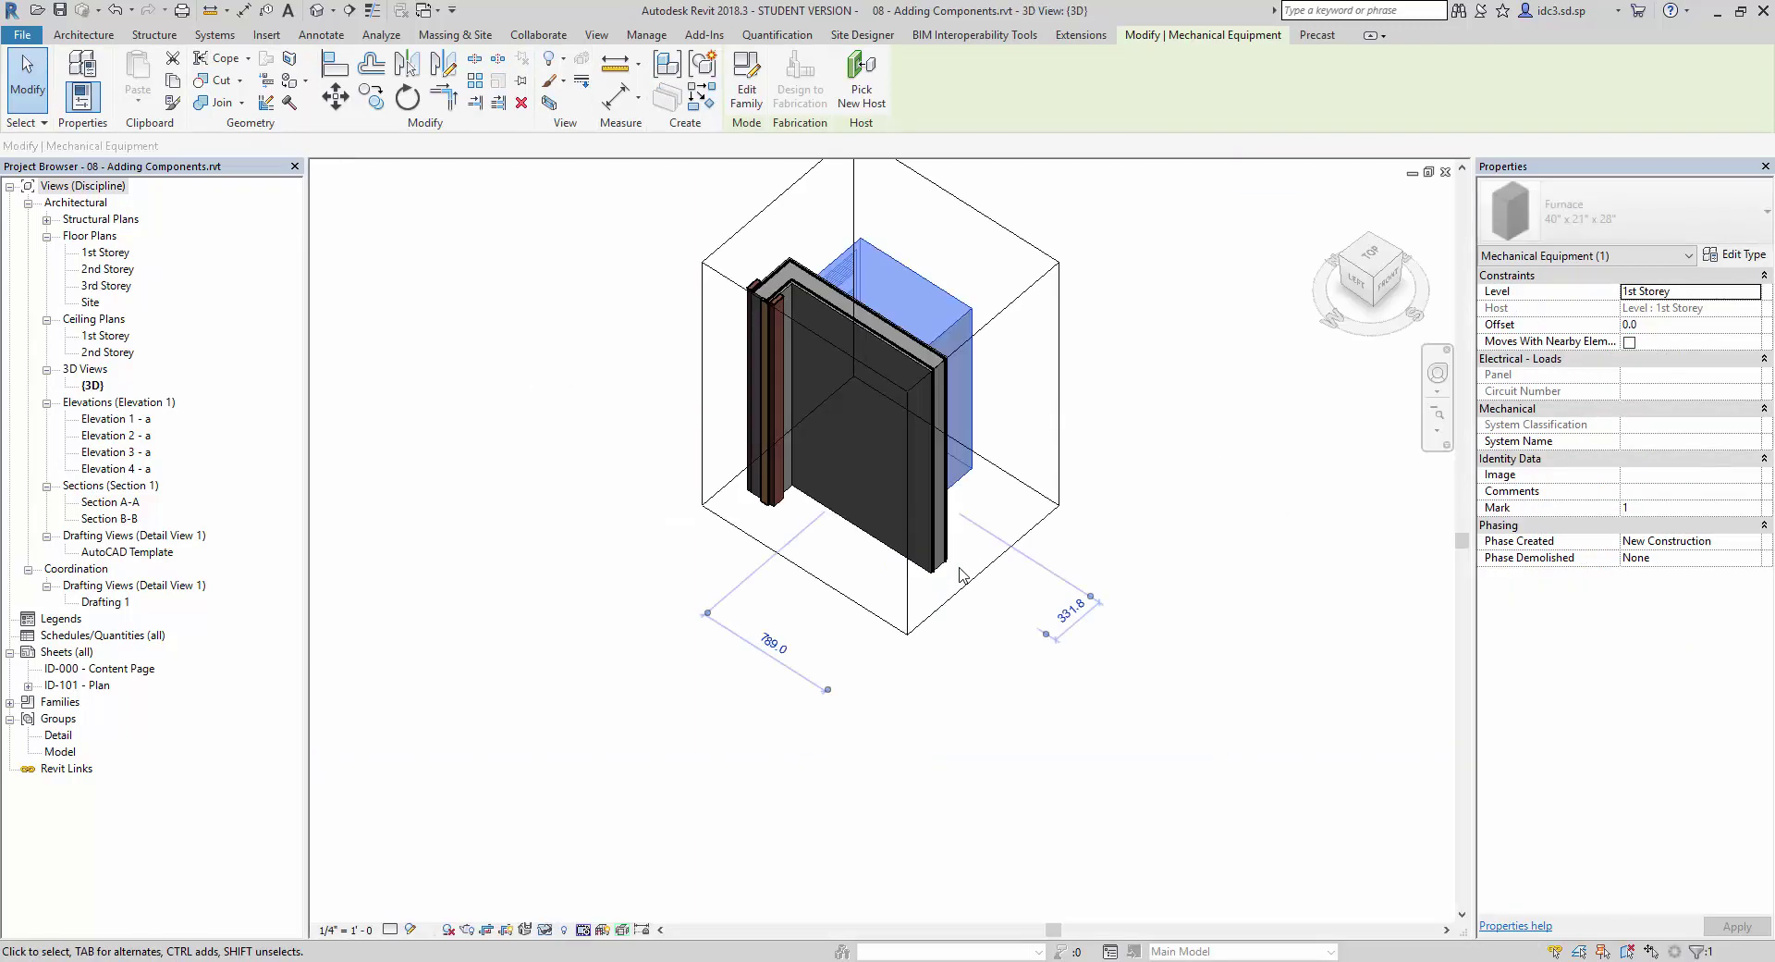
Step: Orbit and pan the section-boxed 3D view to see the furnace's louvred front against the closet wall
middle_click_drag(1025, 577, 915, 553, "shift")
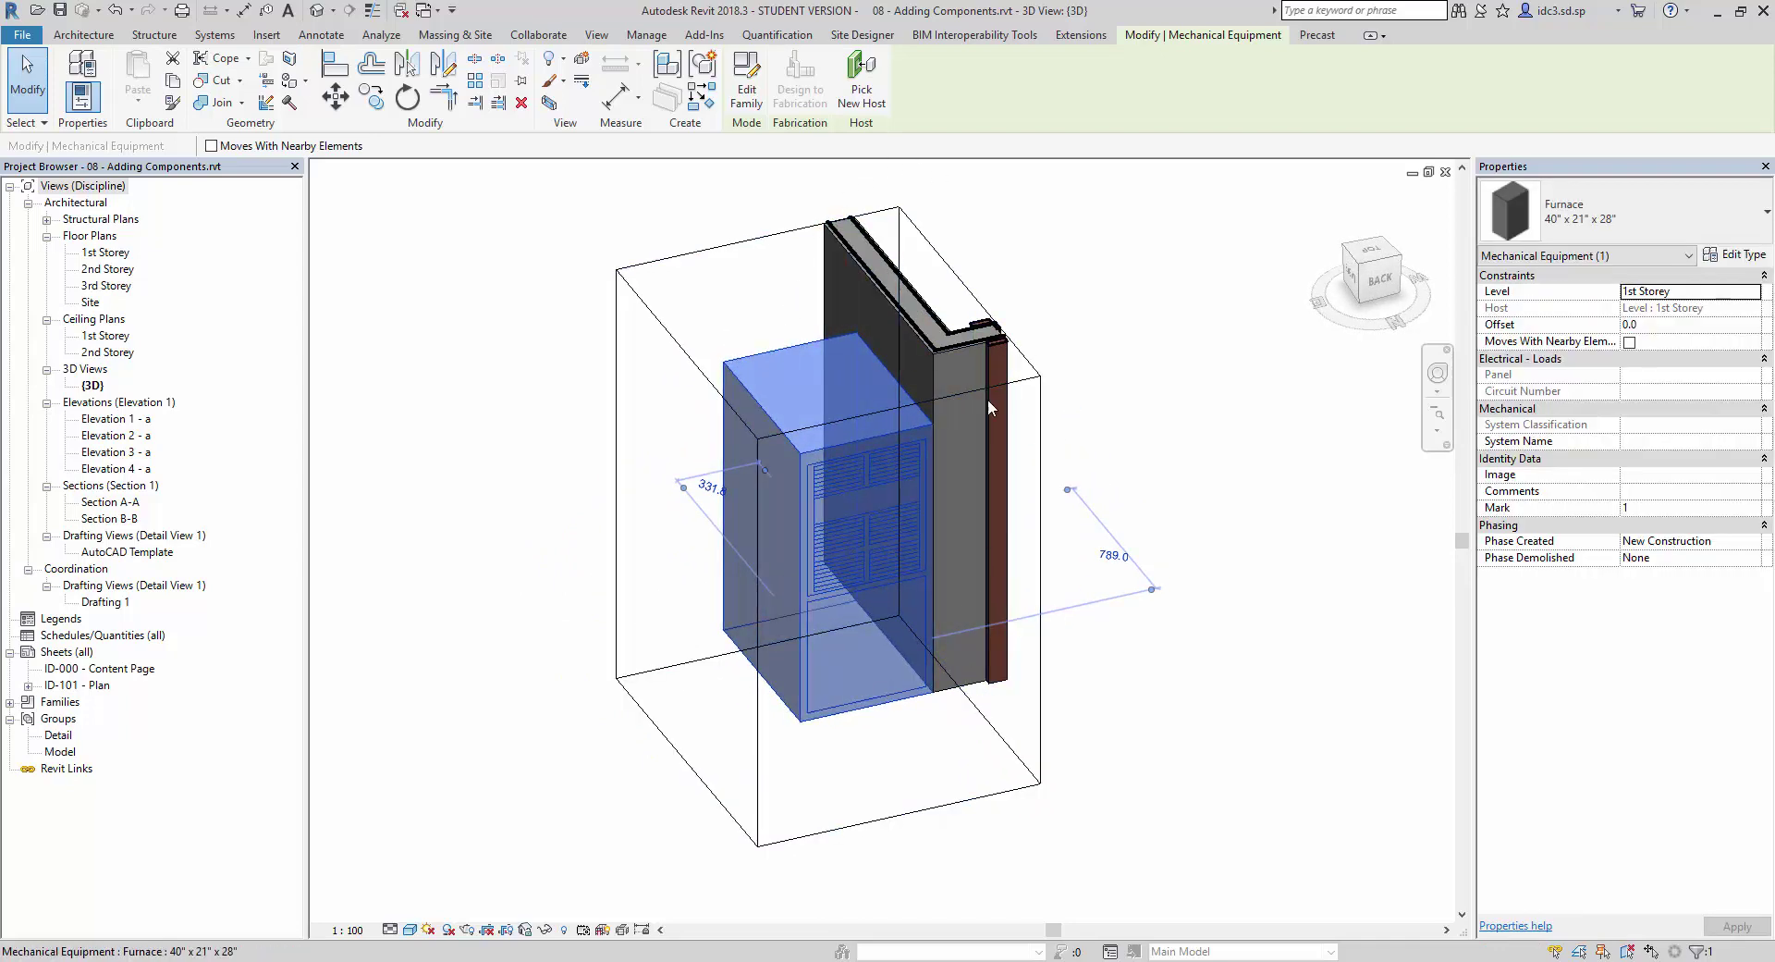
left_click(1116, 347)
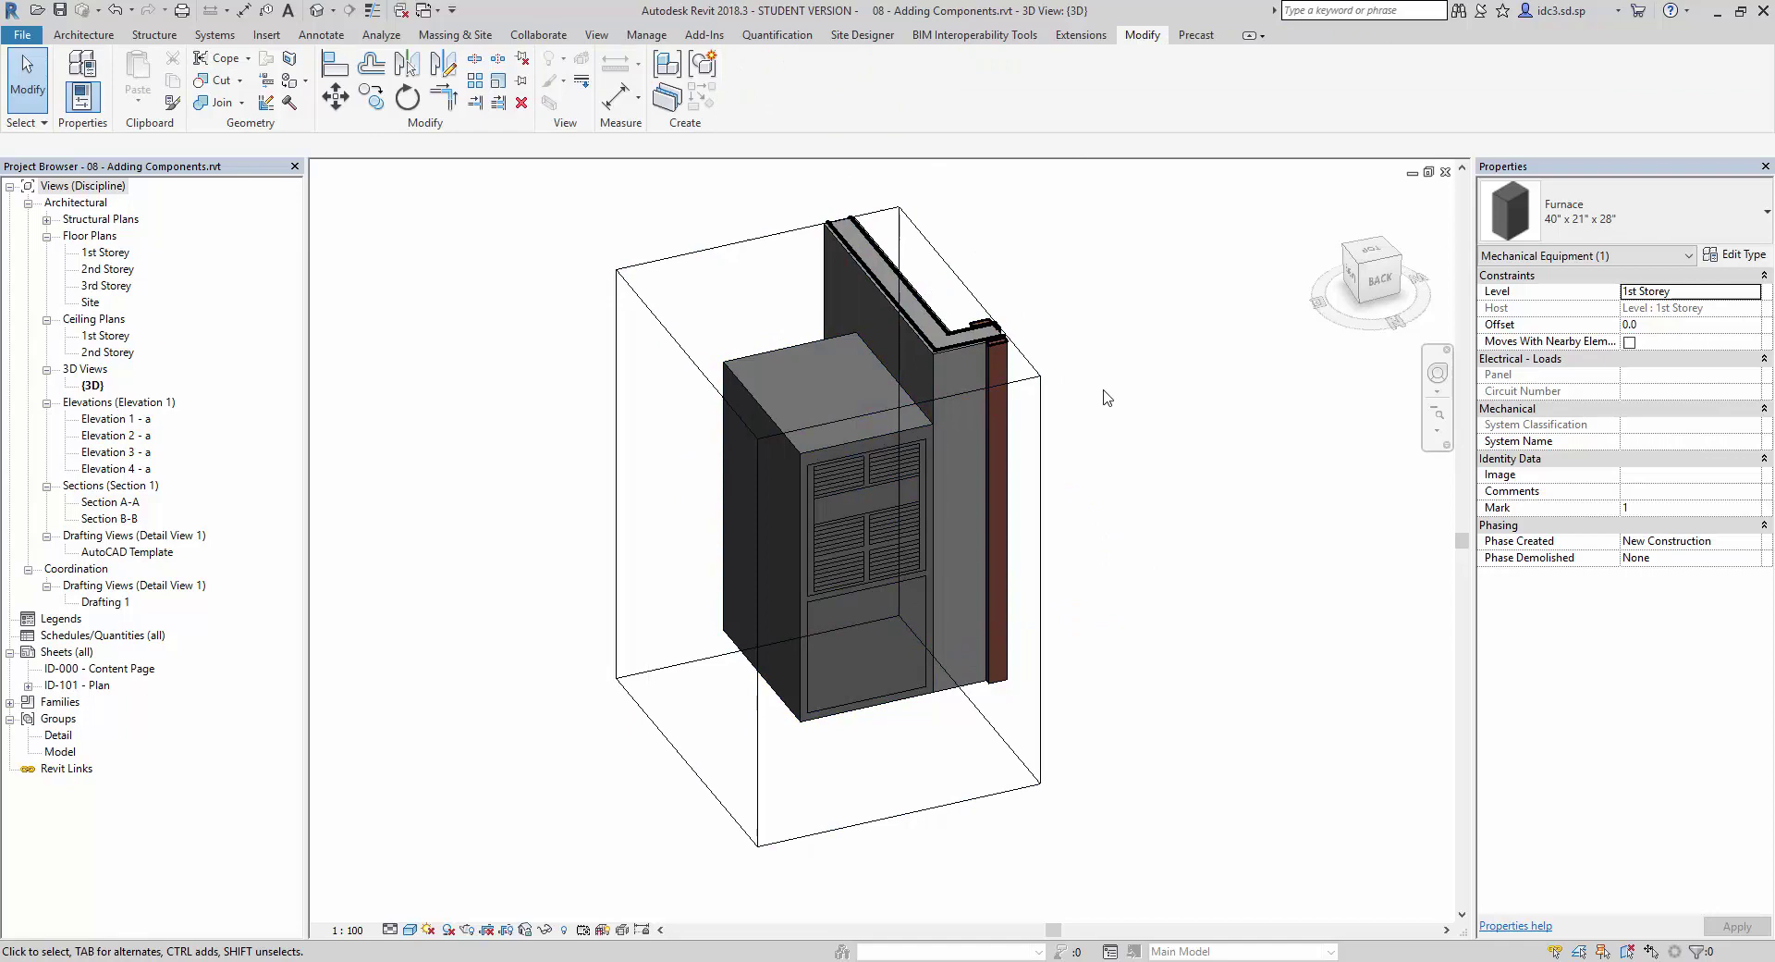
middle_click_drag(1105, 435, 1094, 476)
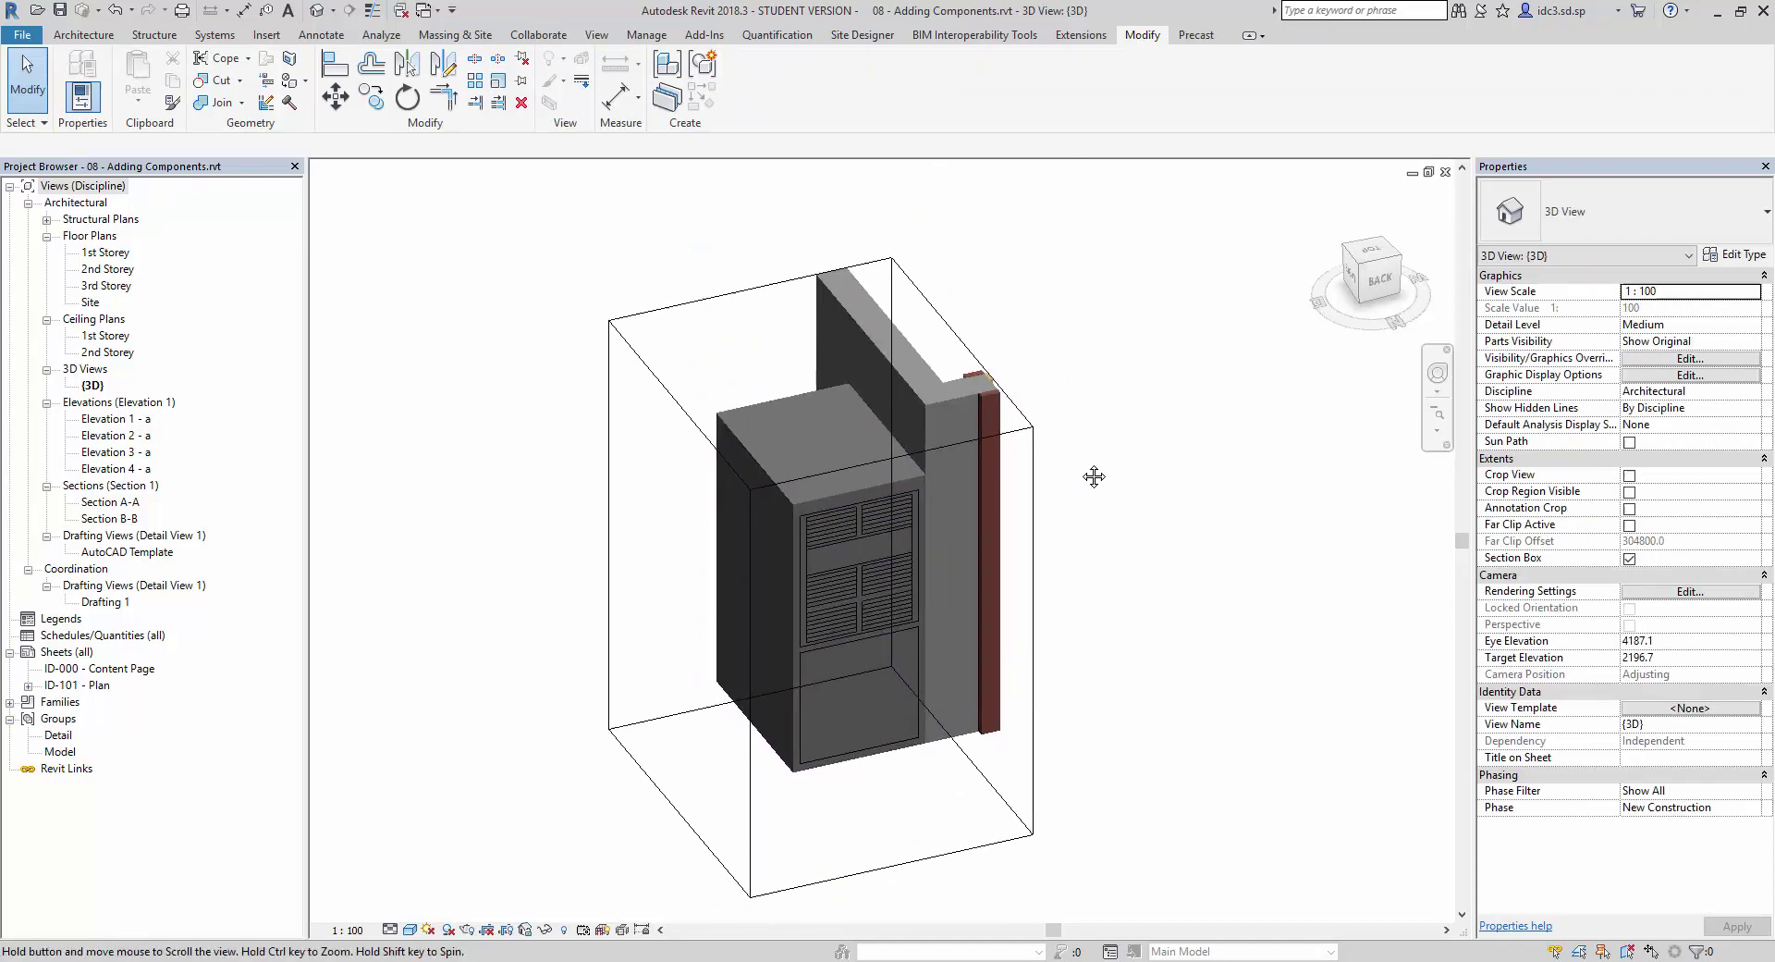
Step: Widen the section box's left and right faces, then orbit to show the furnace beside the door
left_click(950, 307)
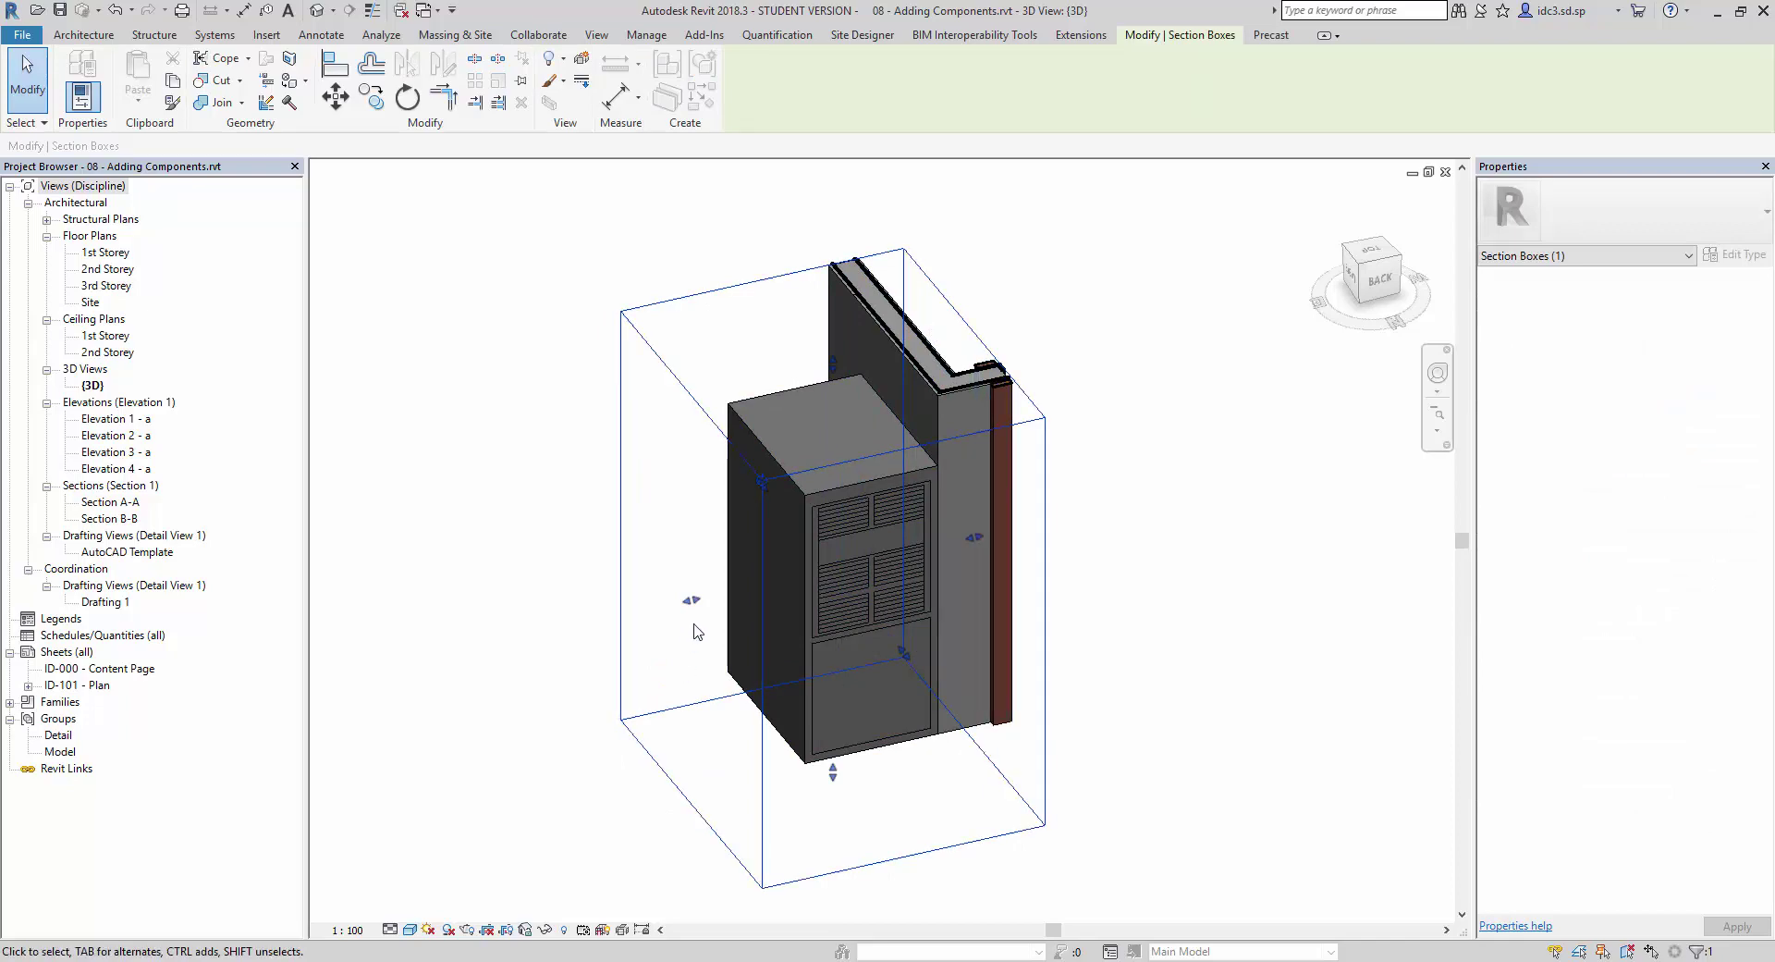
left_click_drag(693, 603, 643, 610)
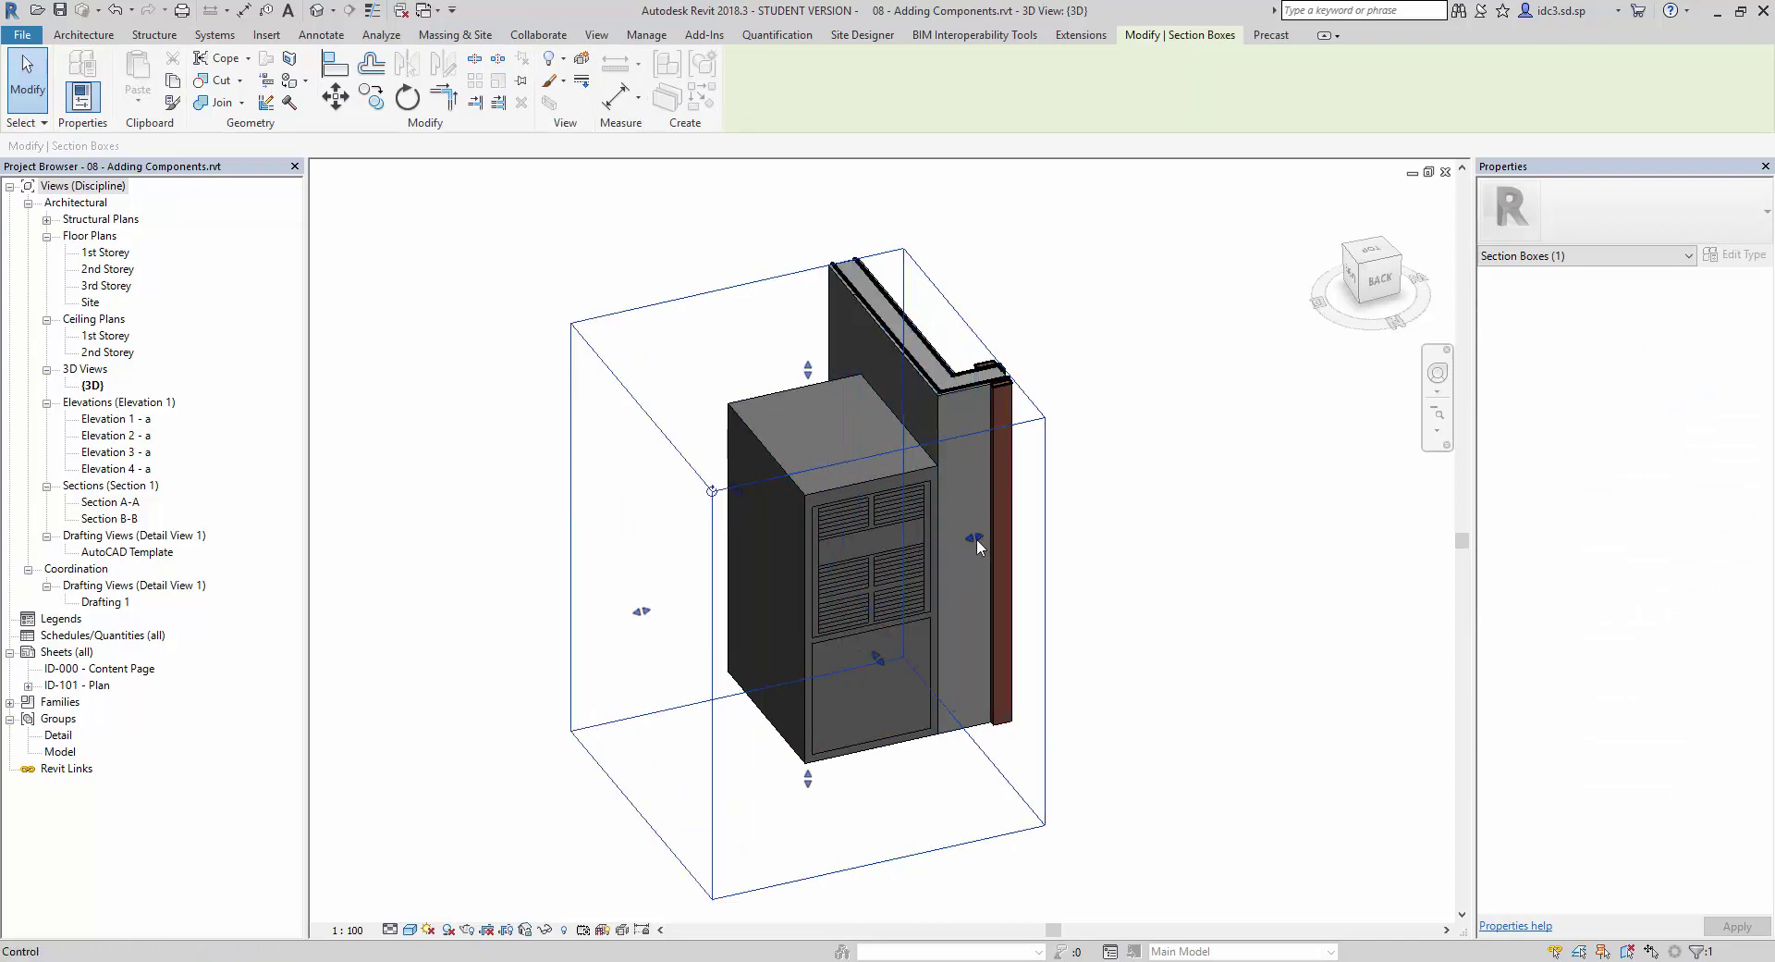
left_click_drag(976, 538, 1080, 509)
middle_click_drag(925, 574, 695, 673, "shift")
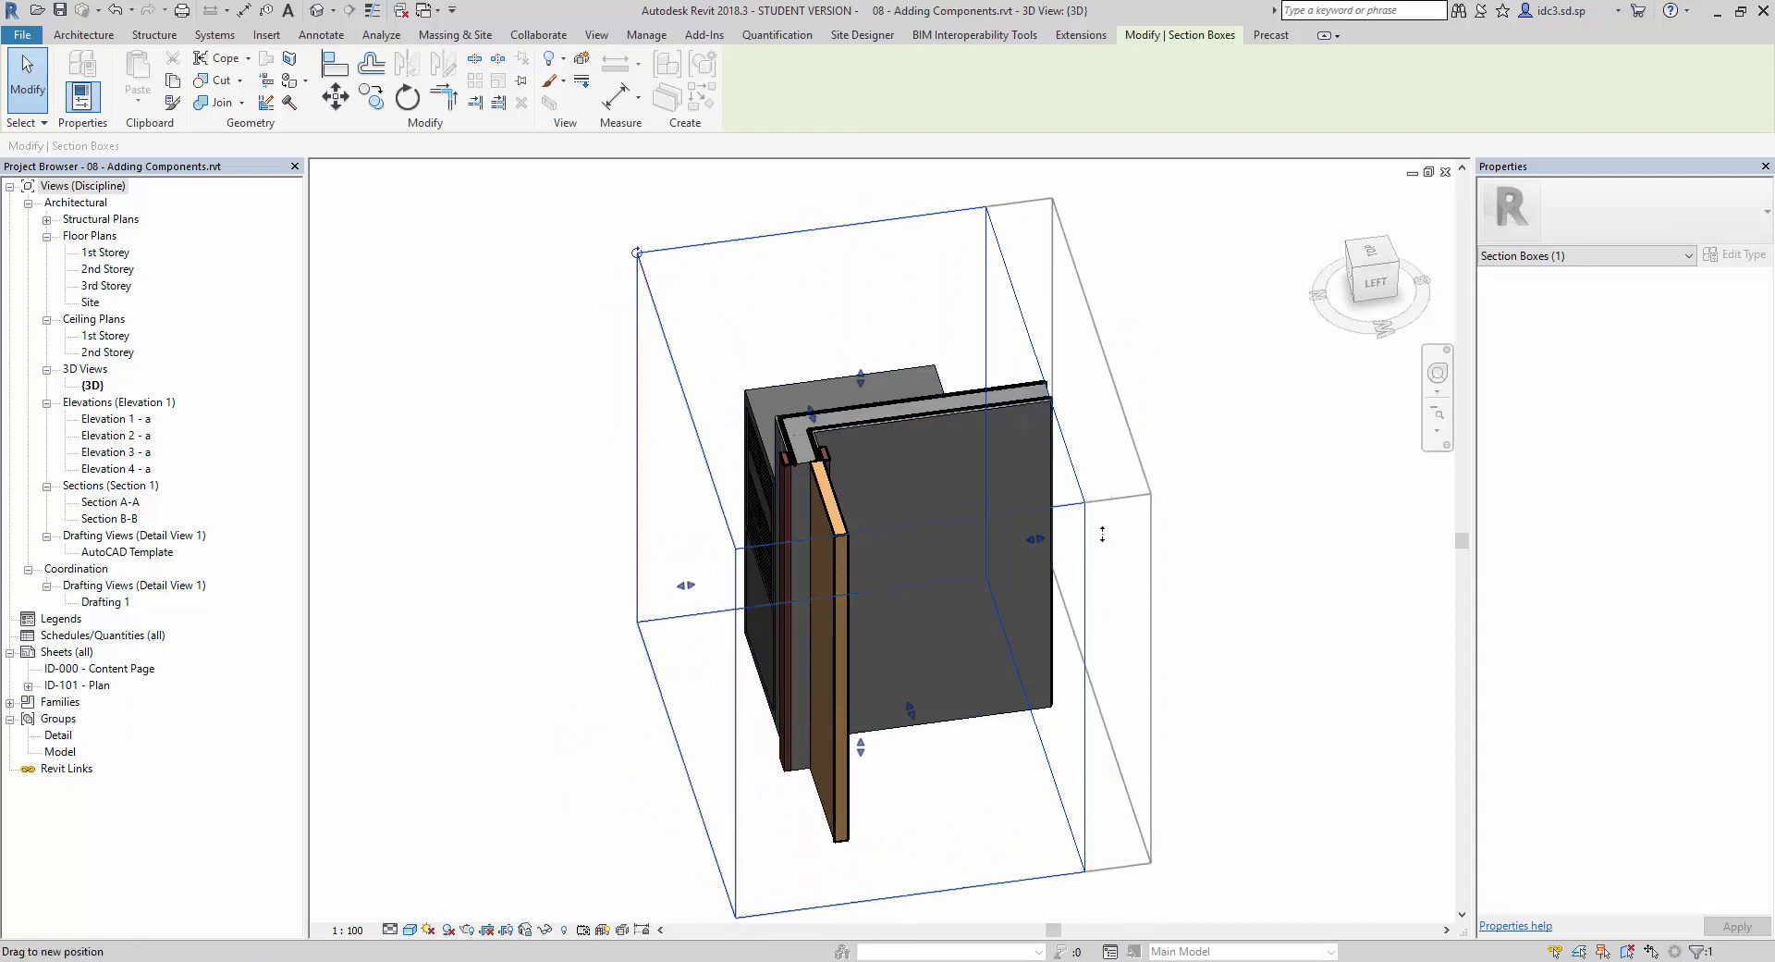
middle_click_drag(1043, 546, 959, 690, "shift")
left_click(414, 639)
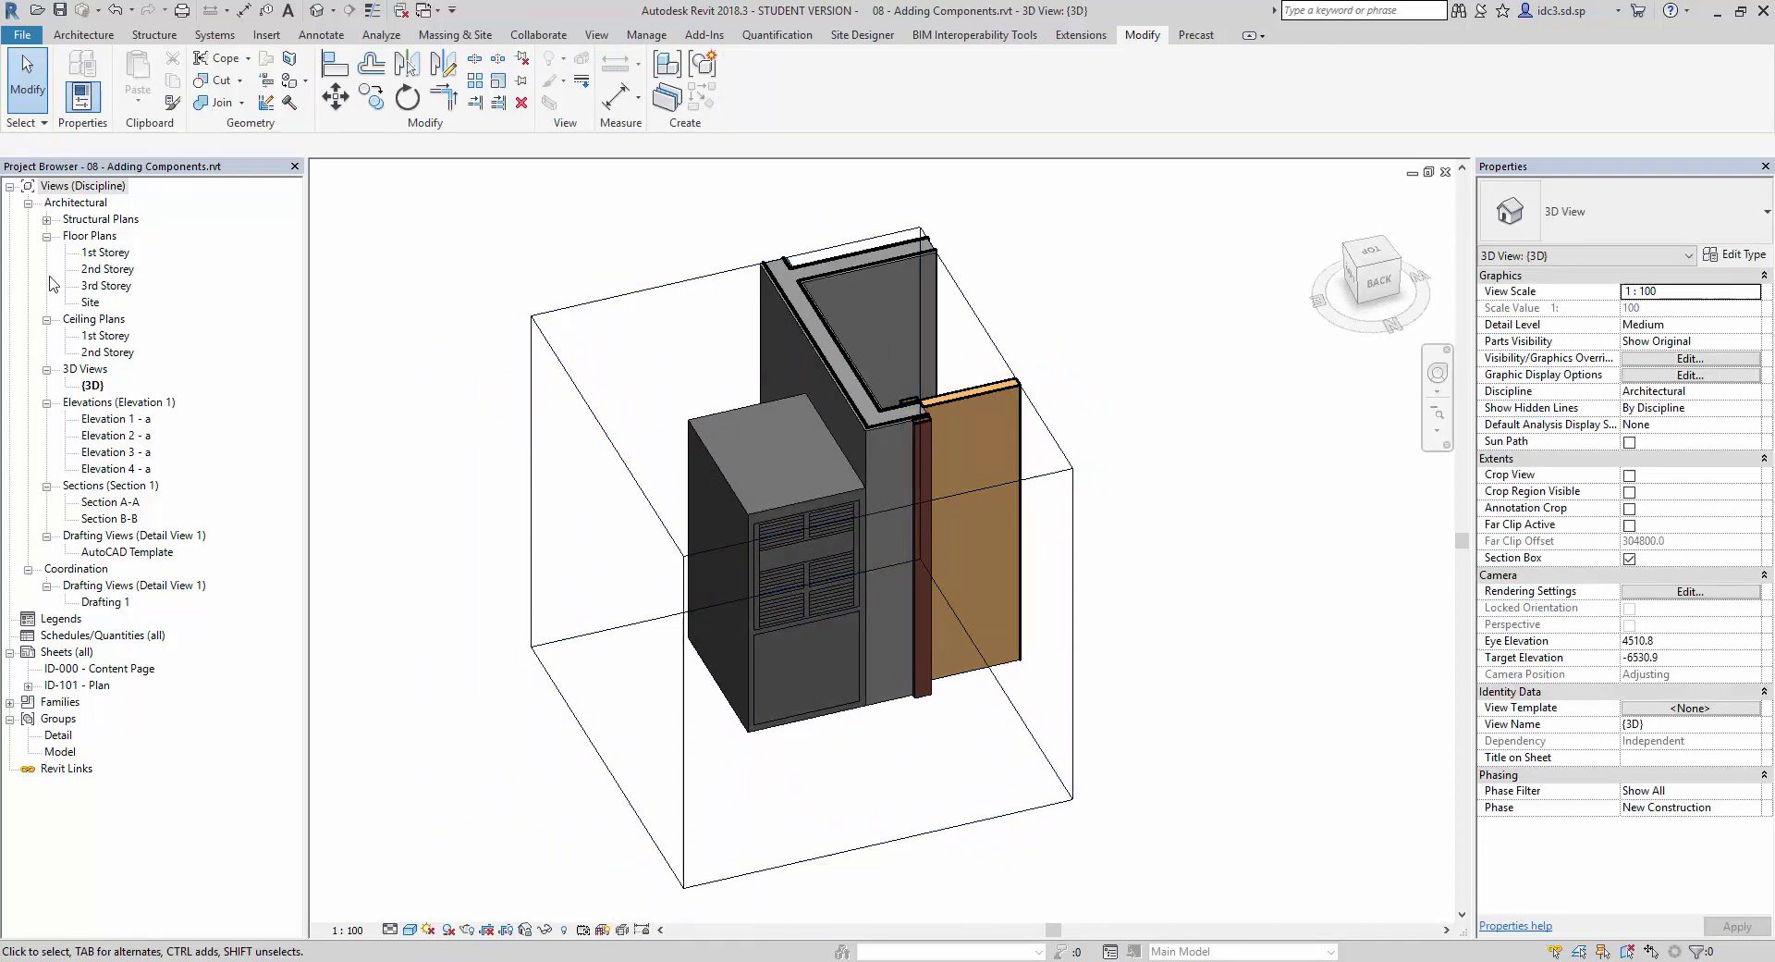
Step: Return to the 1st Storey plan and pan and zoom until the whole condo layout fits
double_click(109, 256)
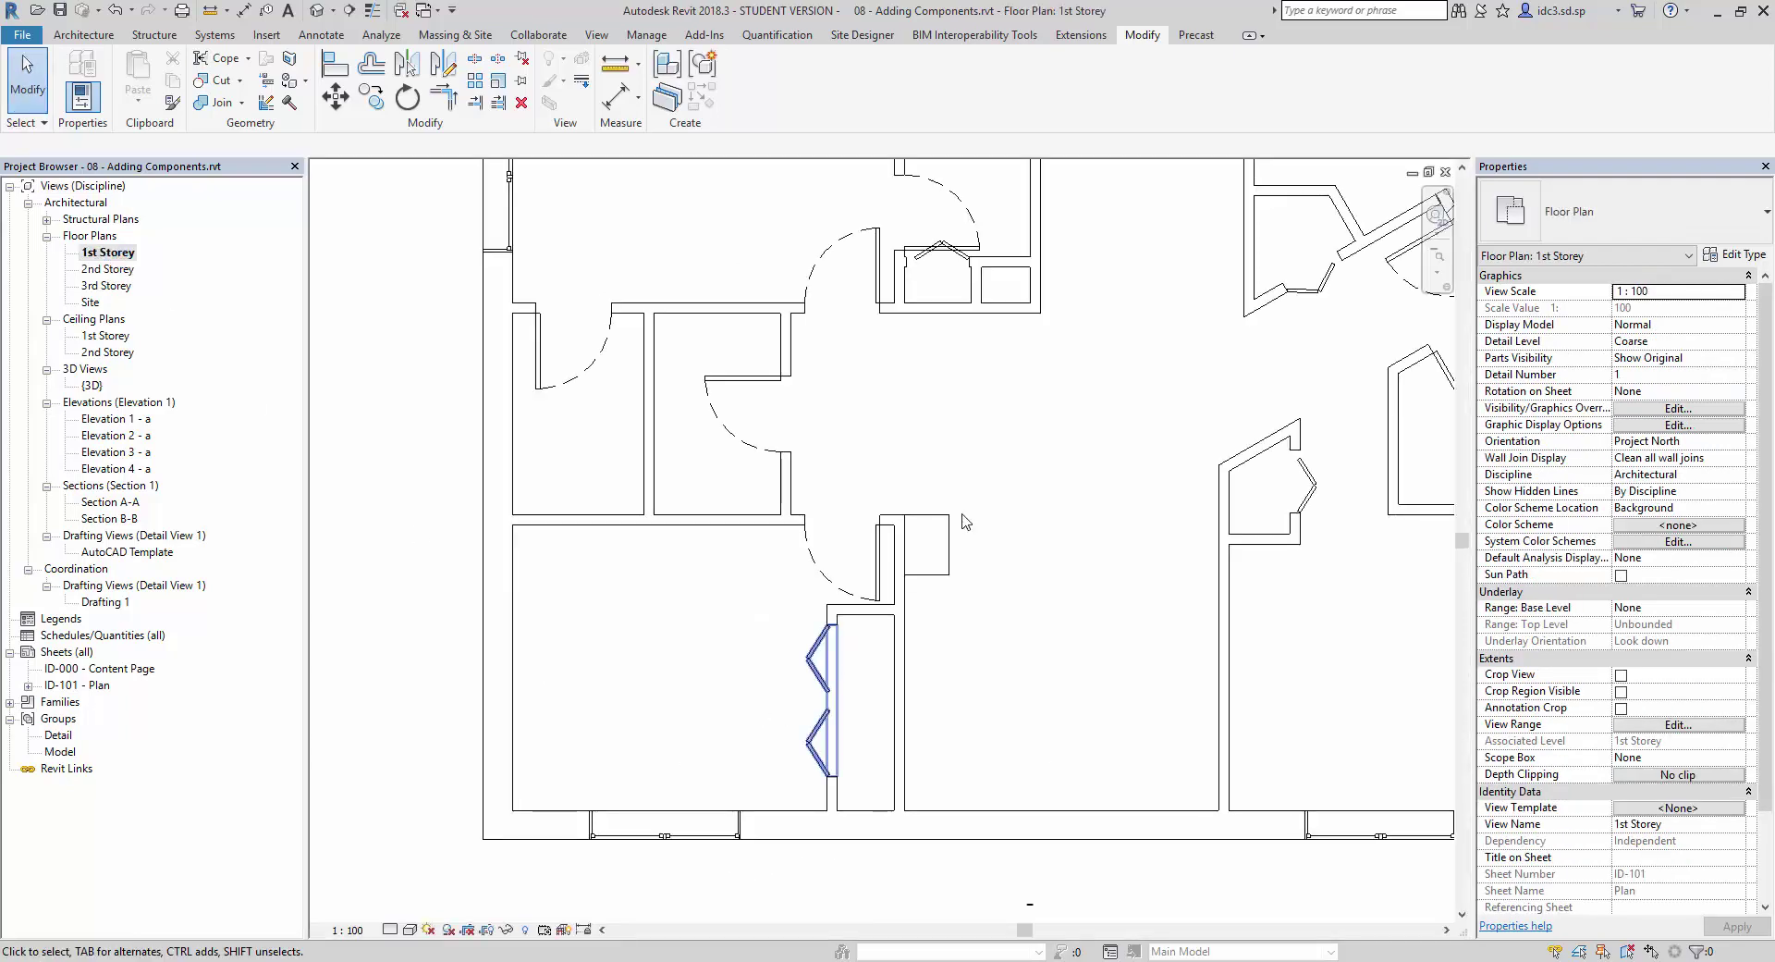
scroll(1038, 475, "down", 2)
middle_click_drag(1038, 475, 1013, 631)
scroll(967, 583, "up", 2)
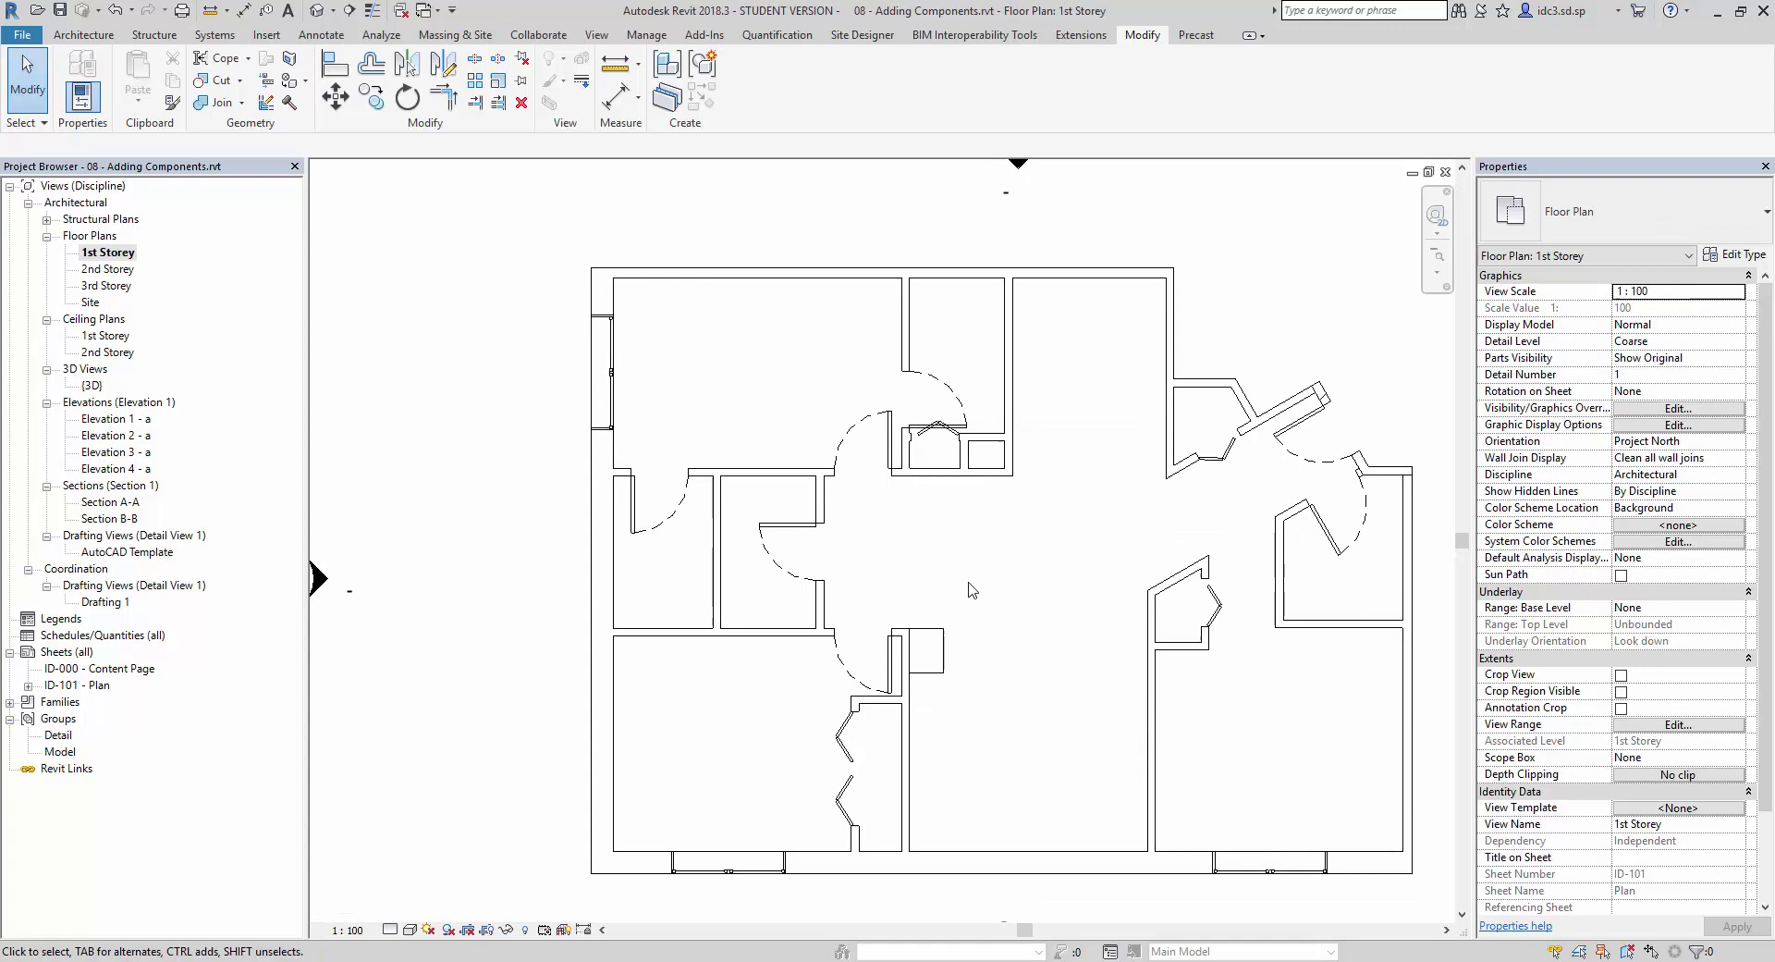
scroll(970, 586, "down", 3)
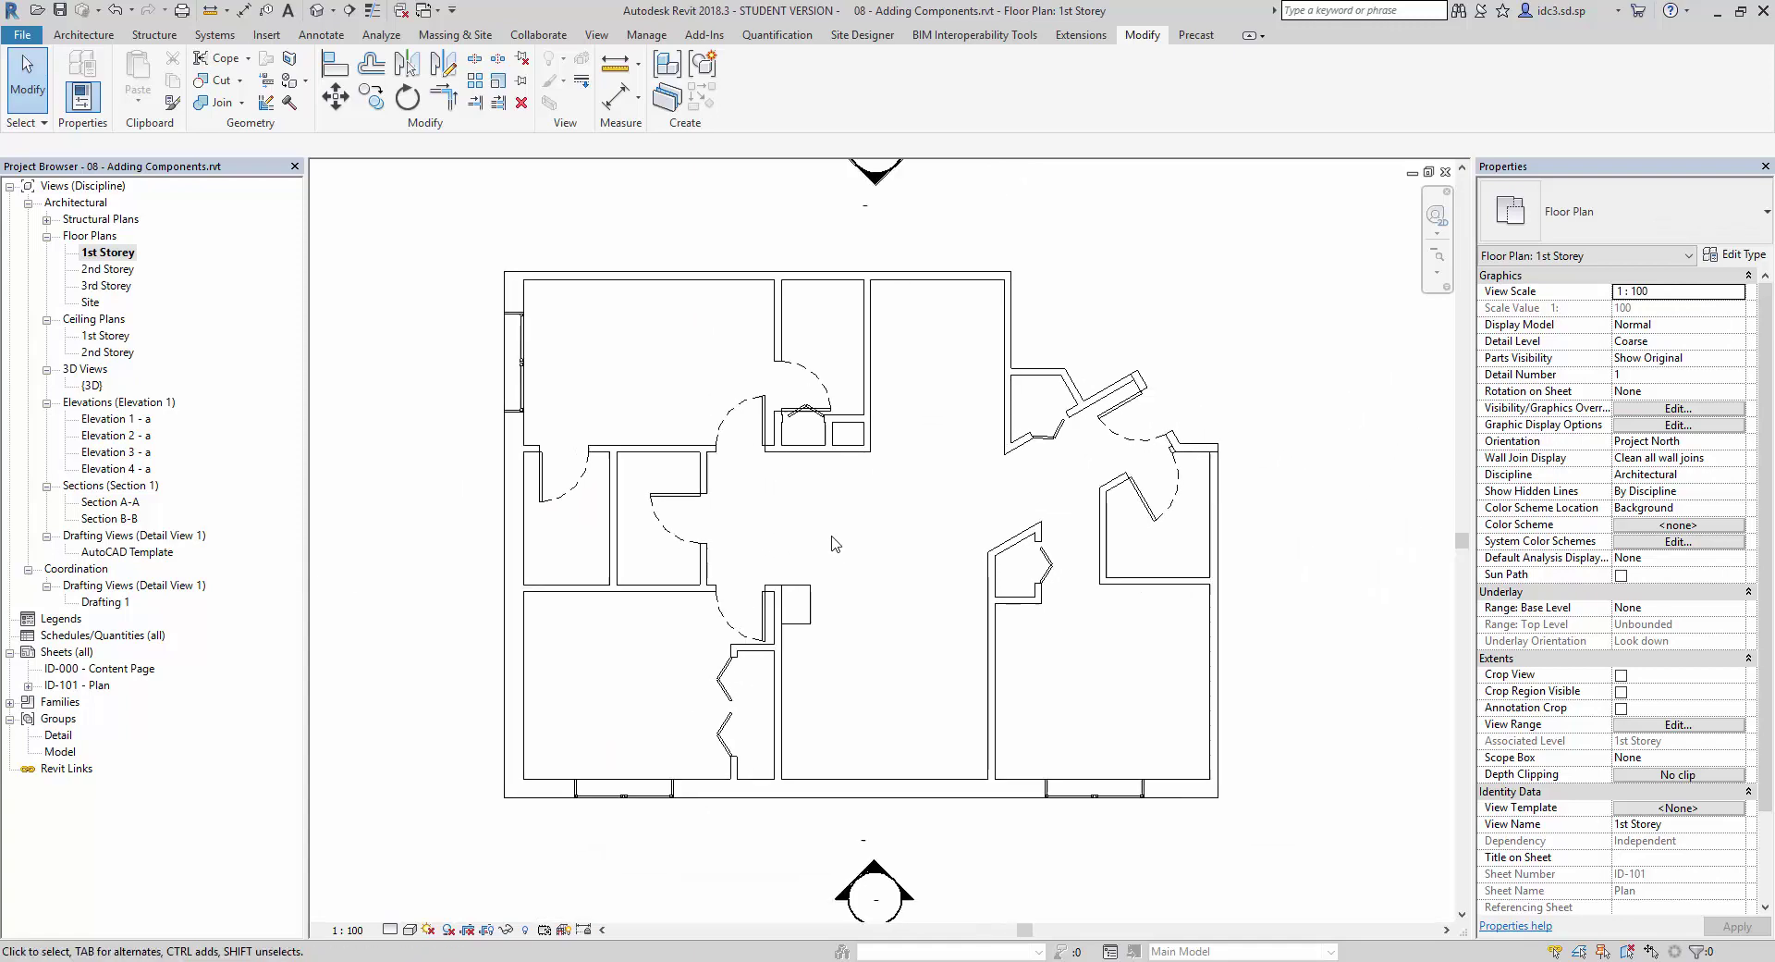
middle_click_drag(836, 543, 879, 558)
scroll(878, 553, "down", 1)
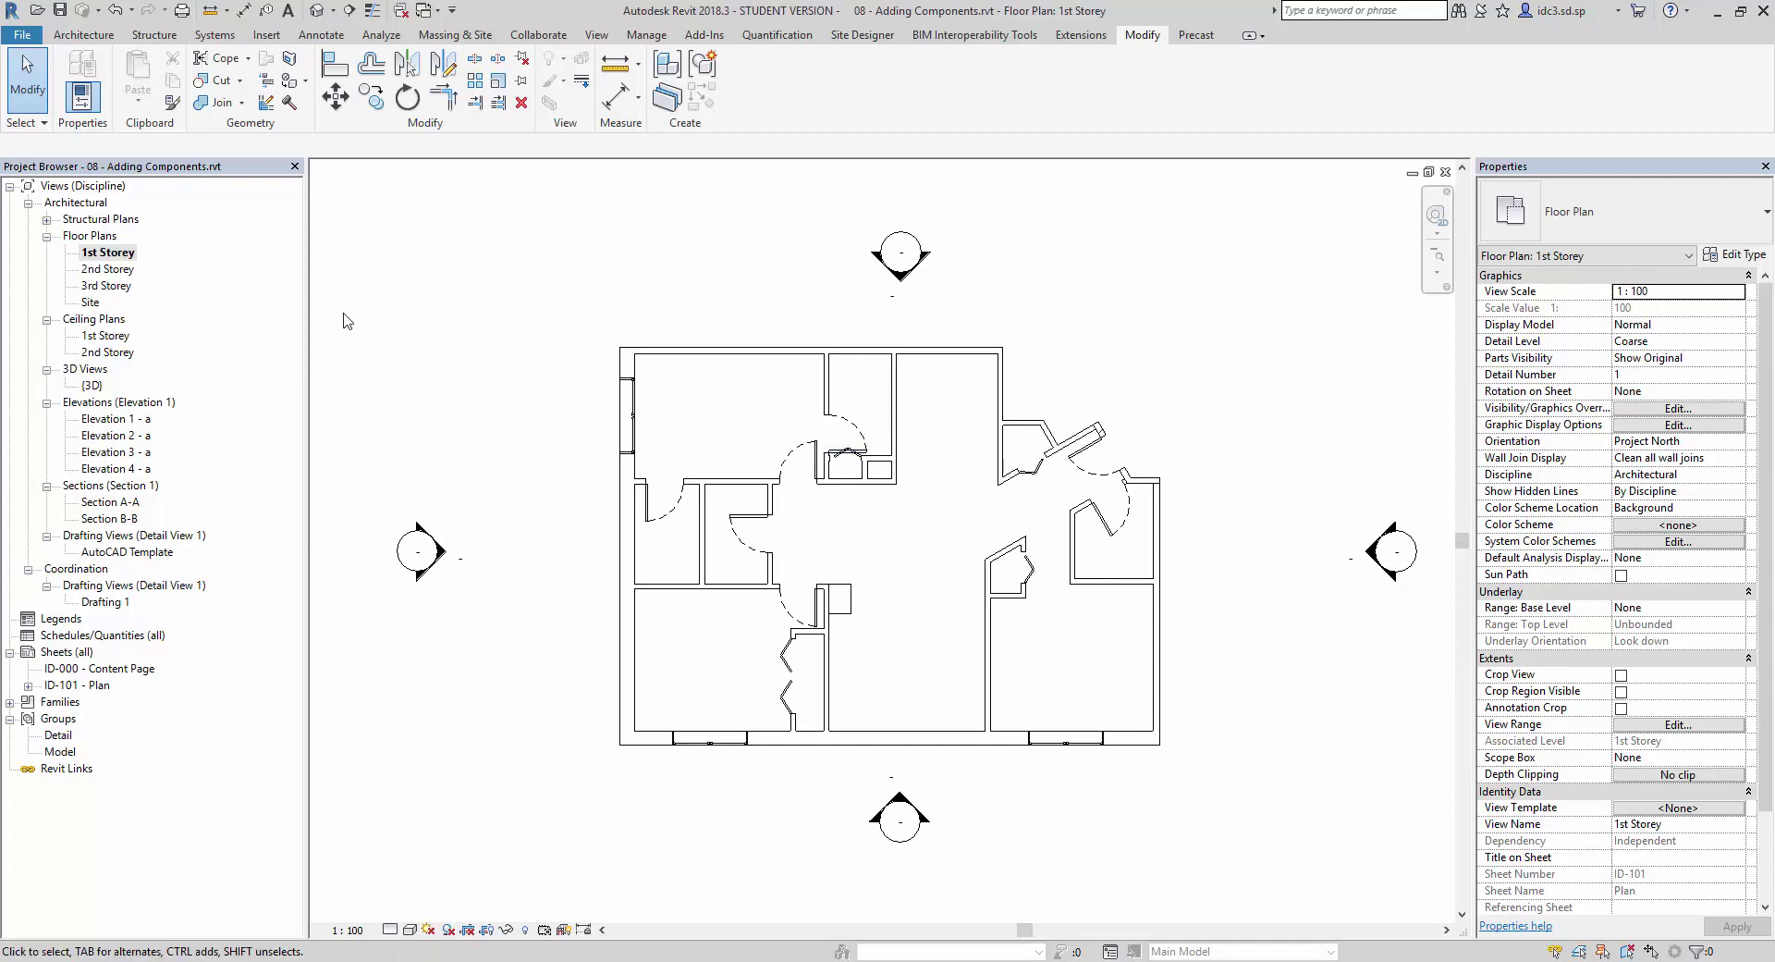
Step: Start Place a Component from the Architecture tab and check the type list, with Furnace 40" x 21" x 28" current
left_click(78, 35)
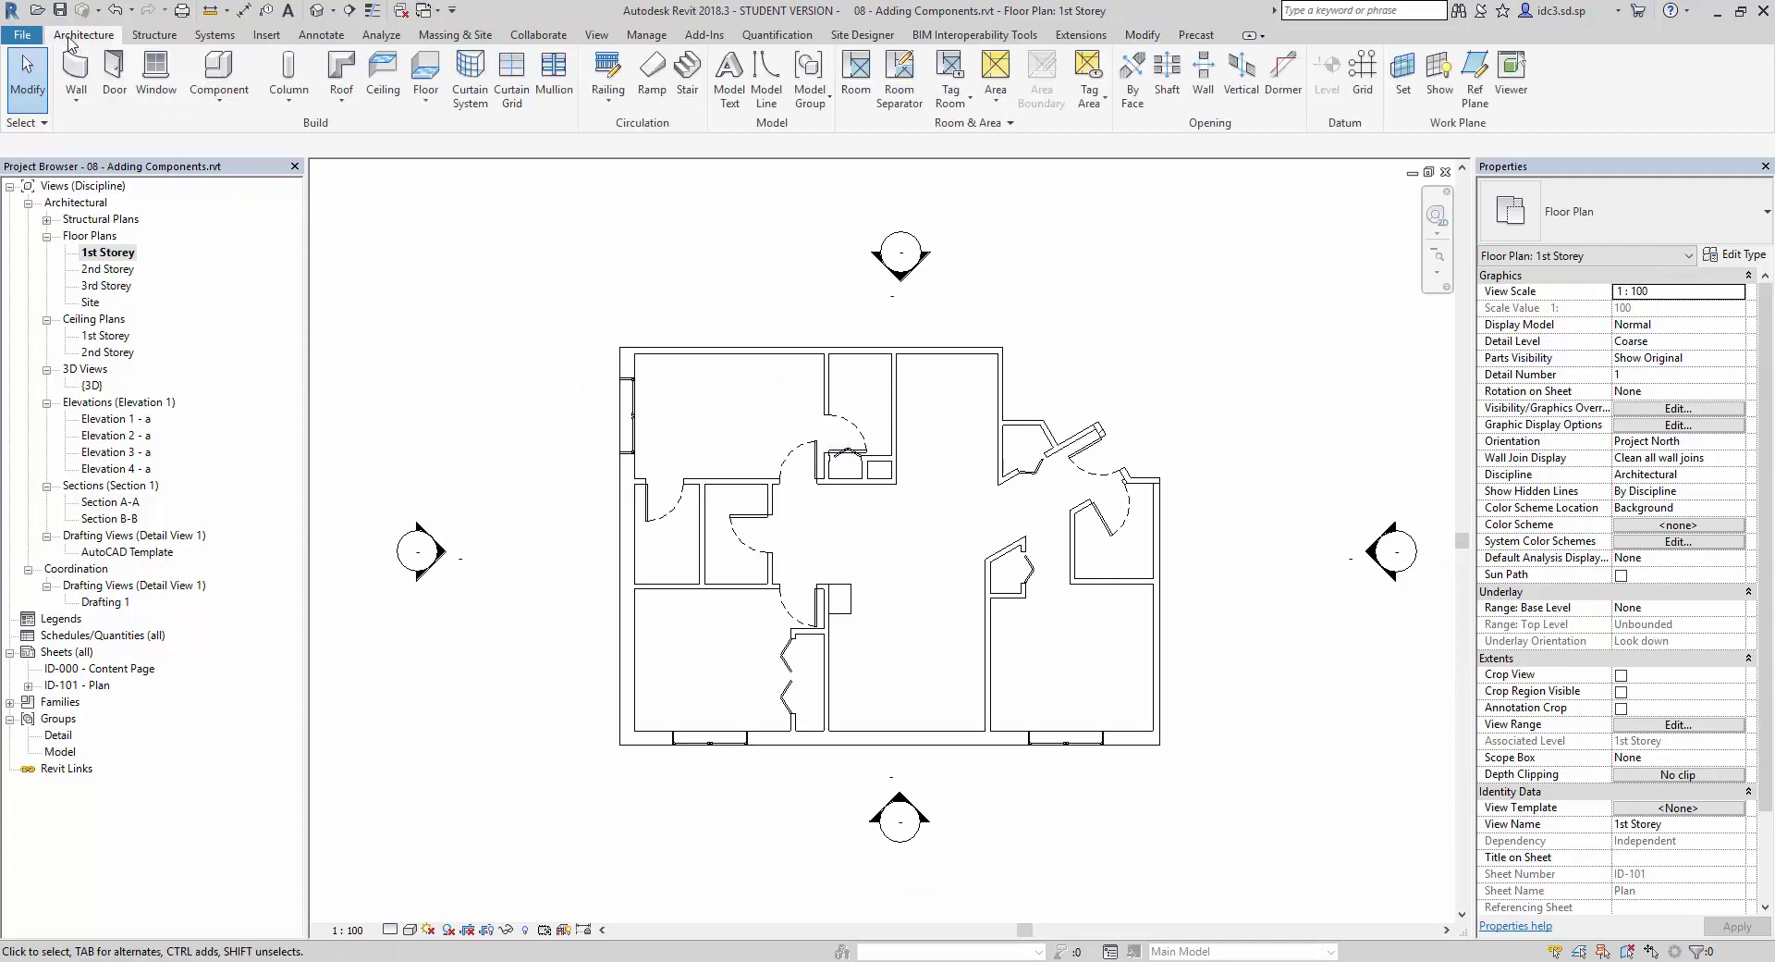
left_click(227, 107)
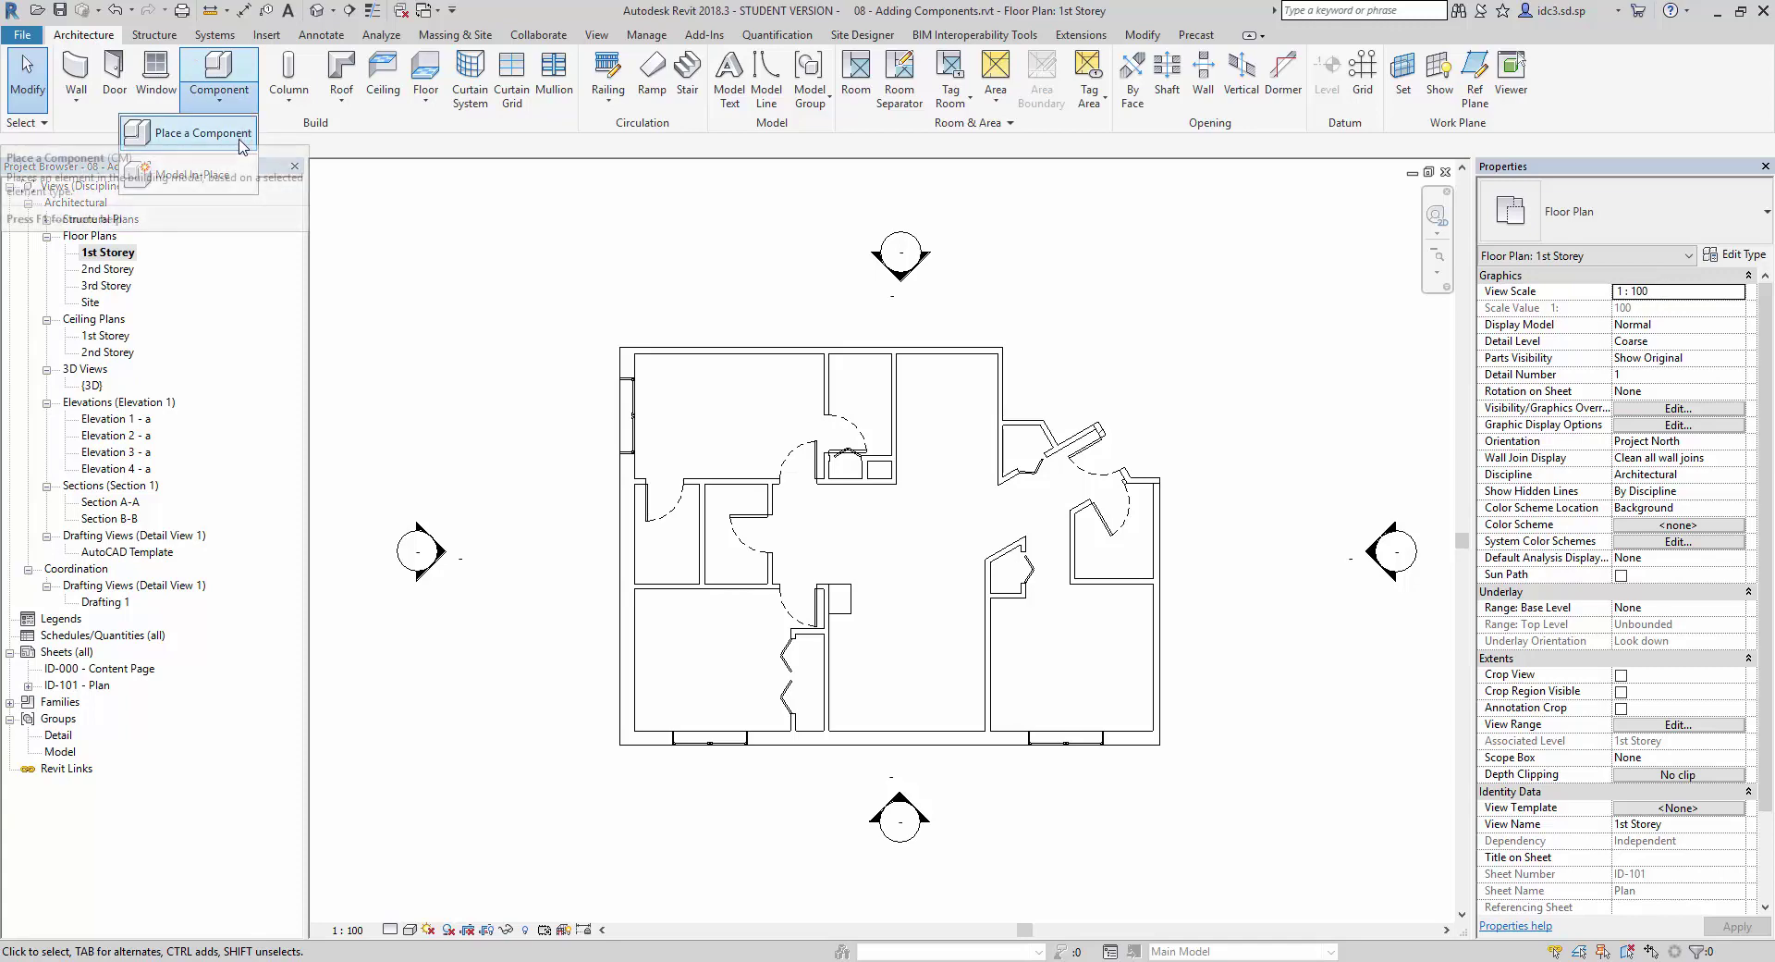
left_click(245, 136)
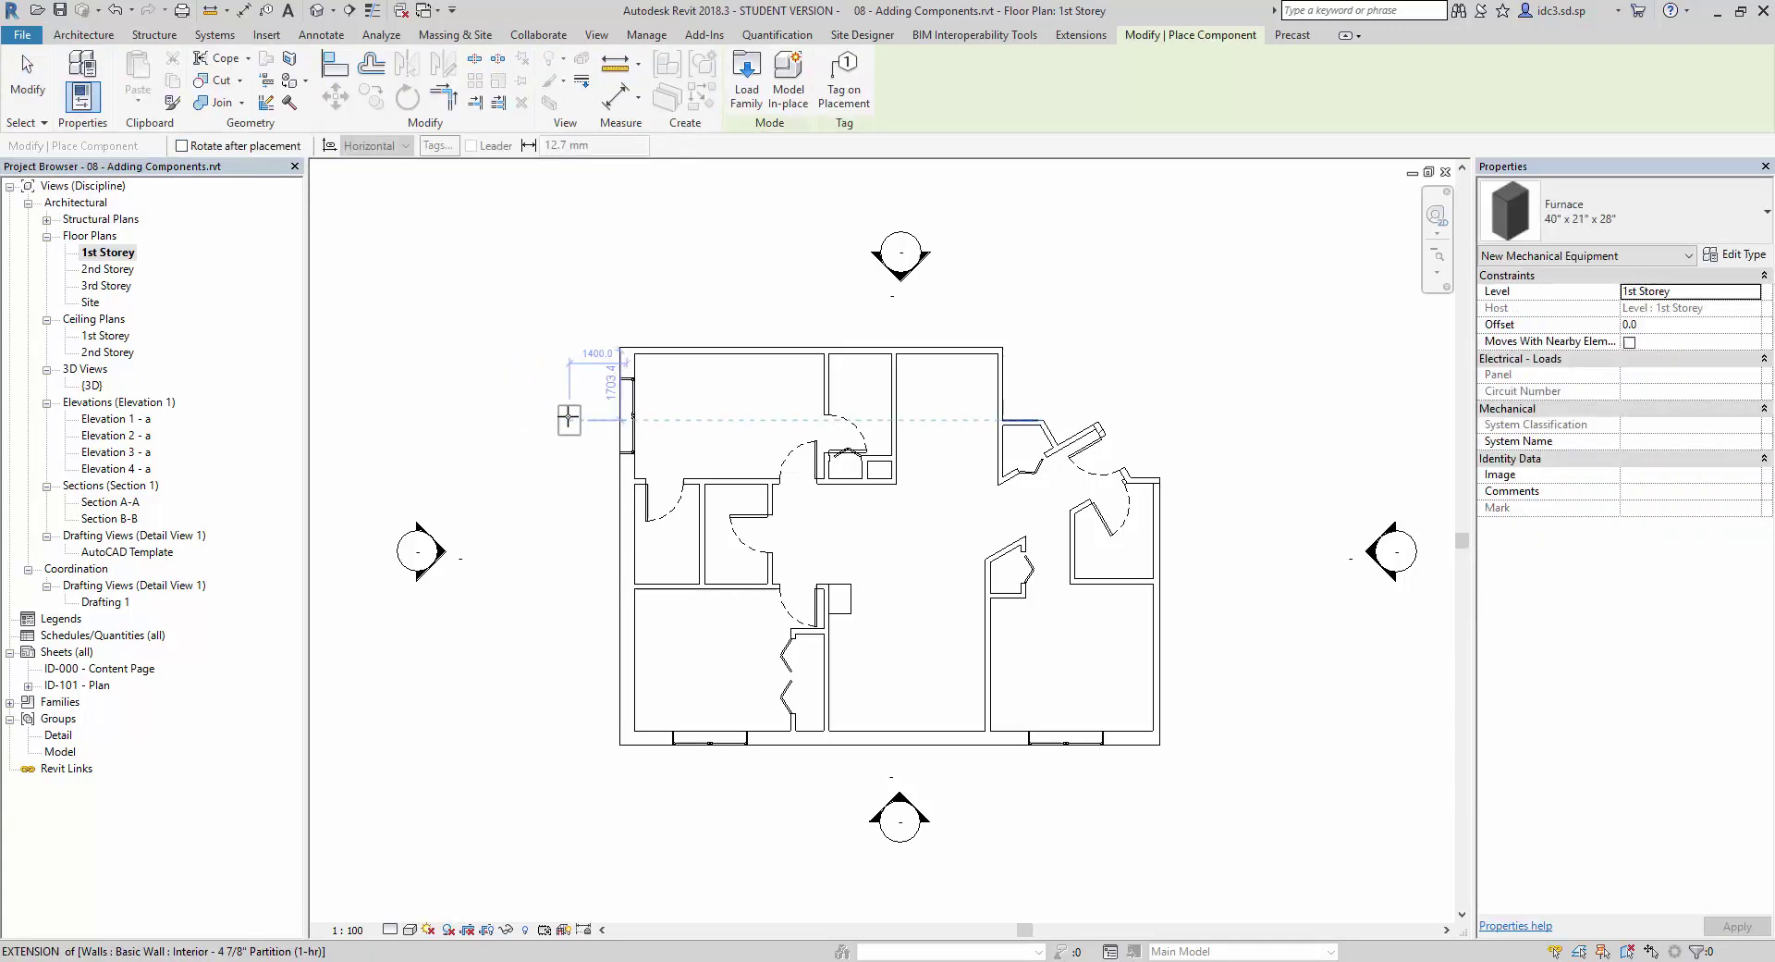
left_click(1587, 231)
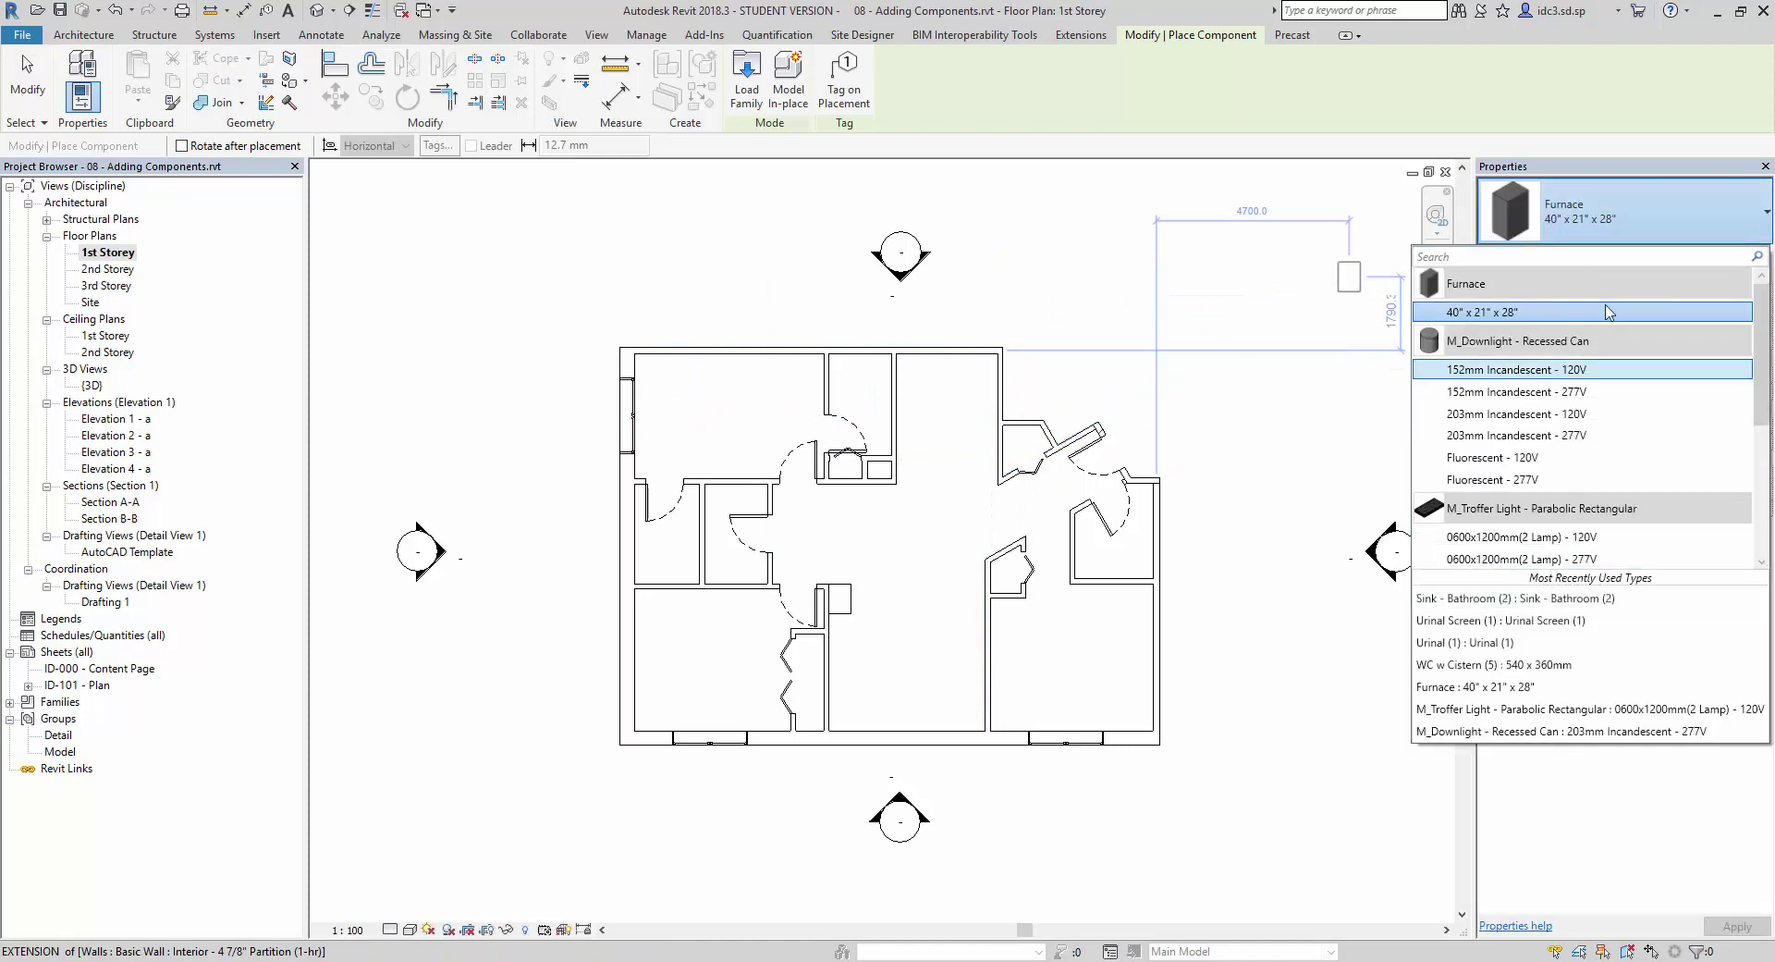
left_click(745, 109)
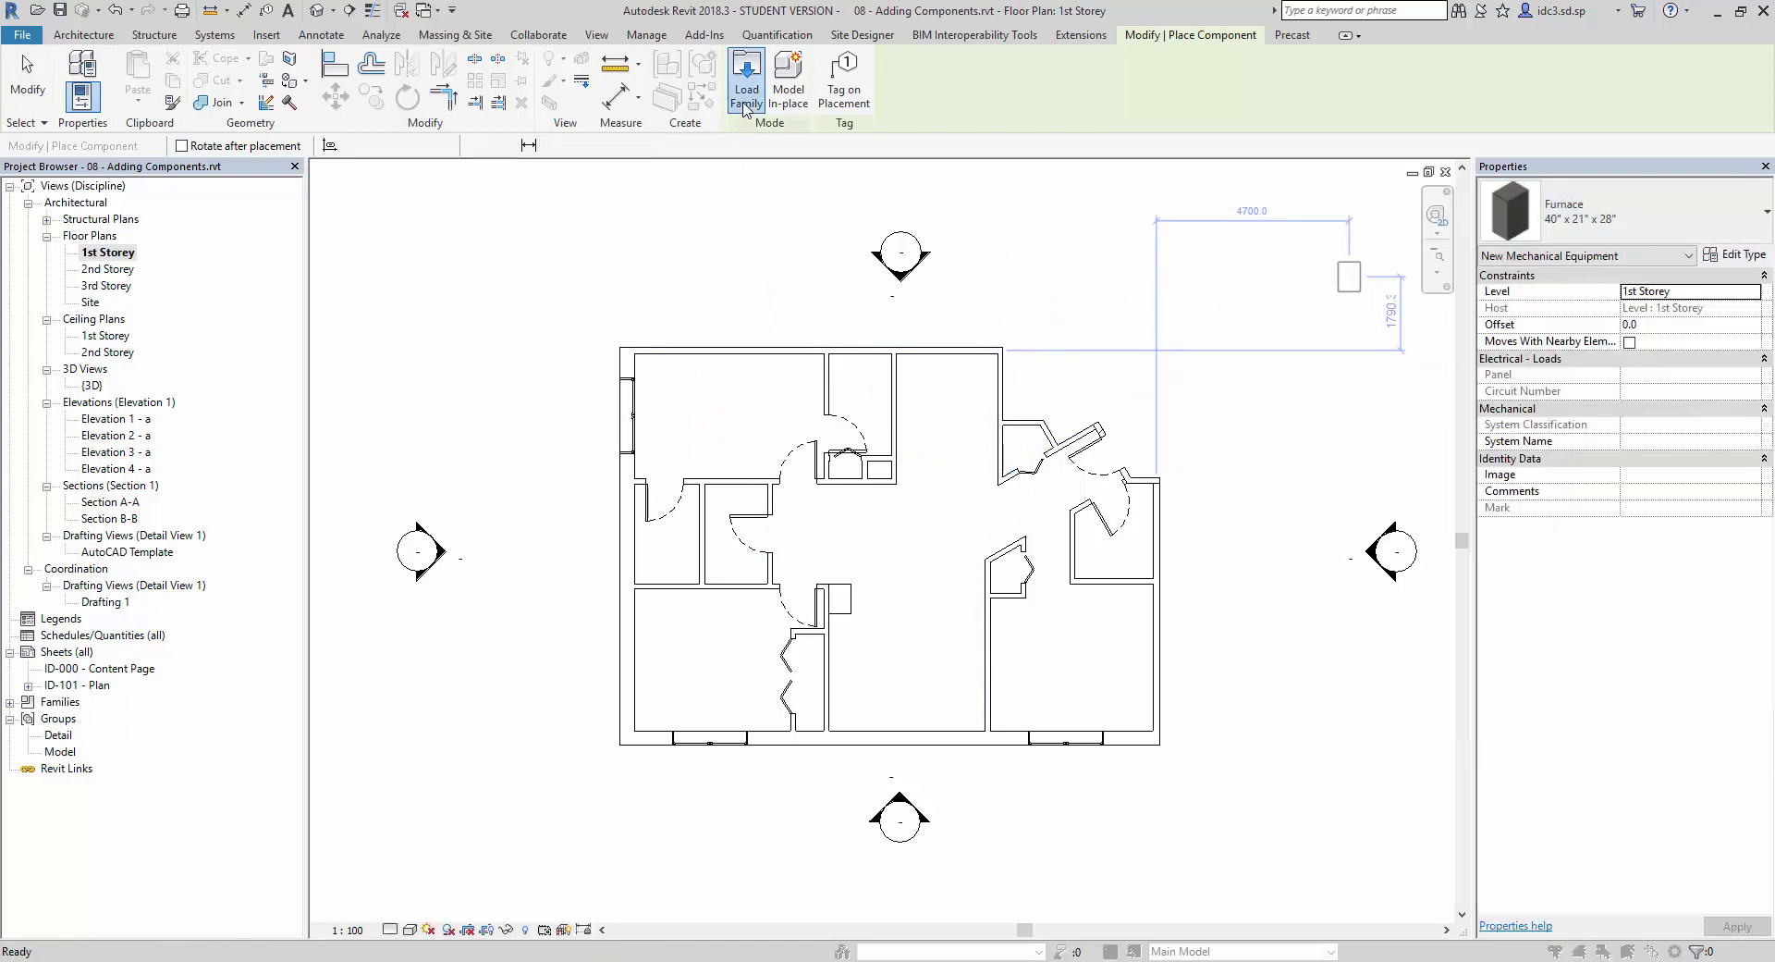
Step: Load the Toilet-Domestic-3D.rfa family file from the Libraries for Lesson 04 folder
left_click(745, 109)
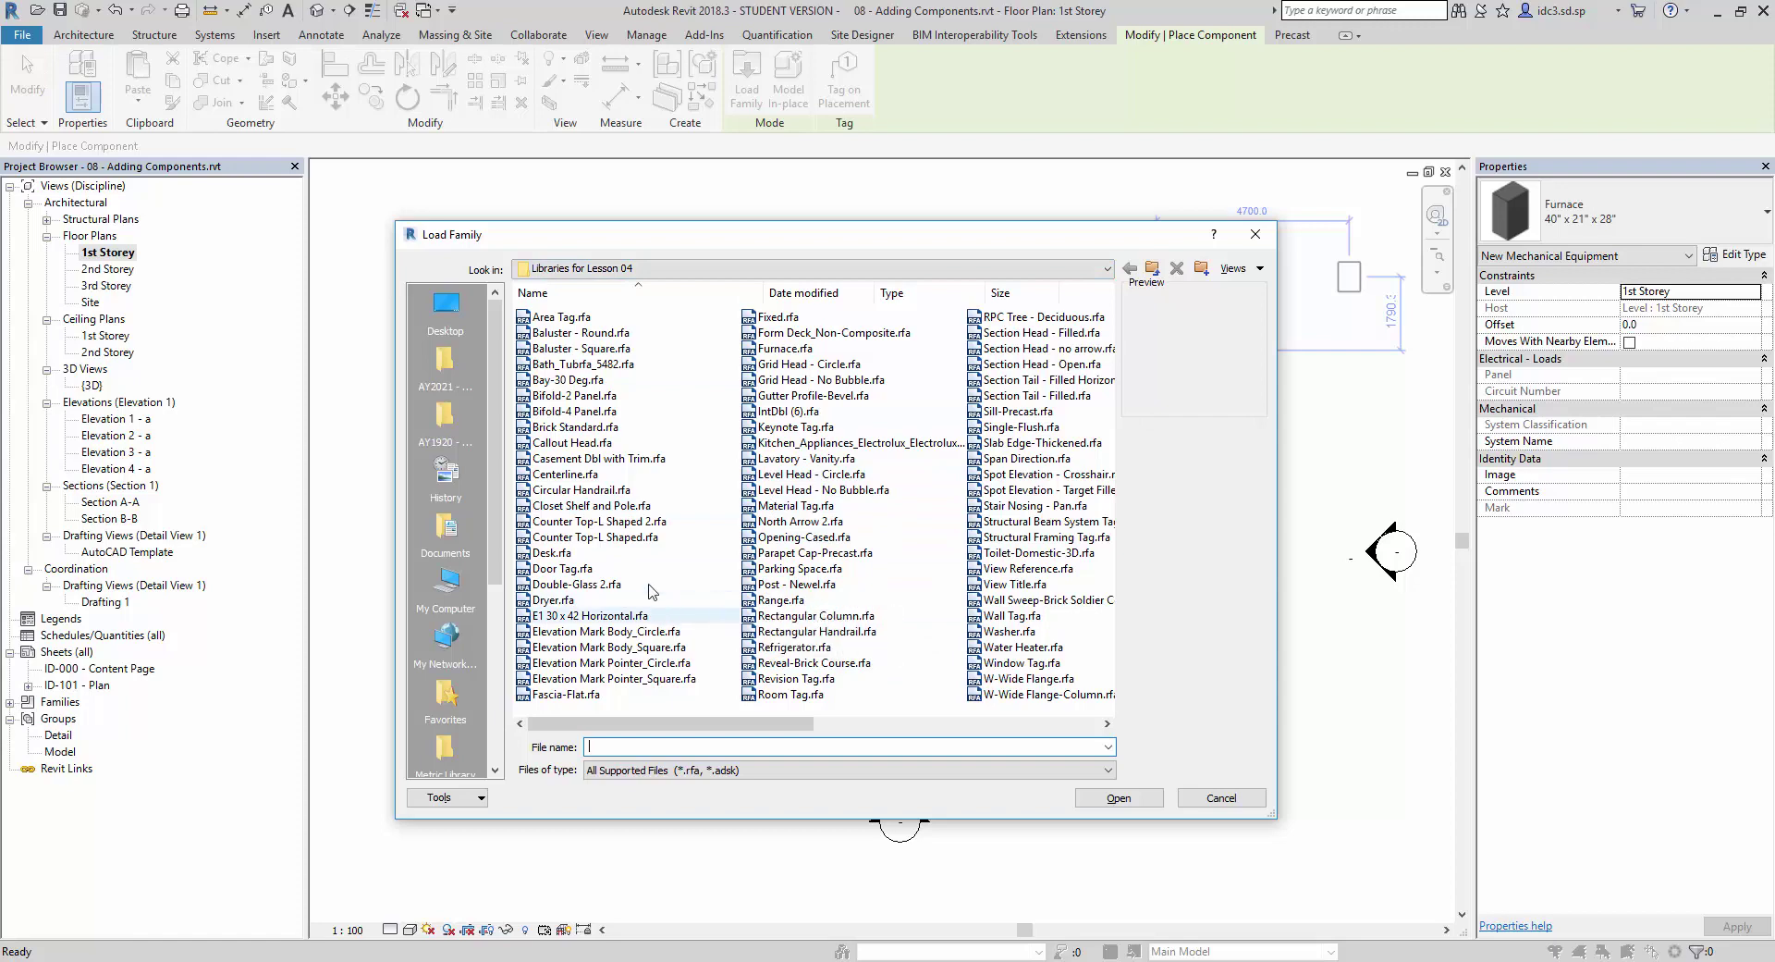
scroll(650, 589, "down", 1)
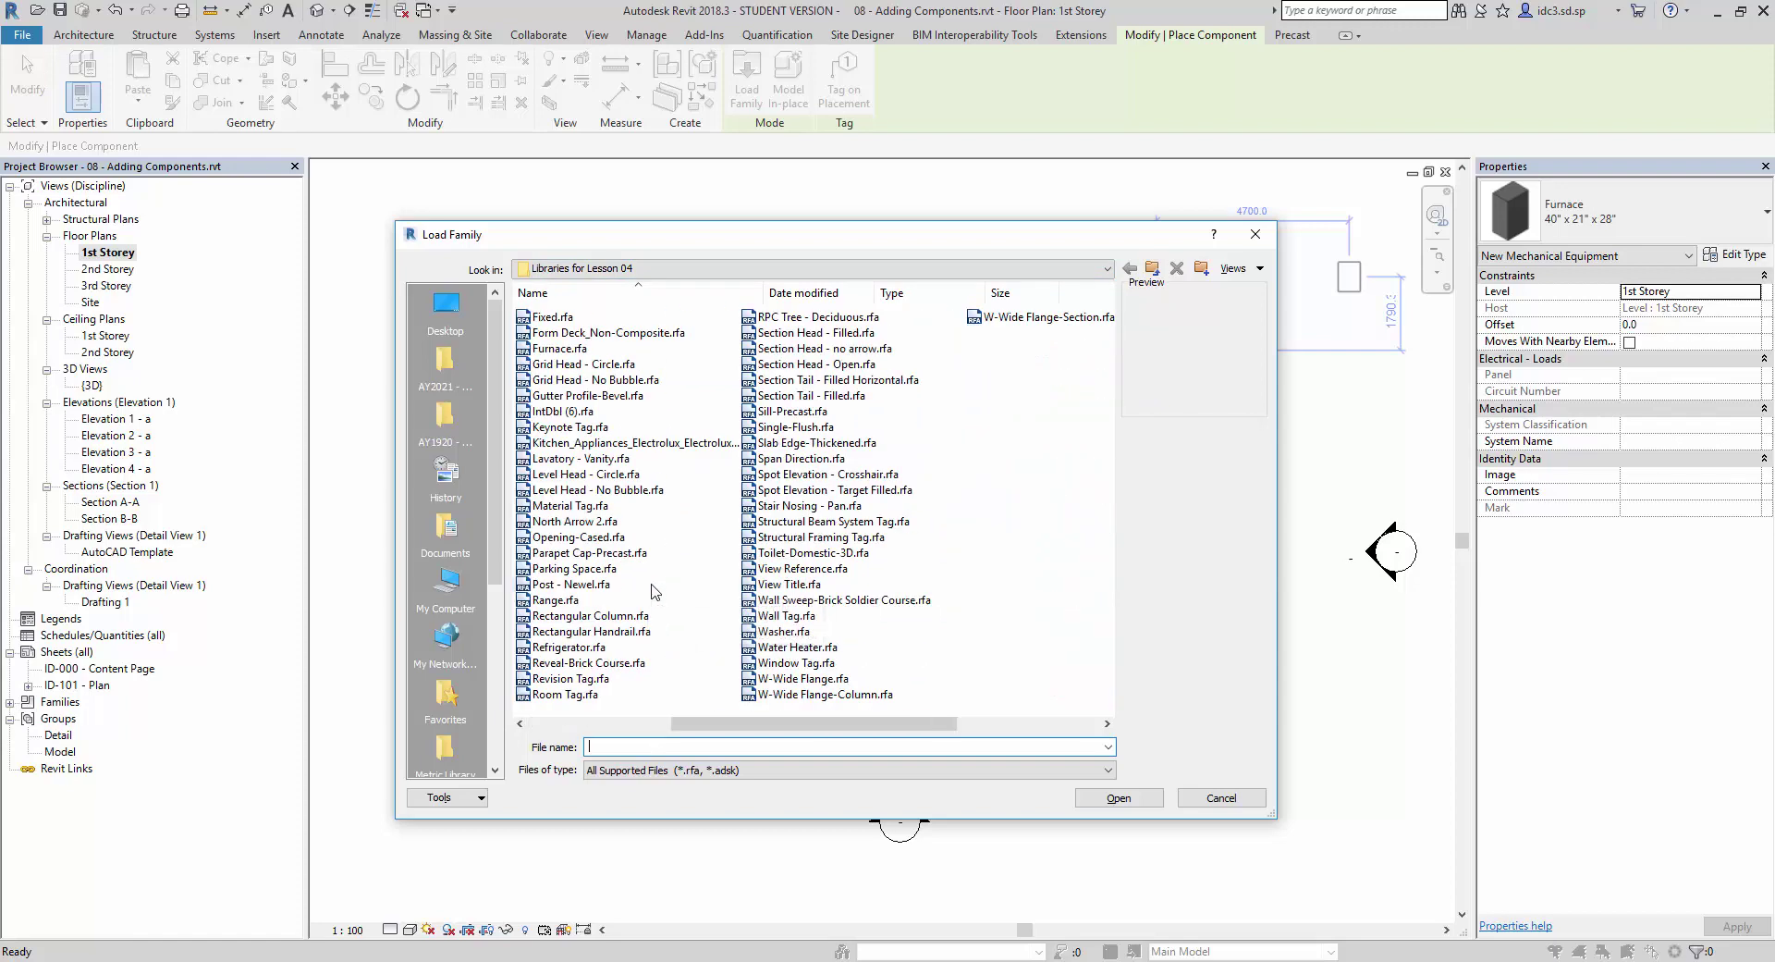
left_click(813, 553)
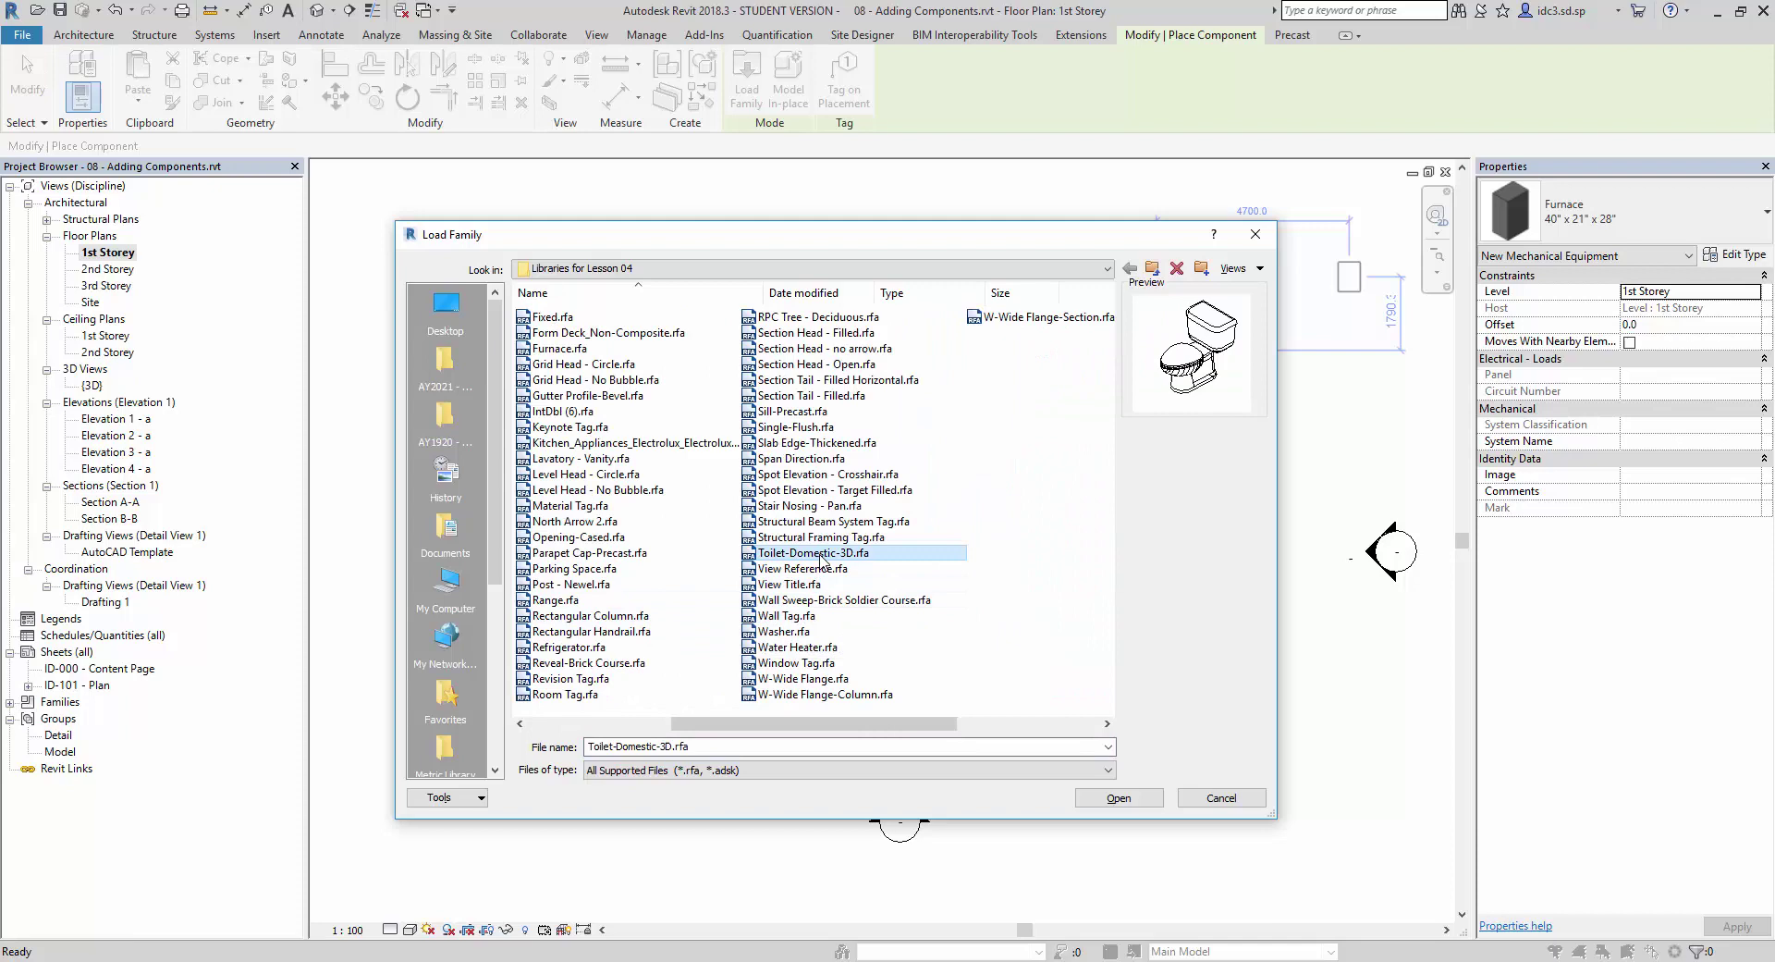
left_click(1110, 797)
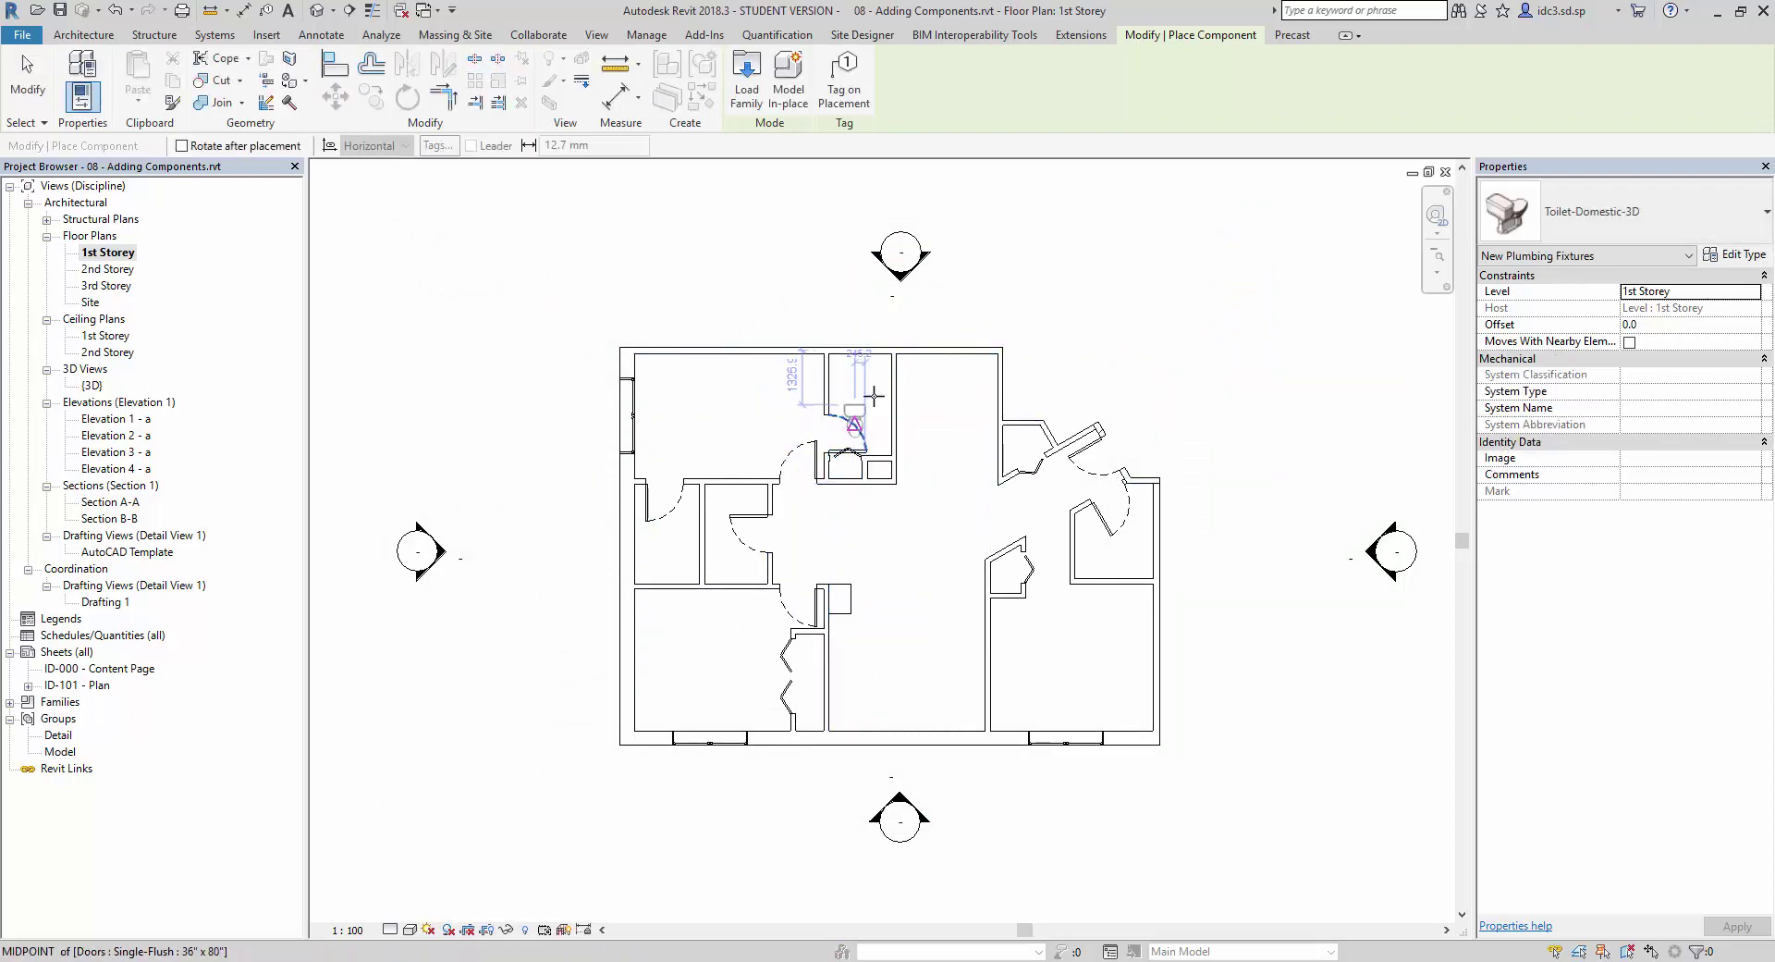
Step: Place one square-oriented Toilet-Domestic-3D against the small bathroom's wall near the top of the plan
scroll(869, 388, "up", 2)
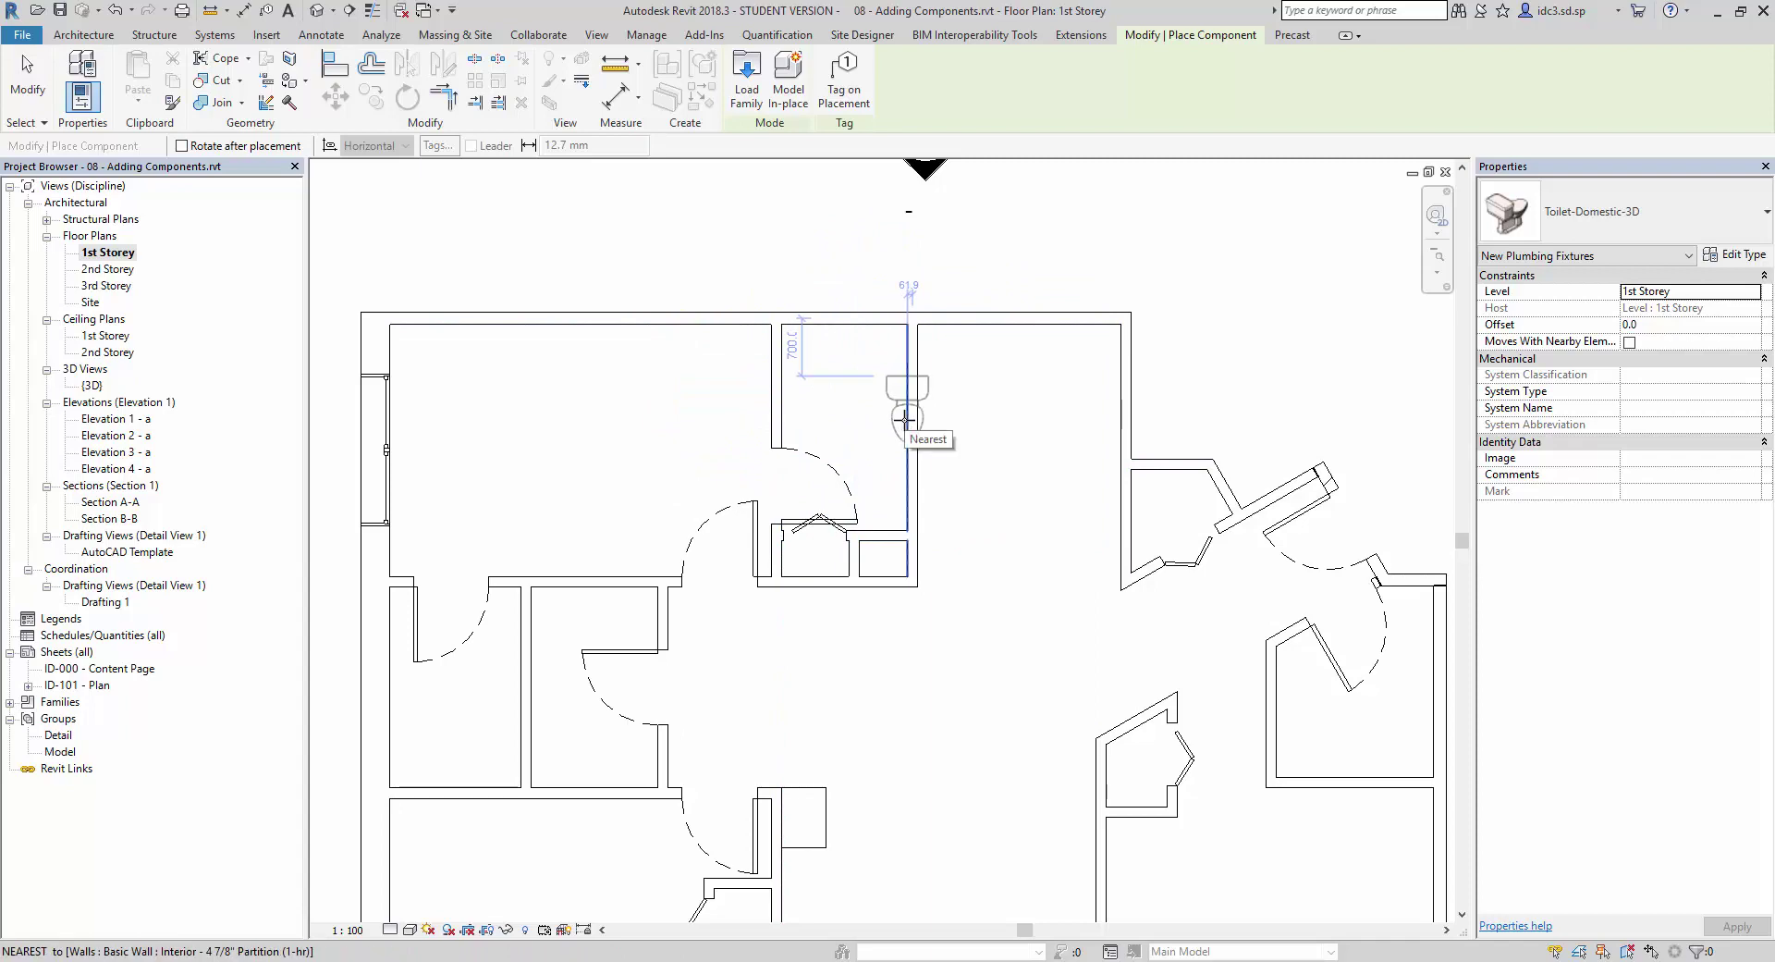
key("space")
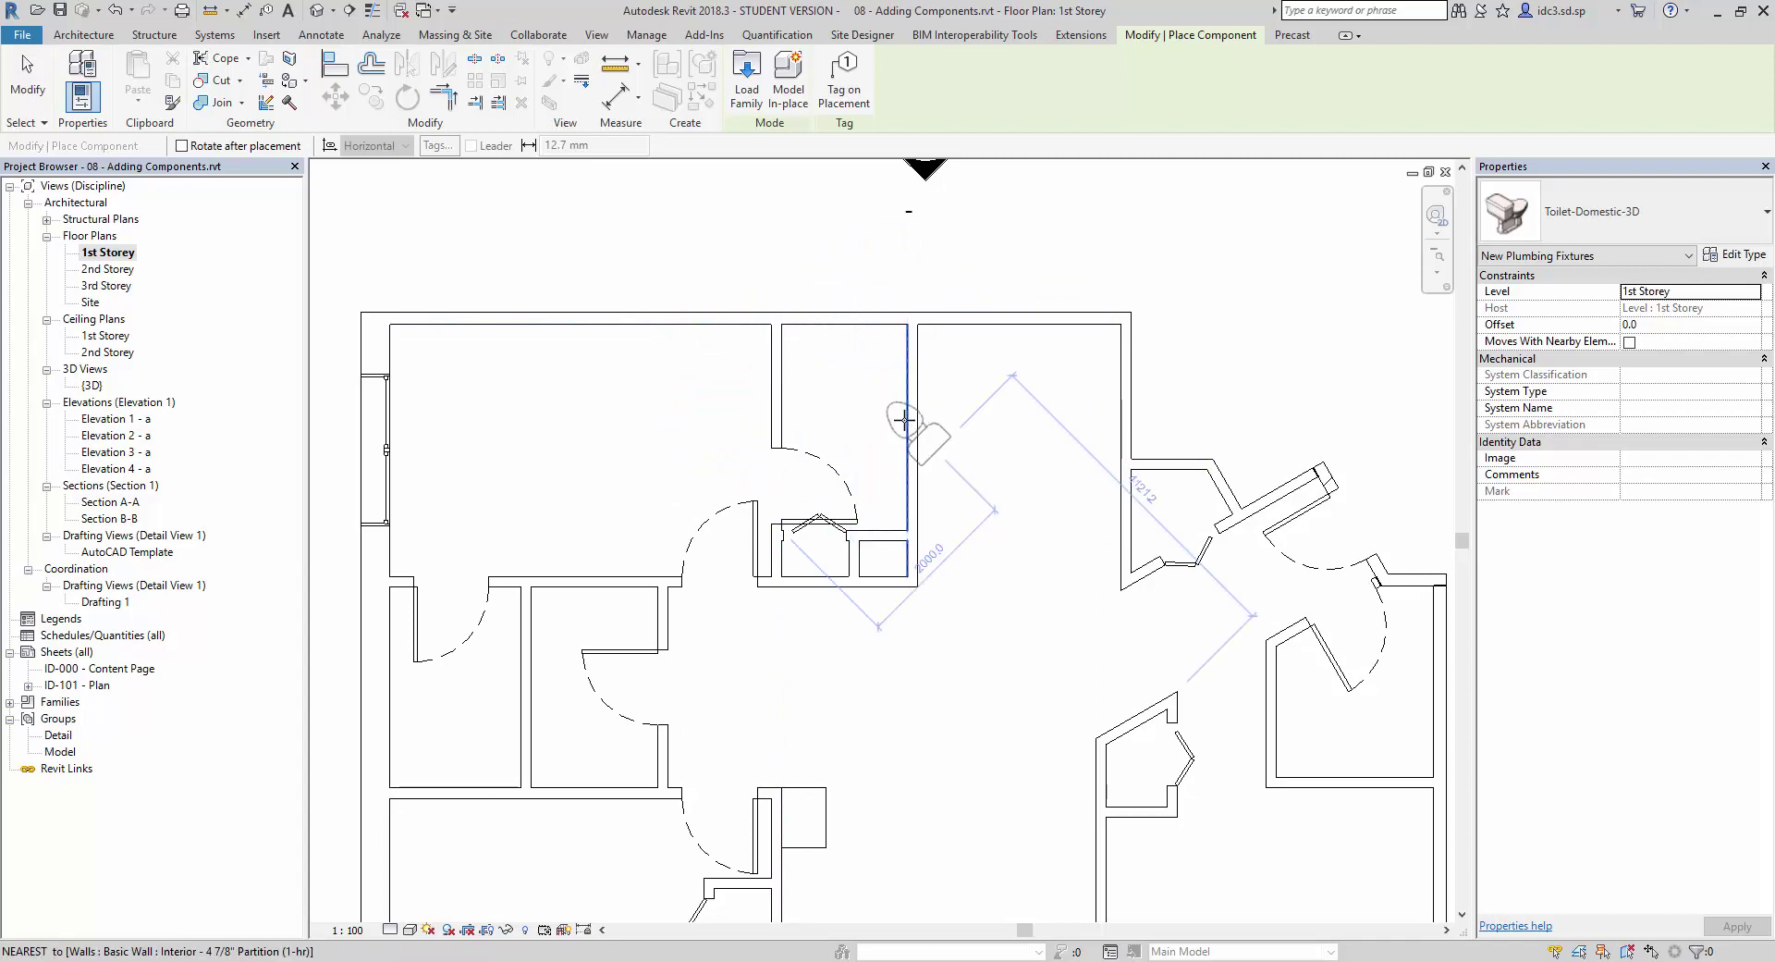
key("space")
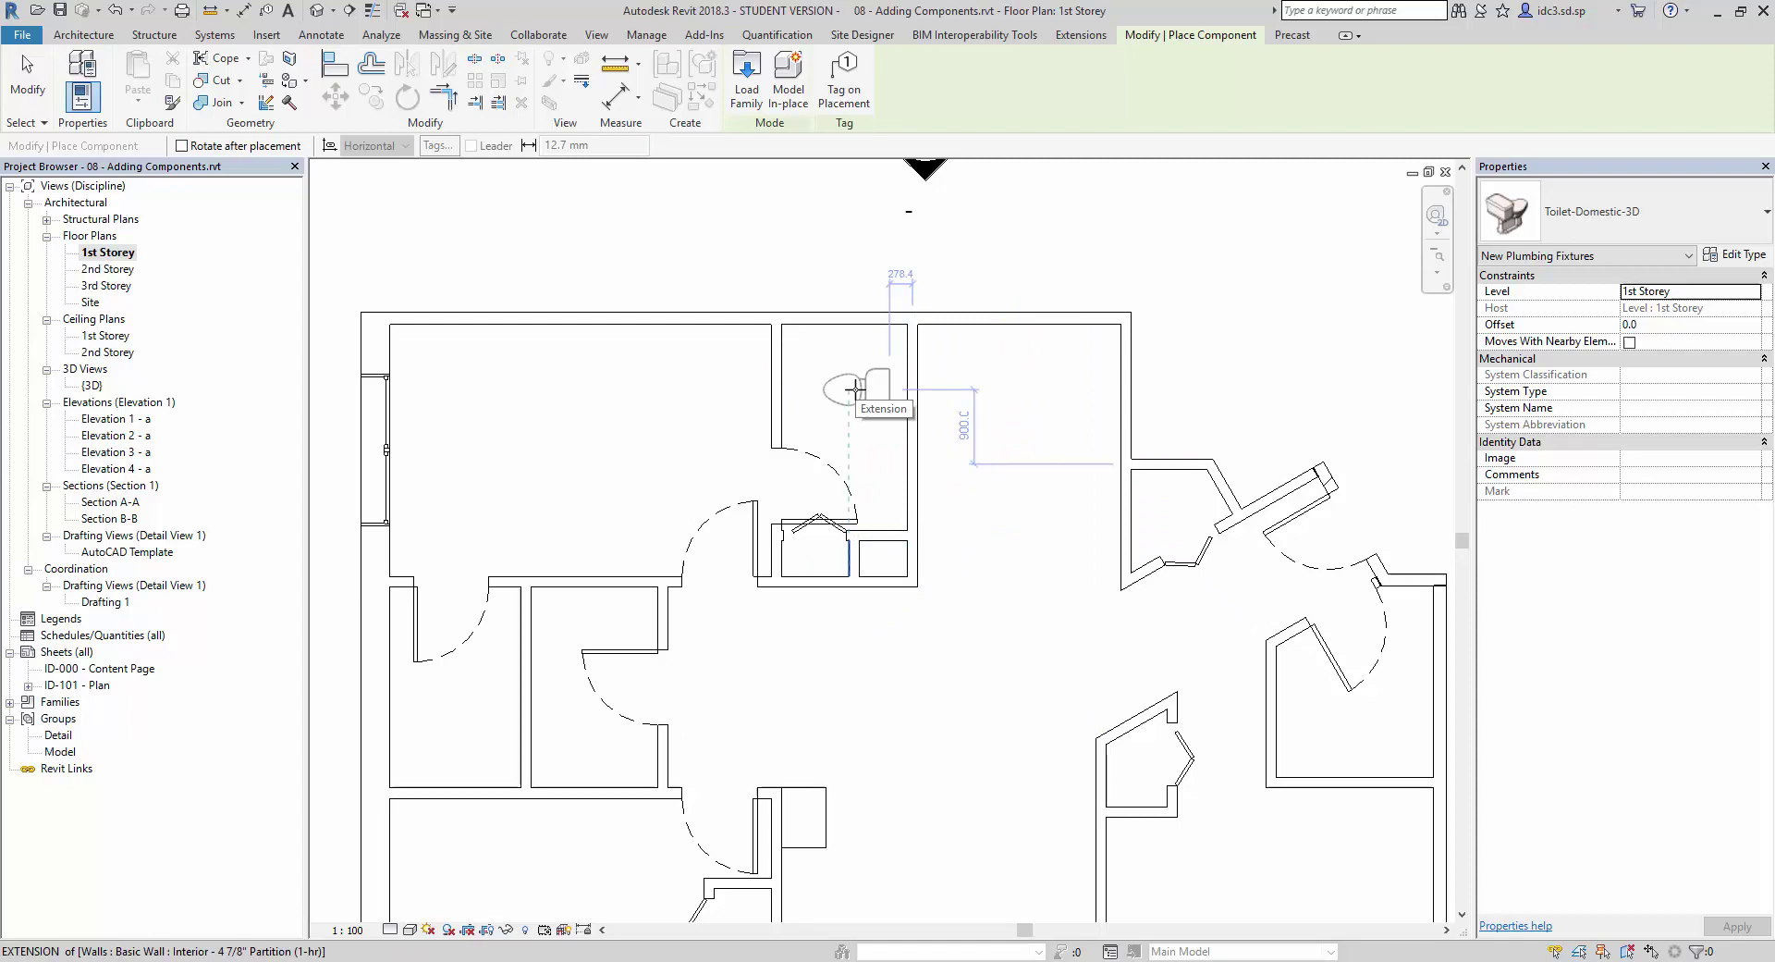
left_click(852, 392)
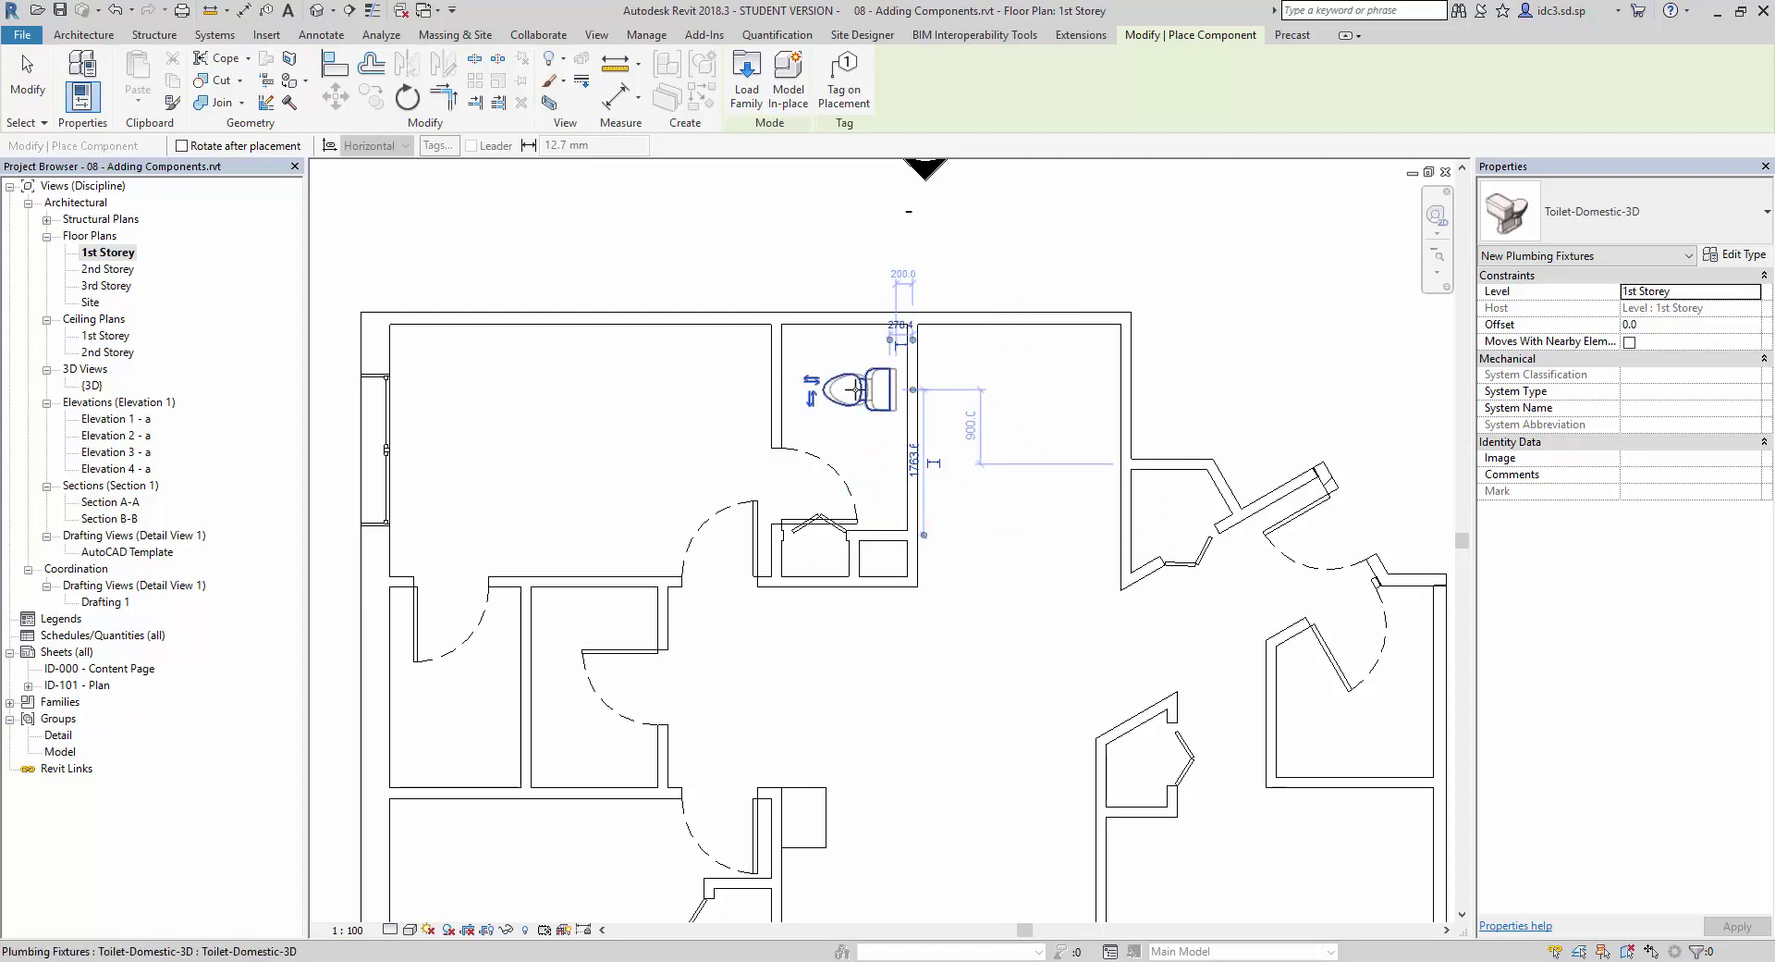
key("Escape")
key("Escape")
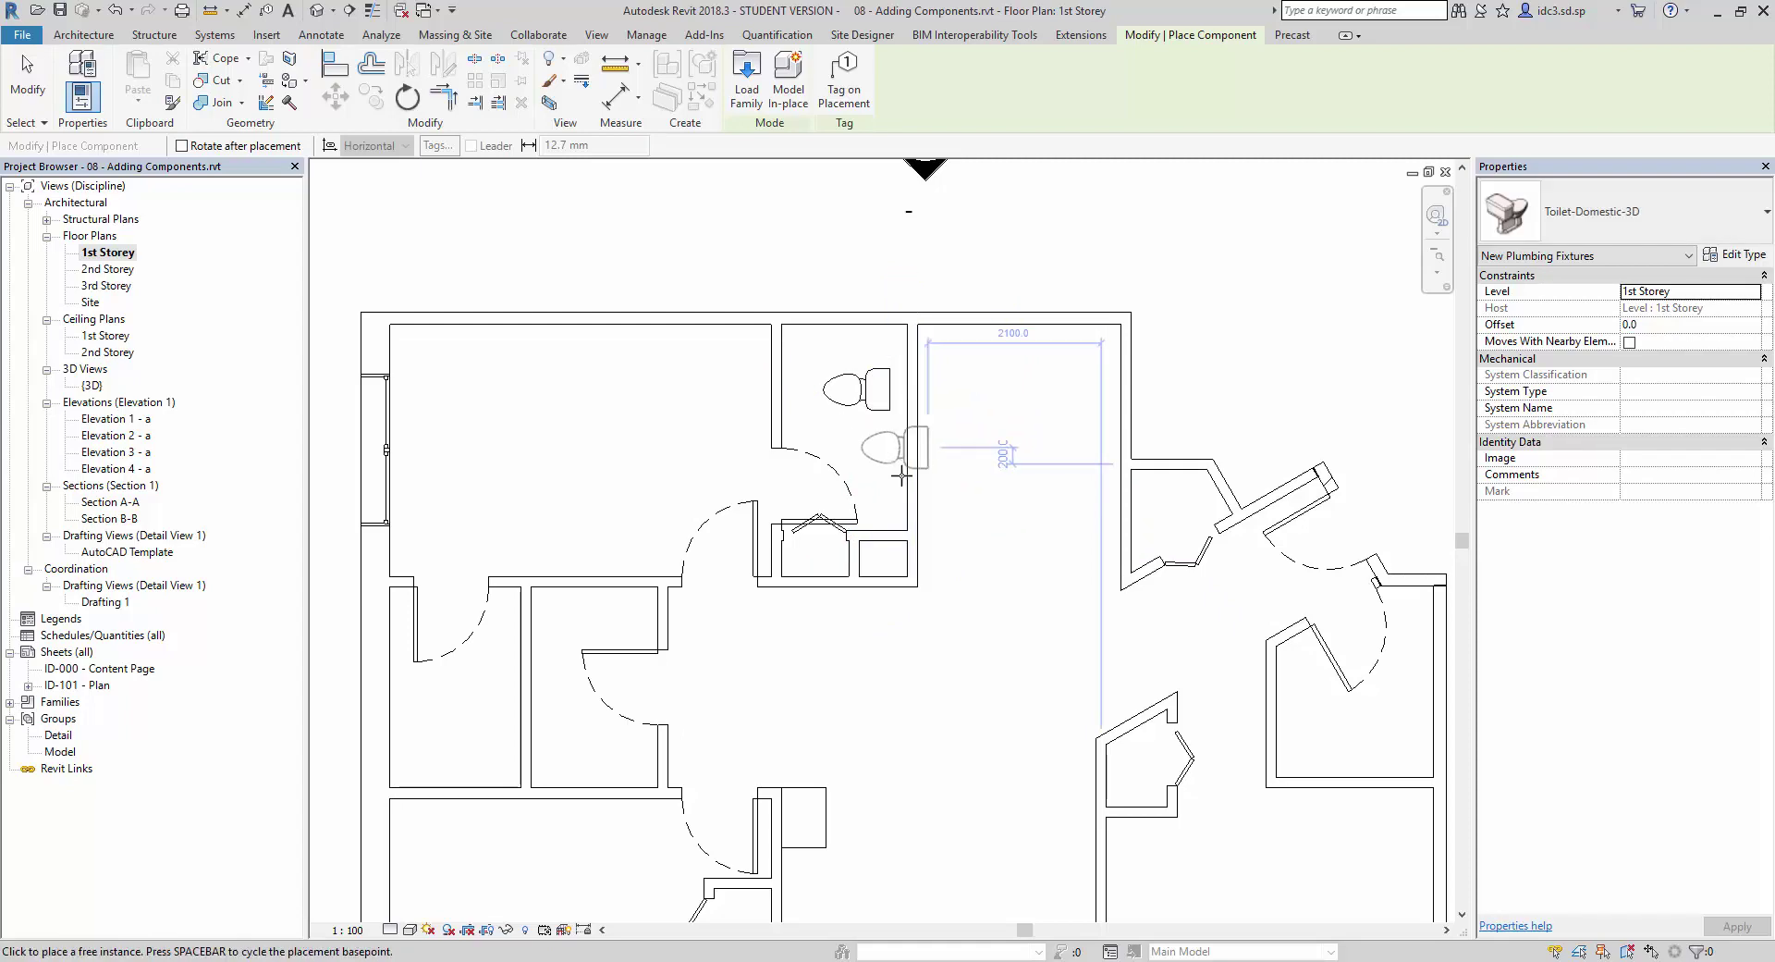
scroll(883, 399, "up", 2)
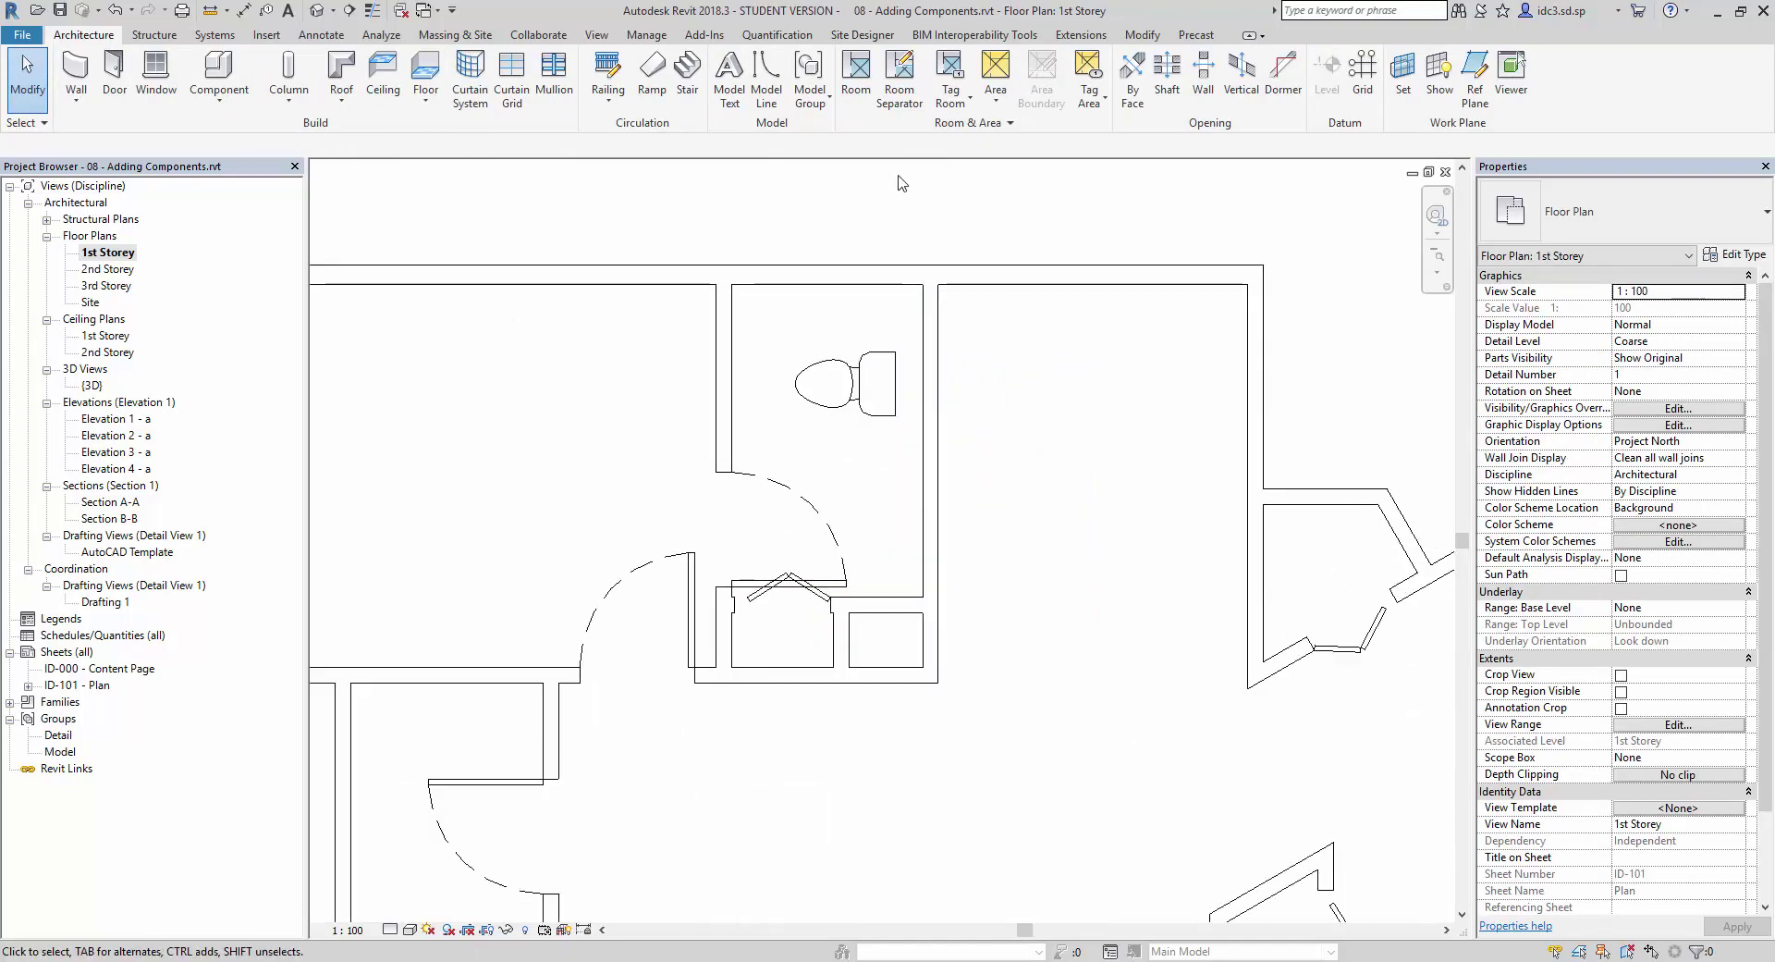
Step: Move the toilet rightward until it sits flush against the bathroom's right wall
left_click(1143, 35)
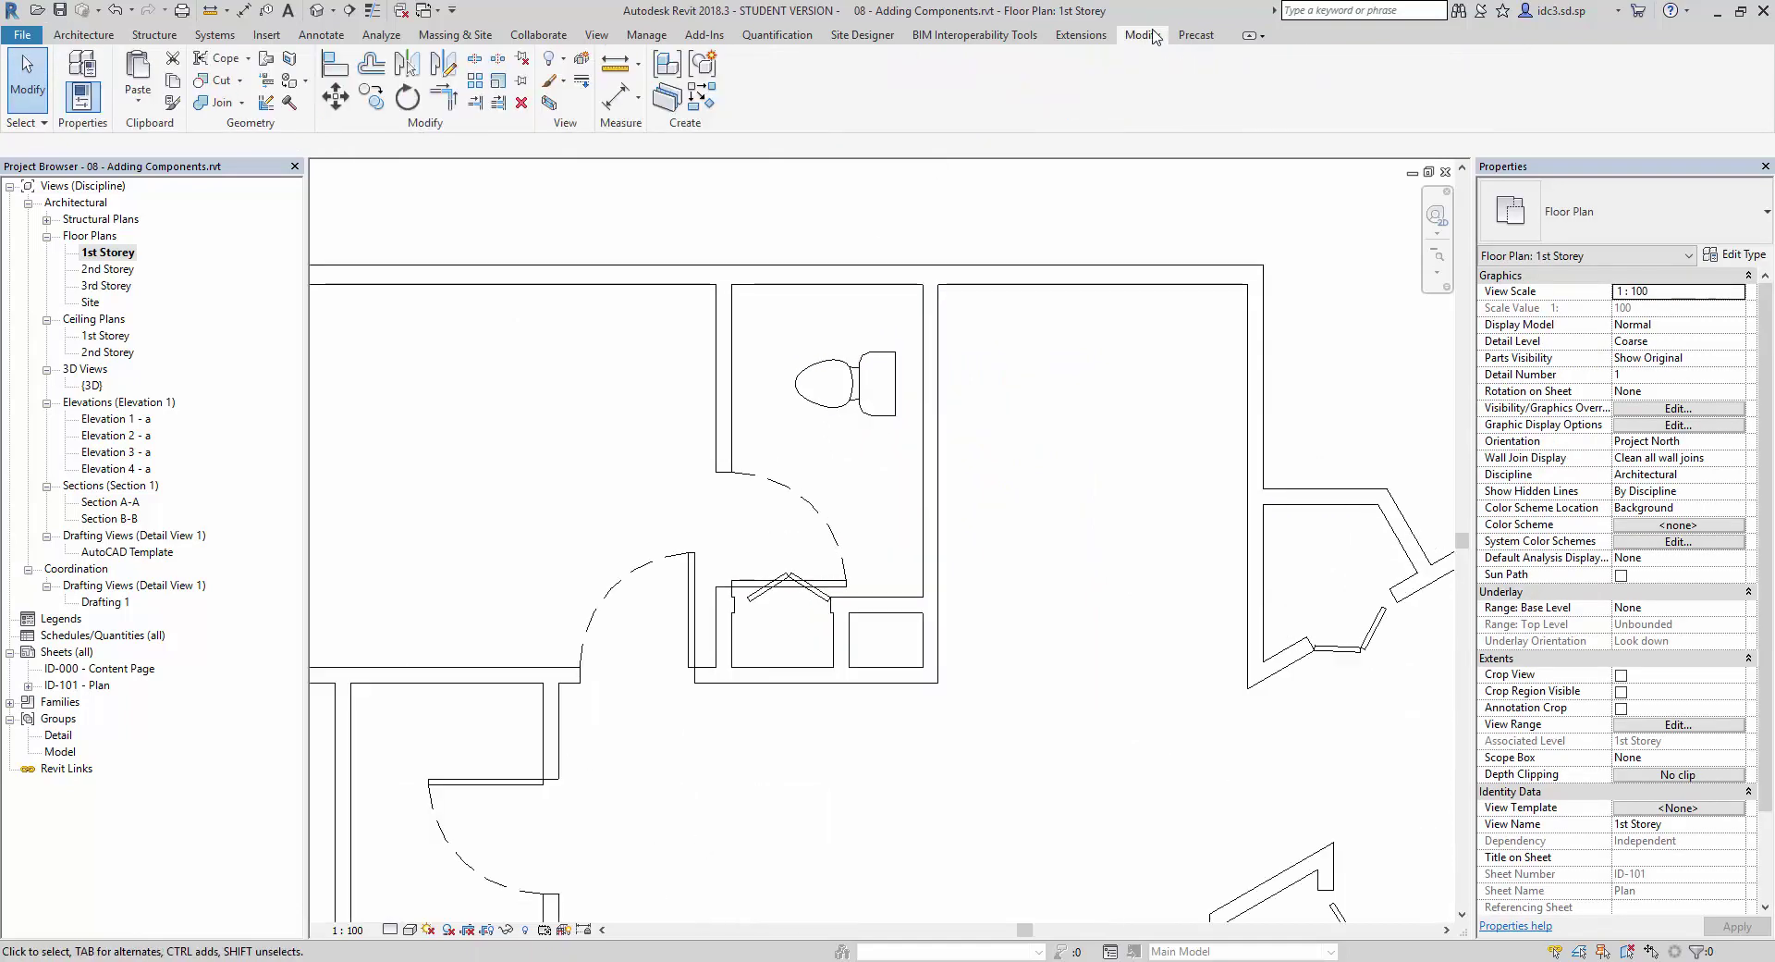
left_click(337, 98)
left_click(892, 410)
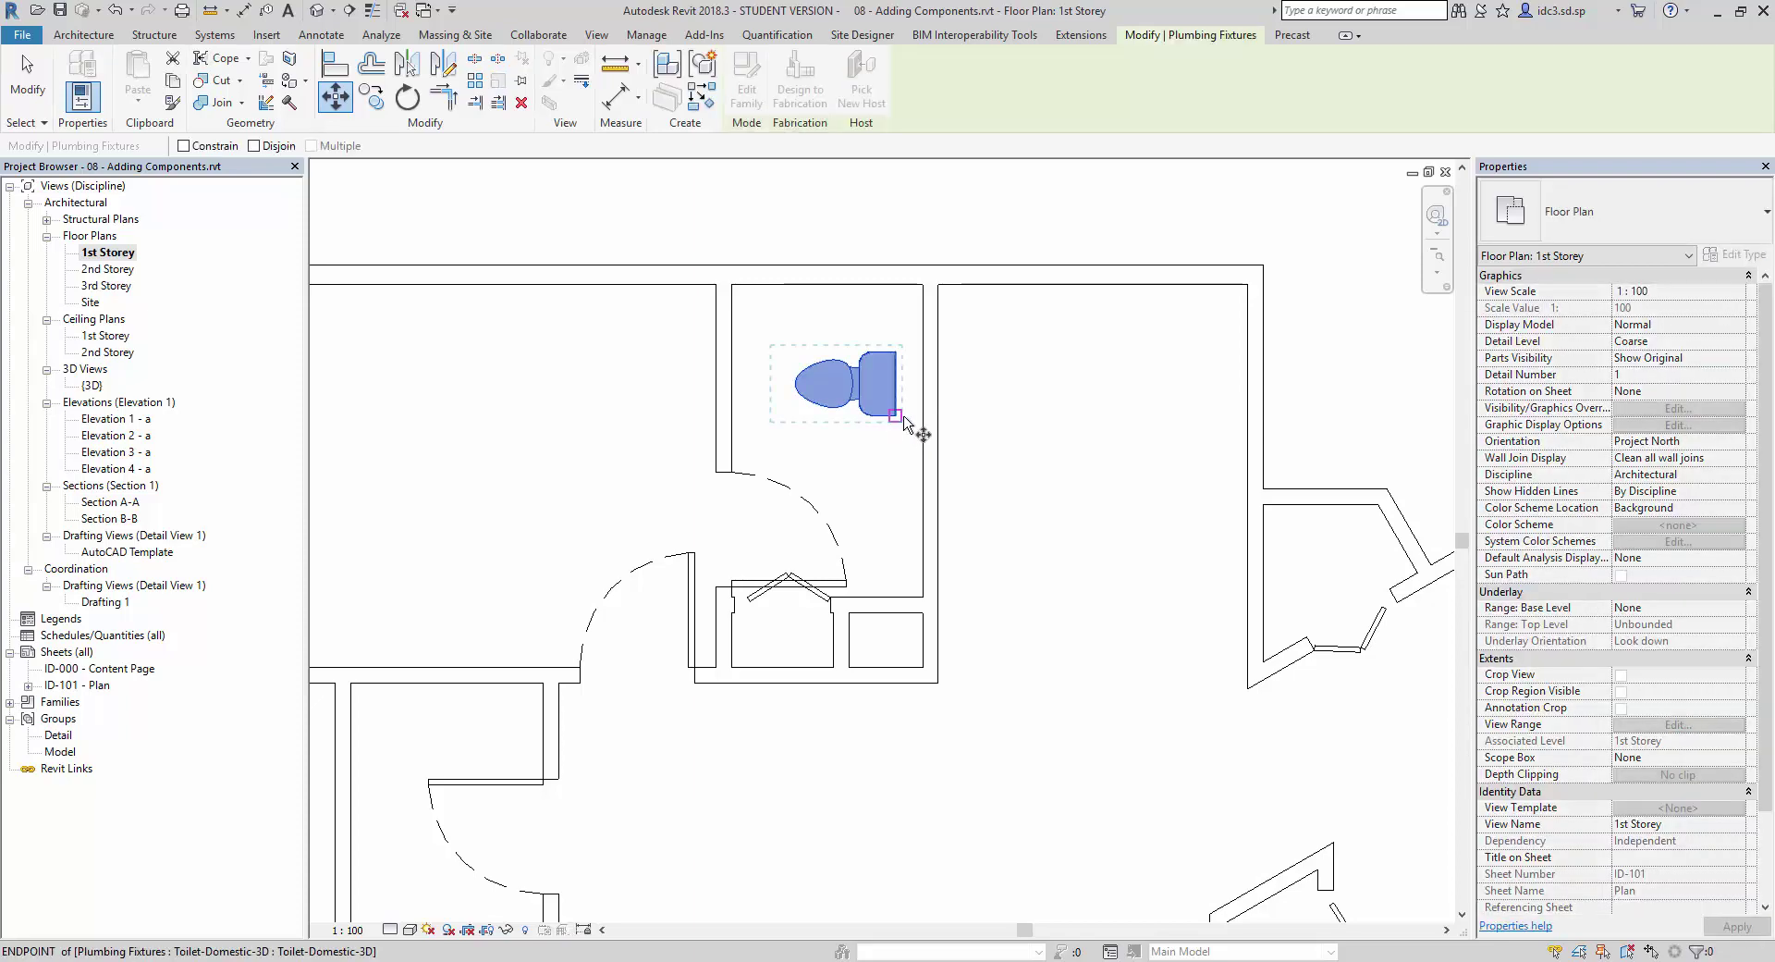
left_click(915, 412)
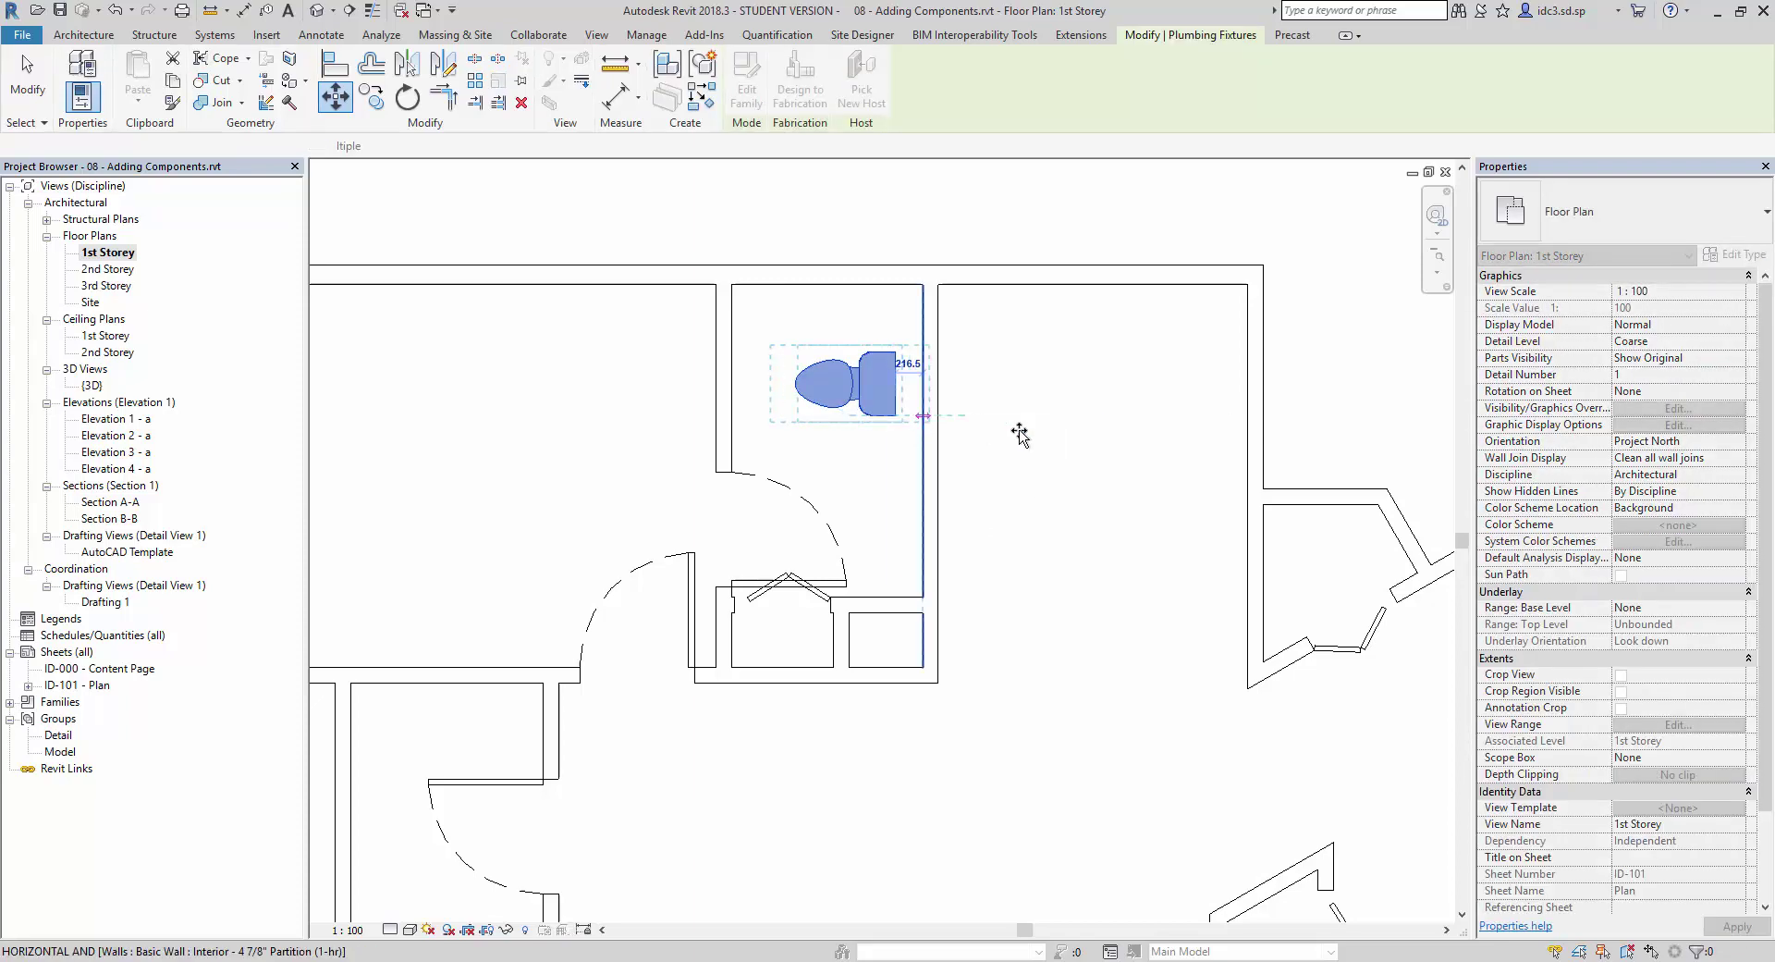
left_click(998, 458)
scroll(1008, 499, "down", 5)
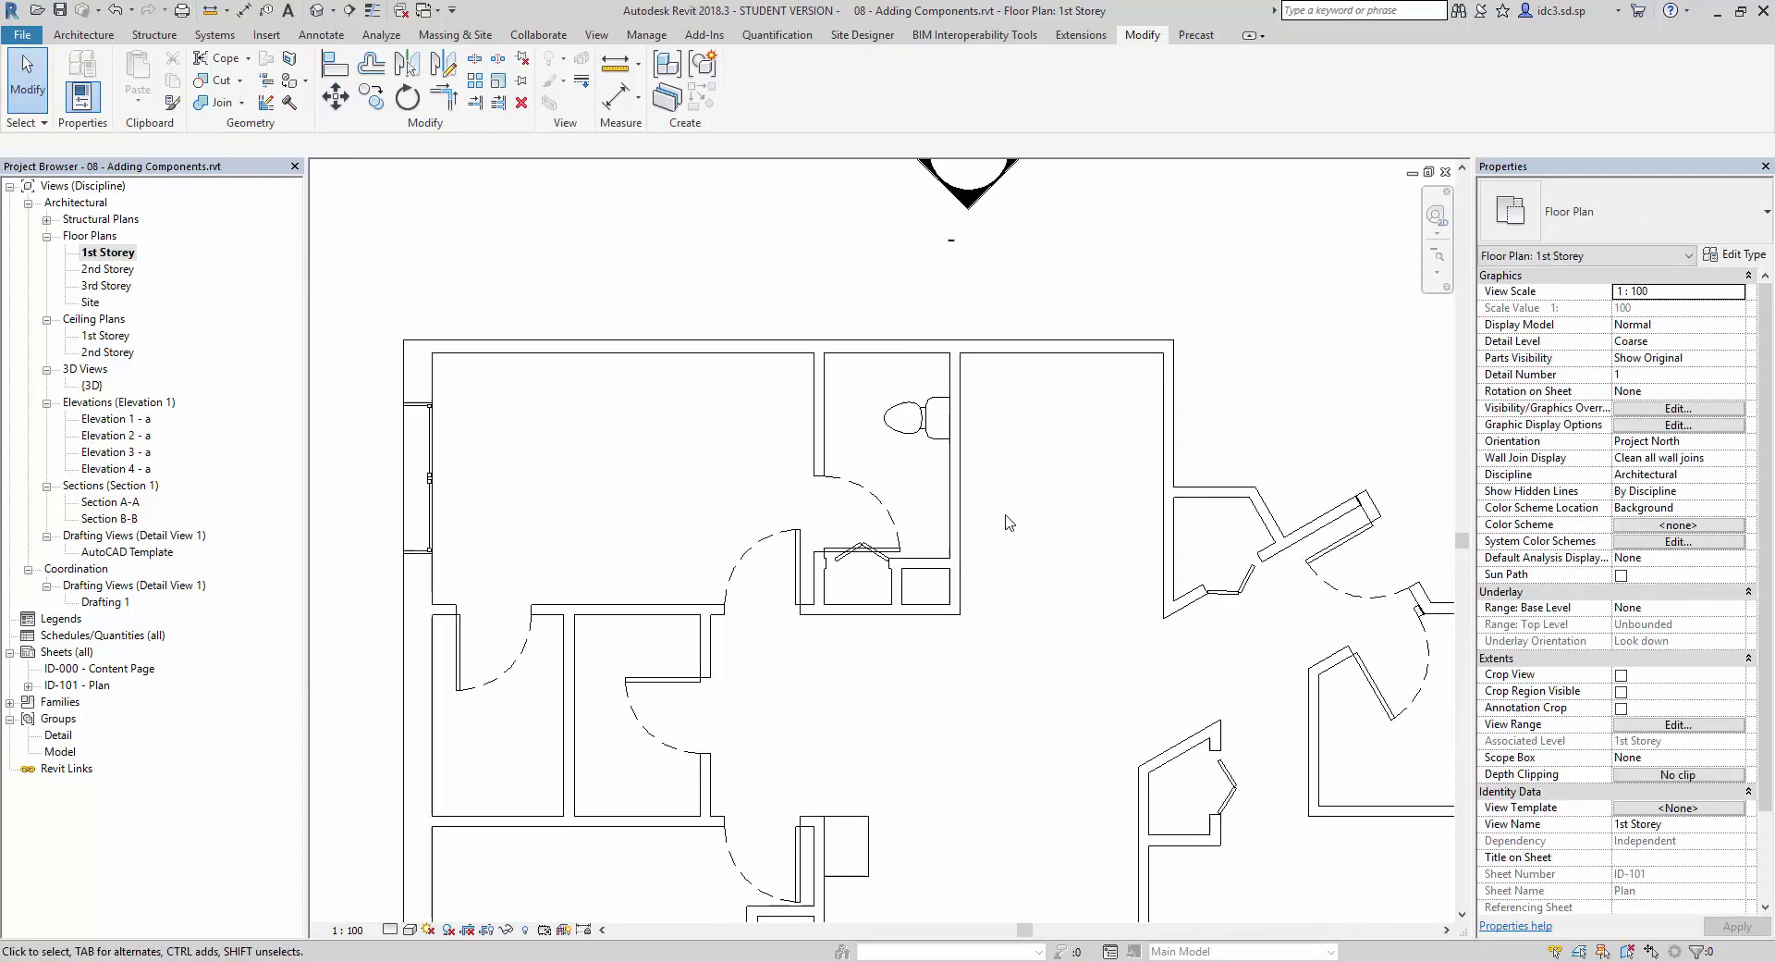
Step: Recentre the floor plan and switch to the default {3D} view of the furnace
scroll(923, 476, "up", 5)
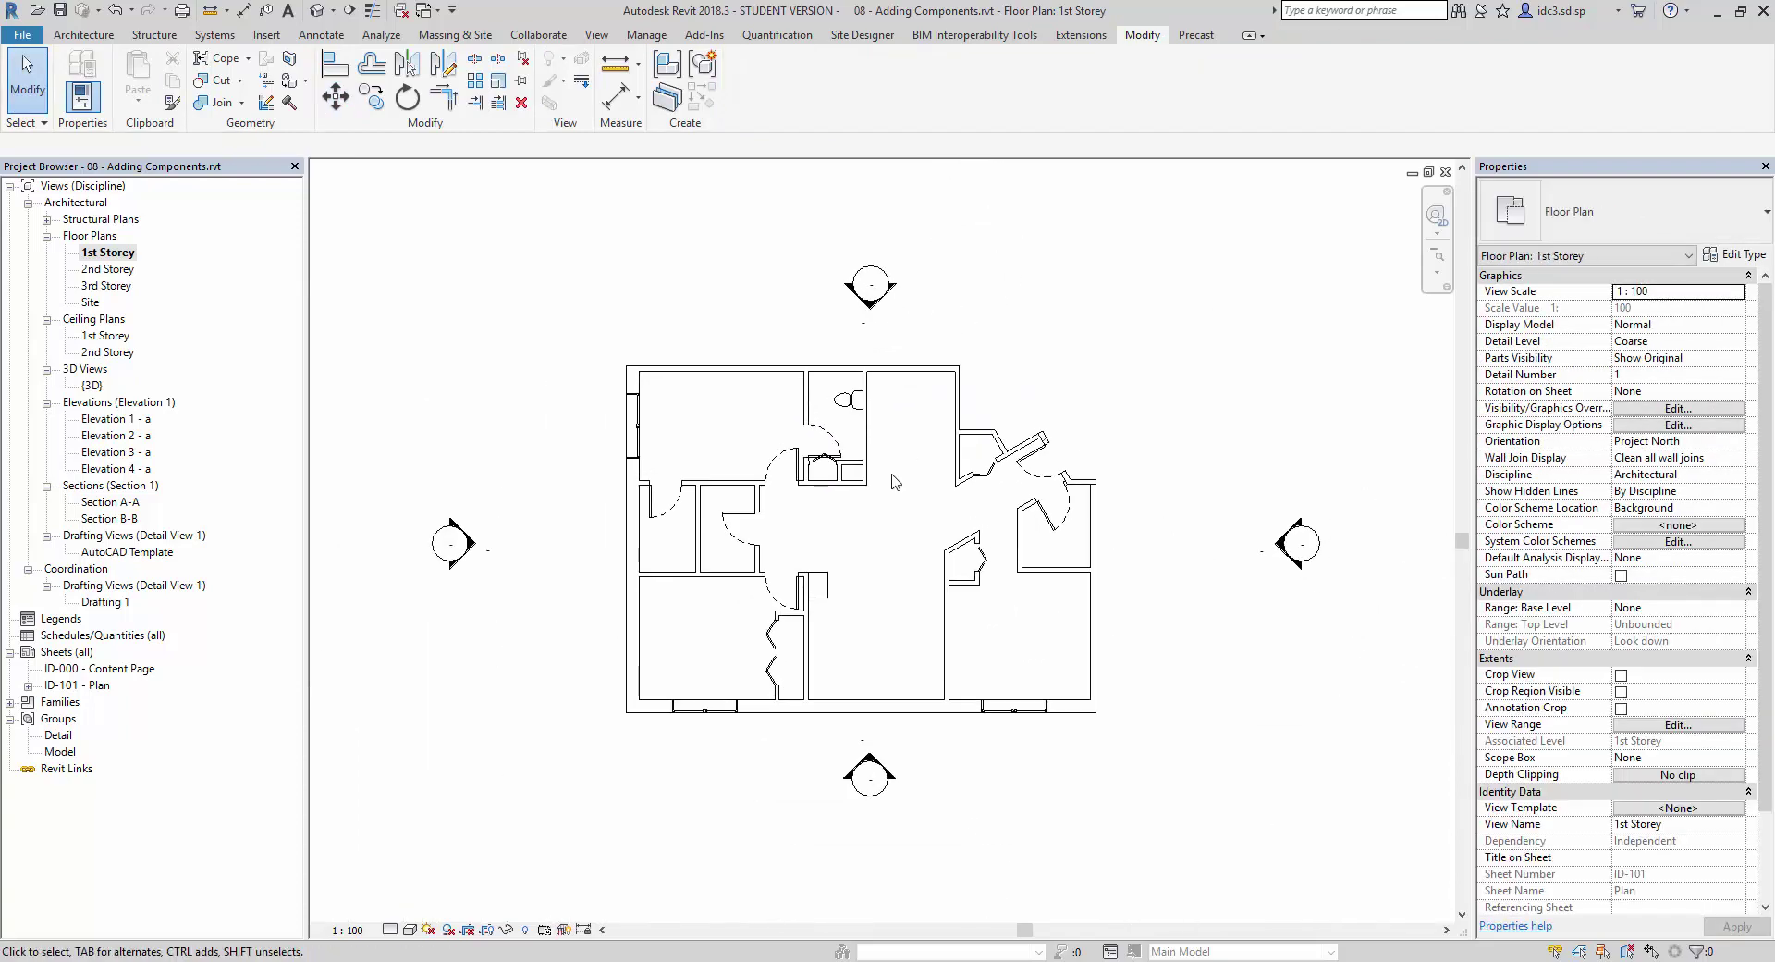
middle_click_drag(907, 494, 907, 496)
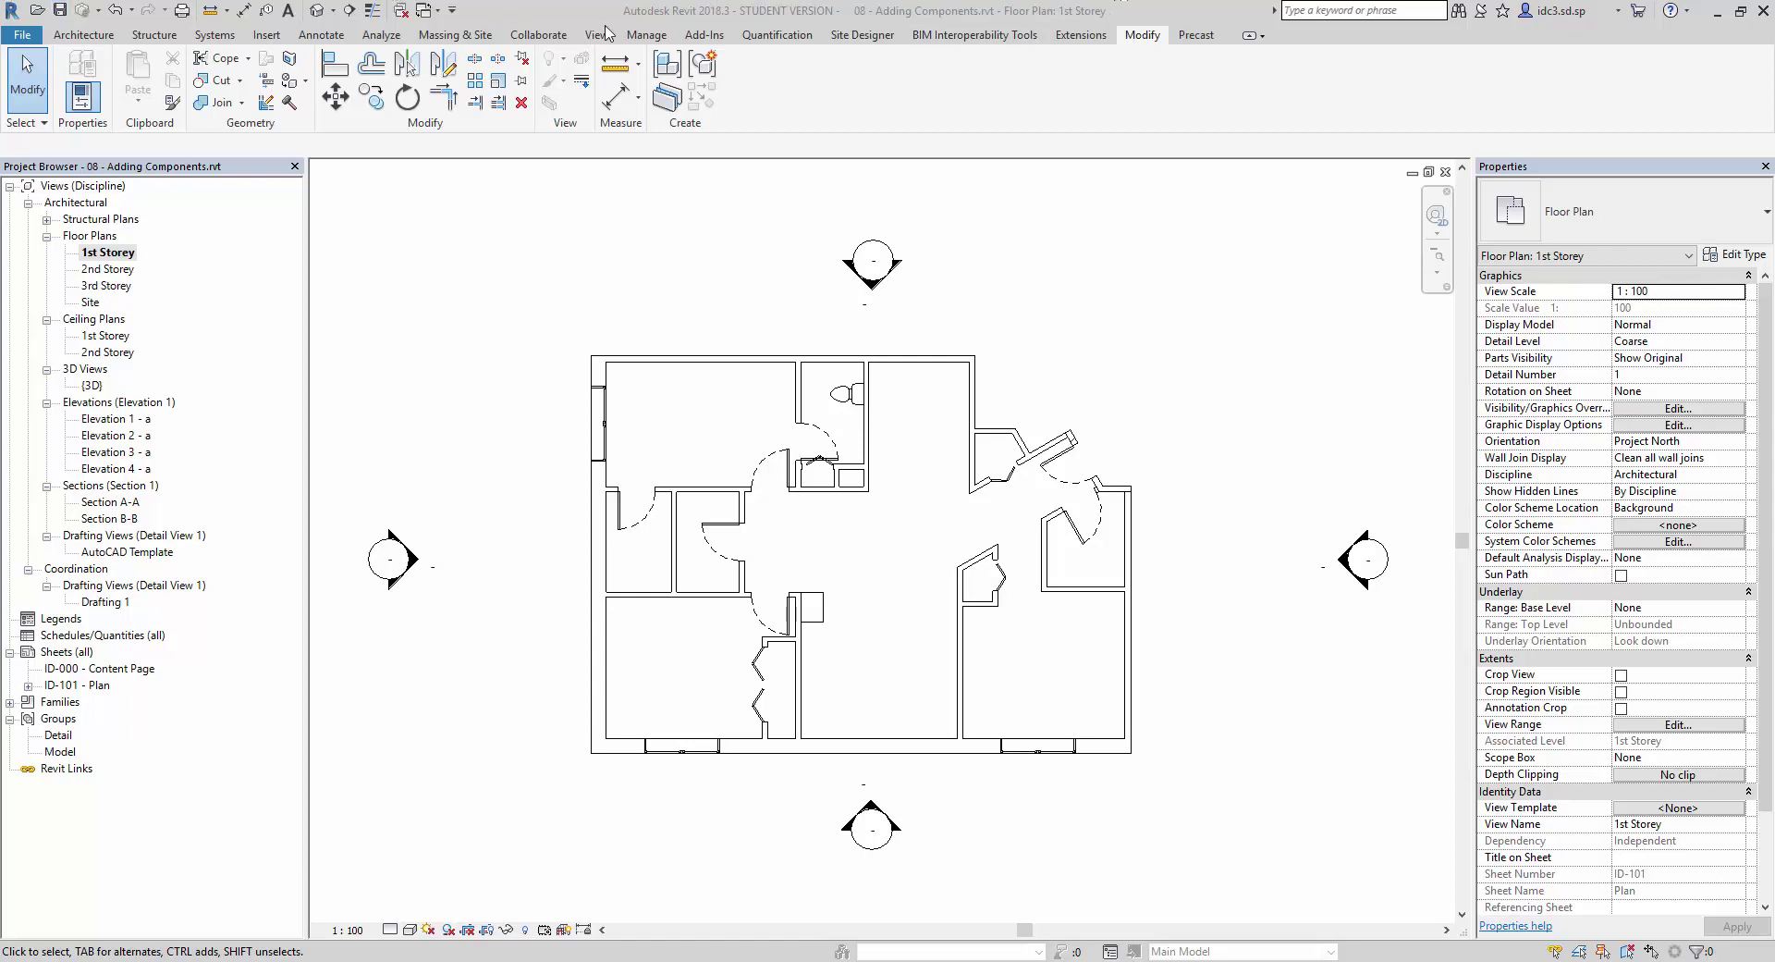
left_click(317, 11)
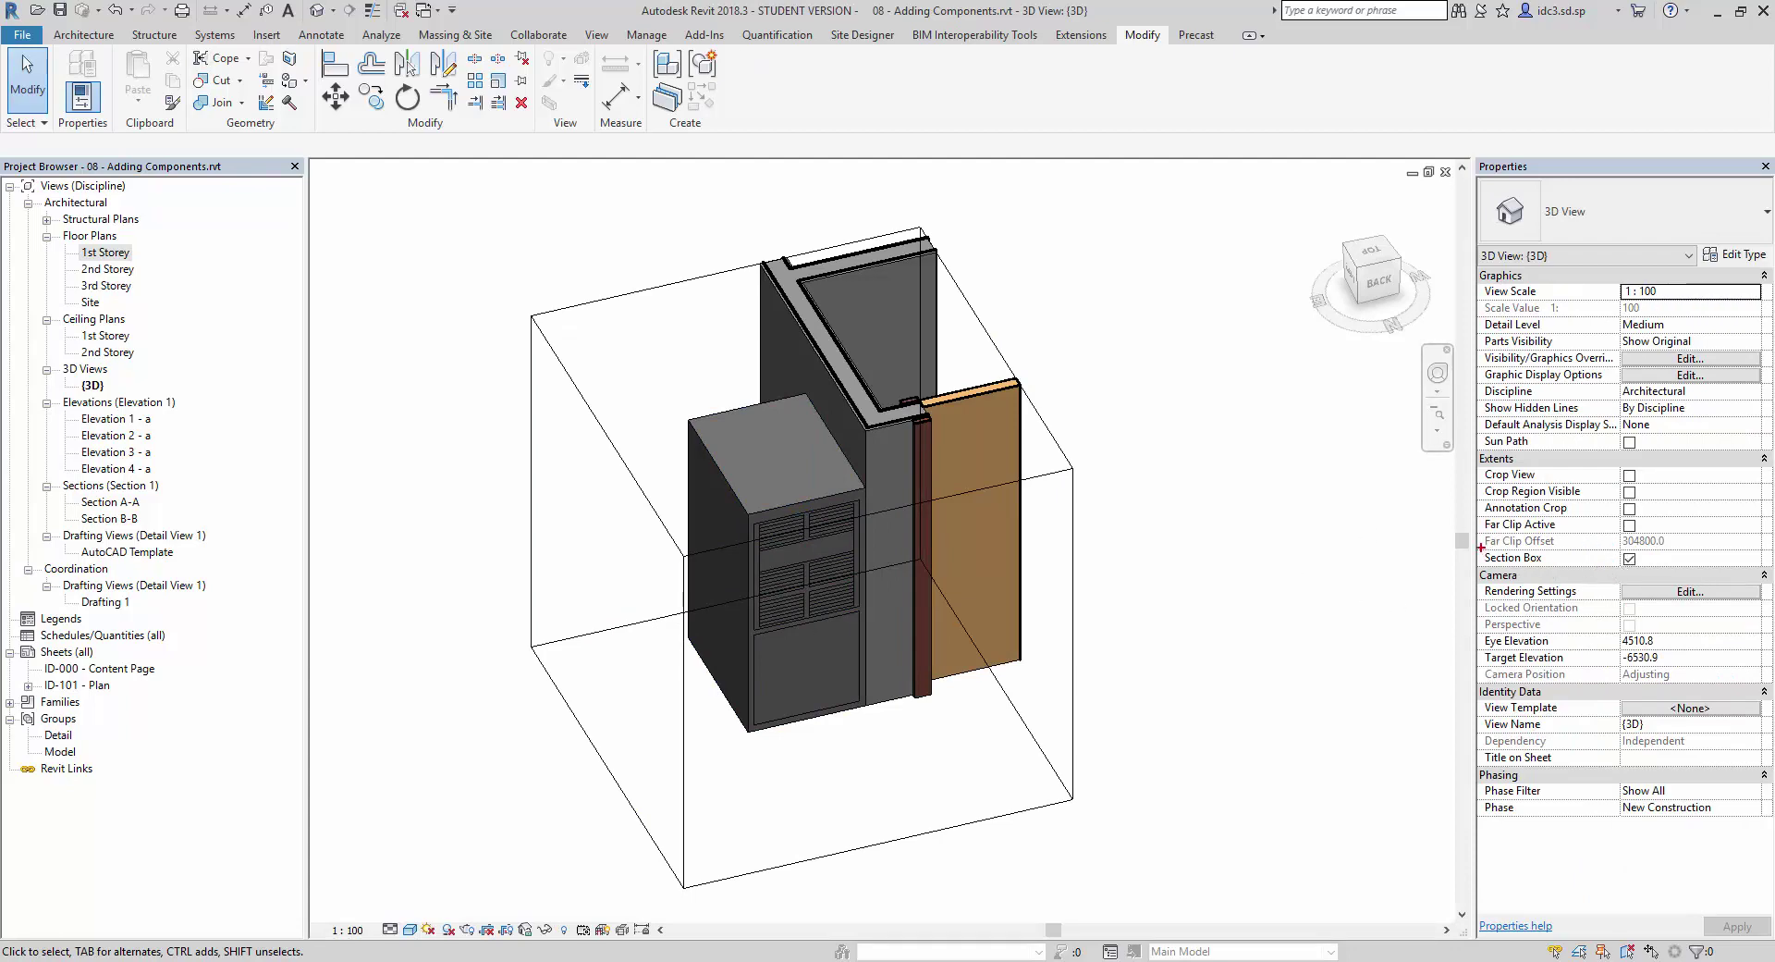
left_click_drag(1477, 545, 1659, 578)
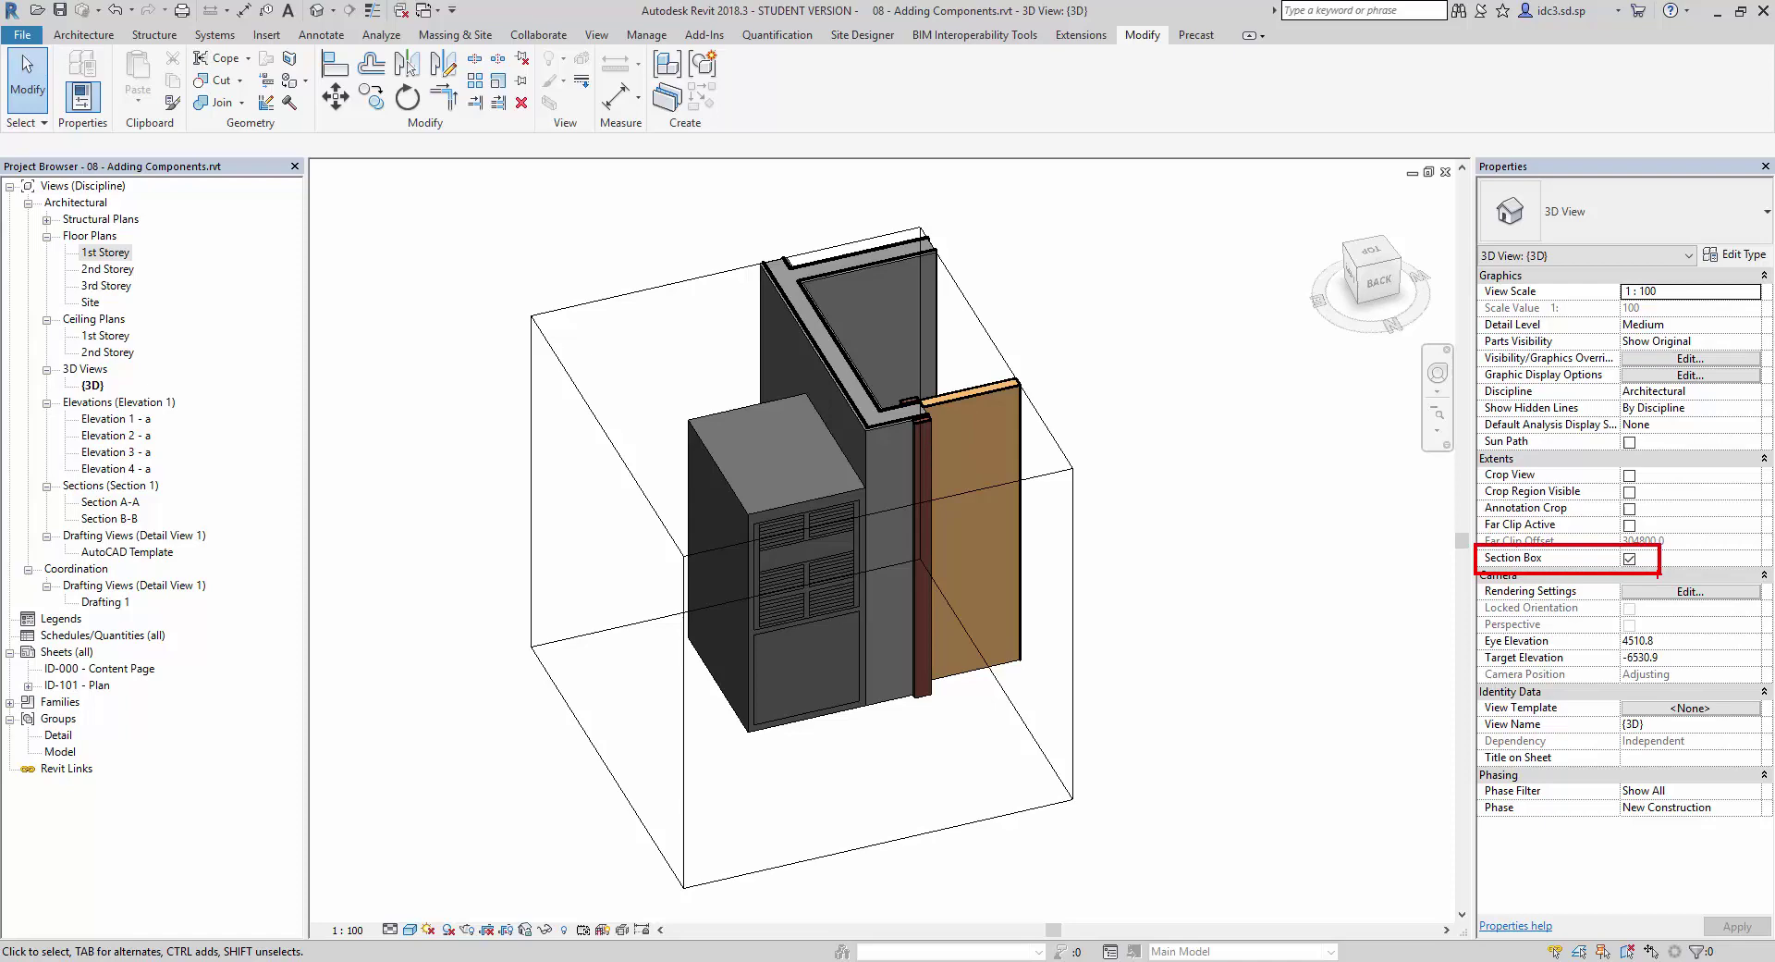
Step: Clear the Section Box option and fit the entire condo floor model in the 3D view
left_click(1629, 558)
scroll(1042, 492, "down", 6)
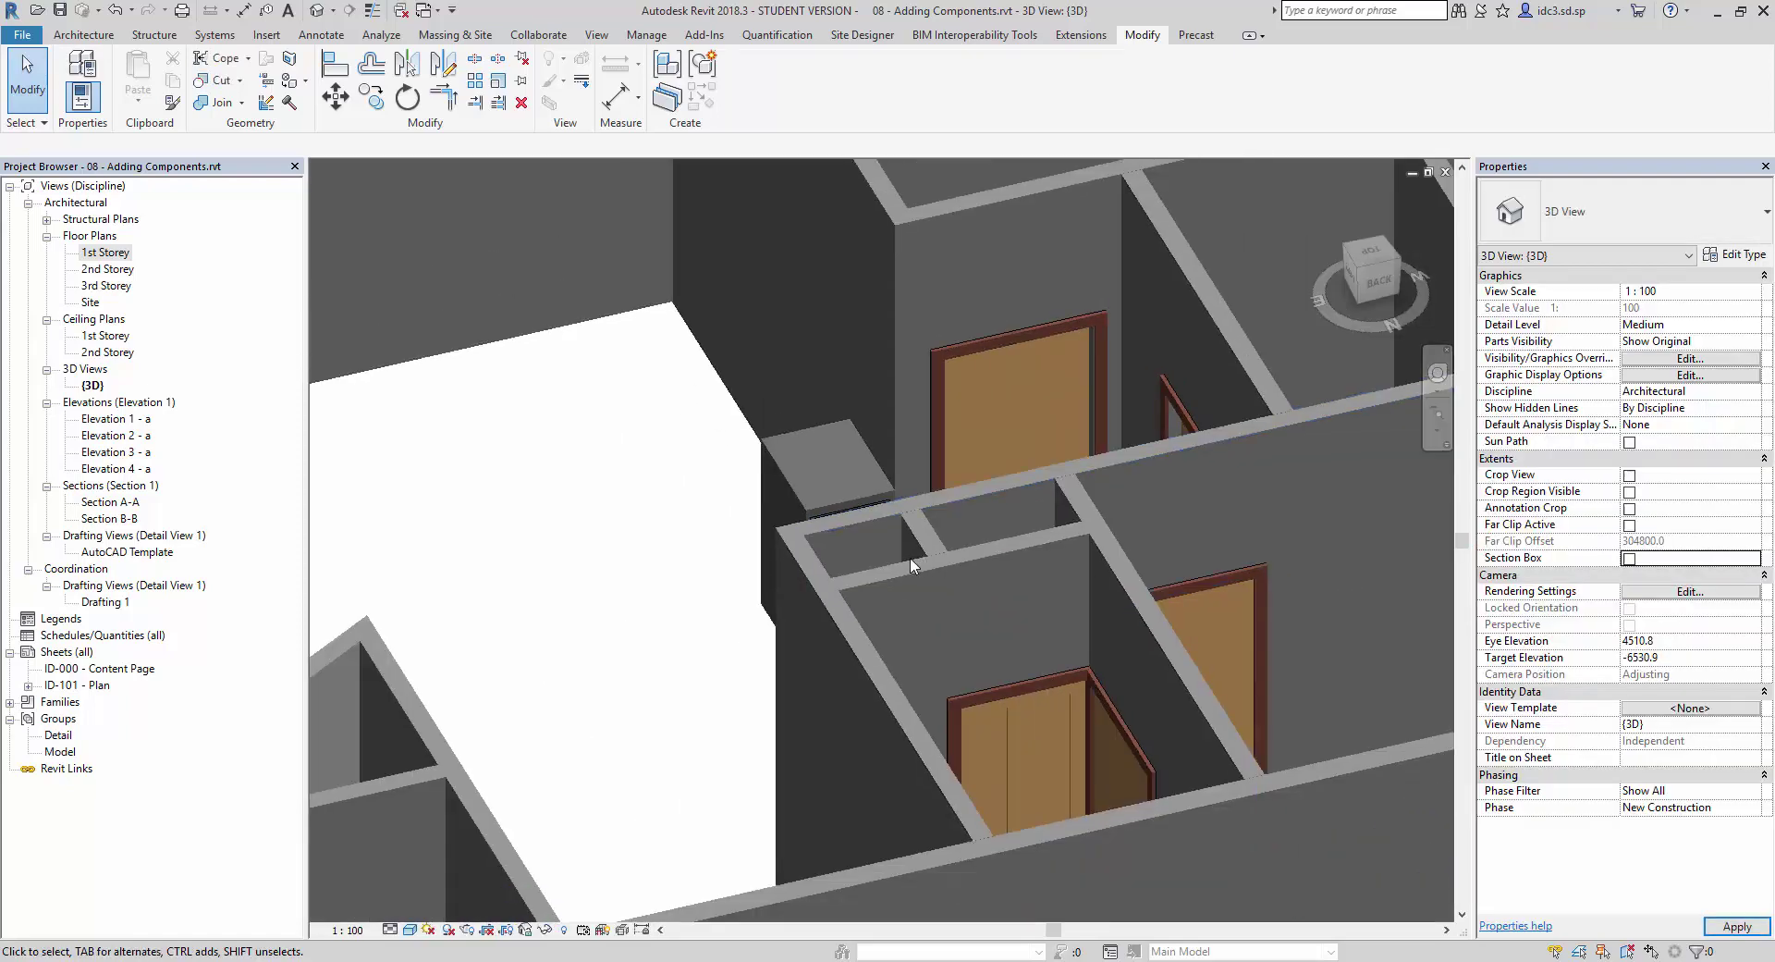
middle_click_drag(893, 574, 996, 561, "shift")
scroll(843, 429, "up", 3)
middle_click(837, 513)
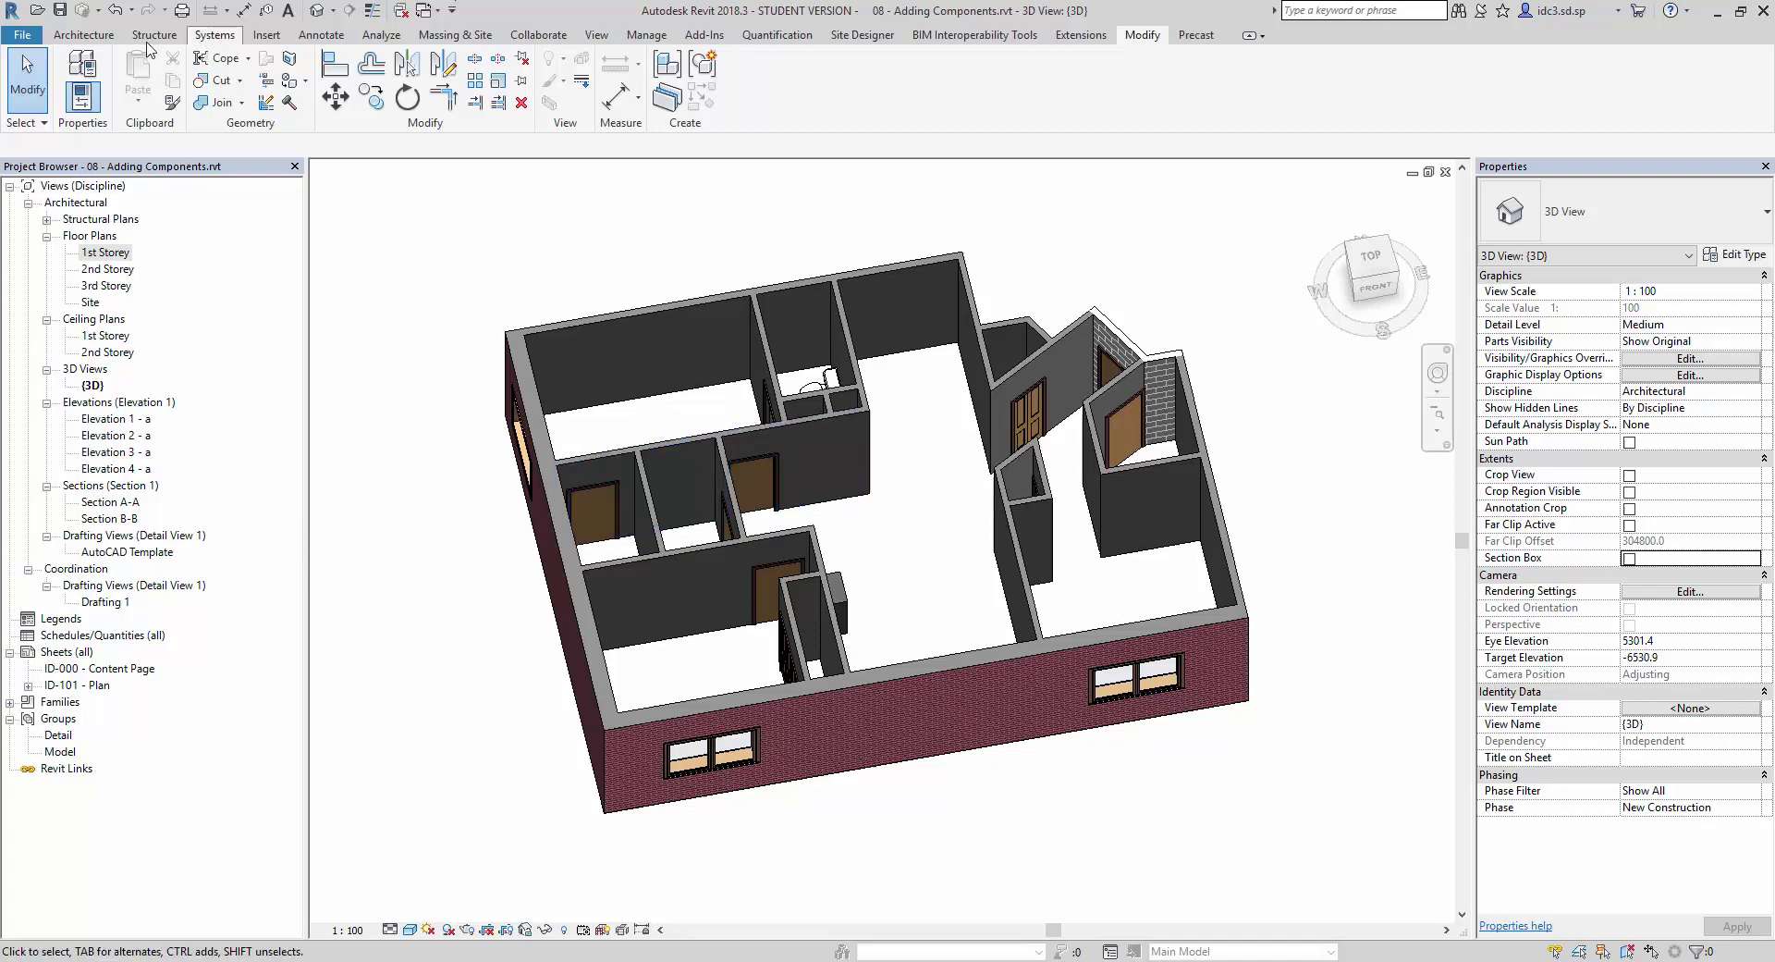
Step: Start Place a Component from the Architecture tab's Component menu in the {3D} view
left_click(83, 34)
left_click(221, 101)
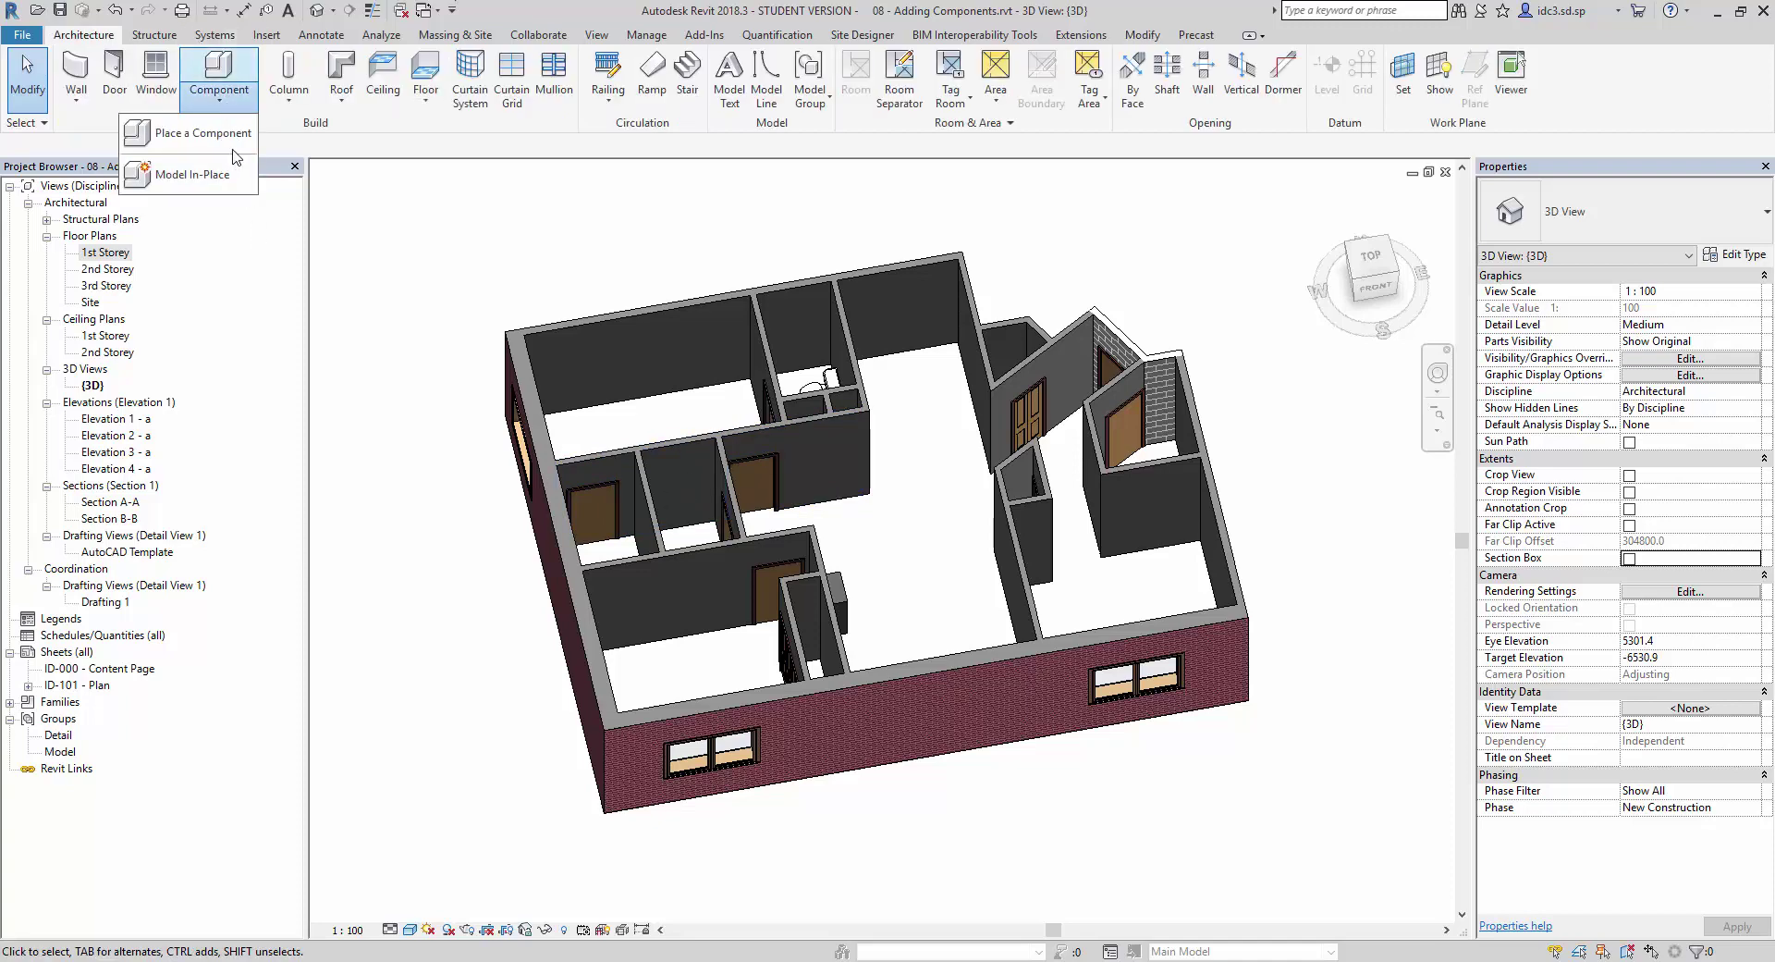
left_click(233, 138)
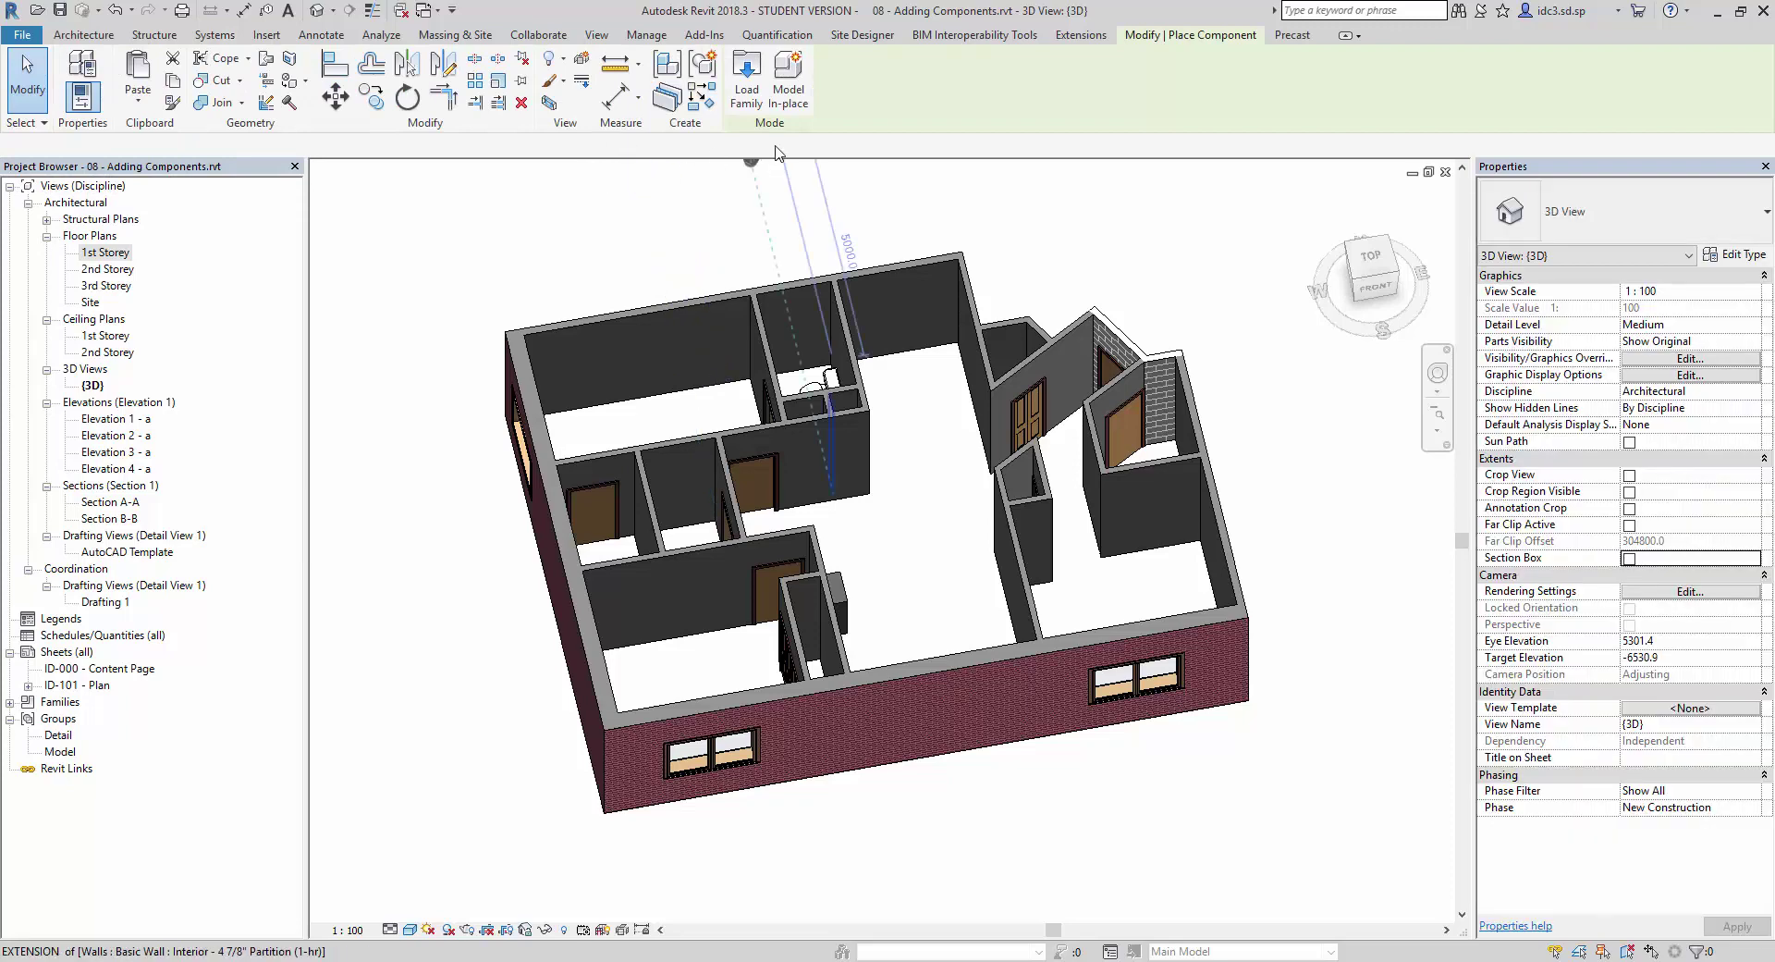